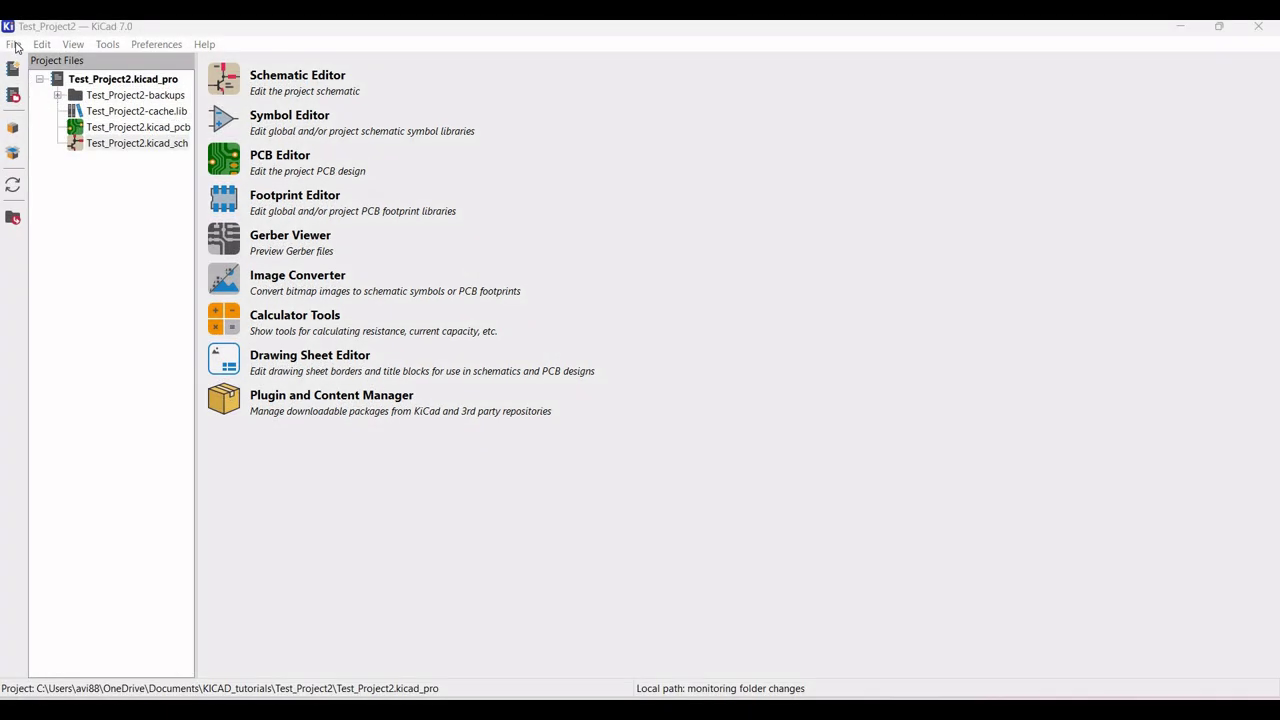
Step: Create a new project named Transistor tester in the KICAD_tutorials folder and open its schematic
click(15, 46)
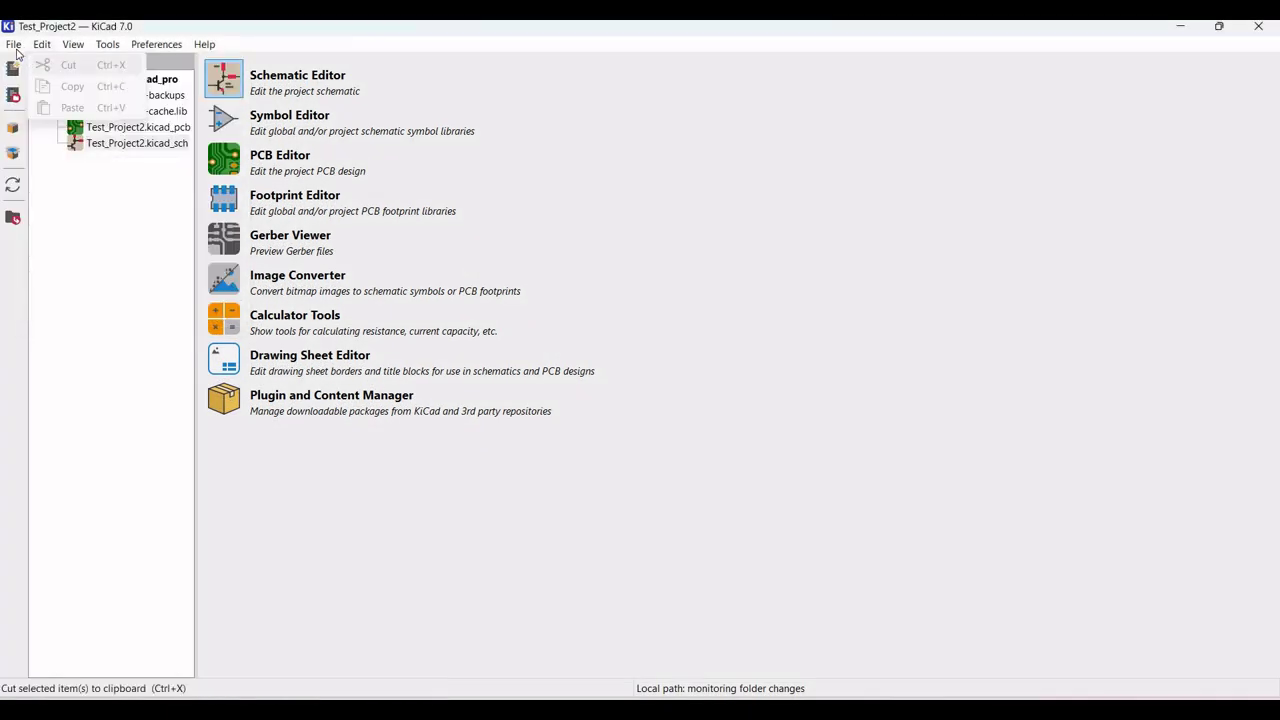
click(36, 66)
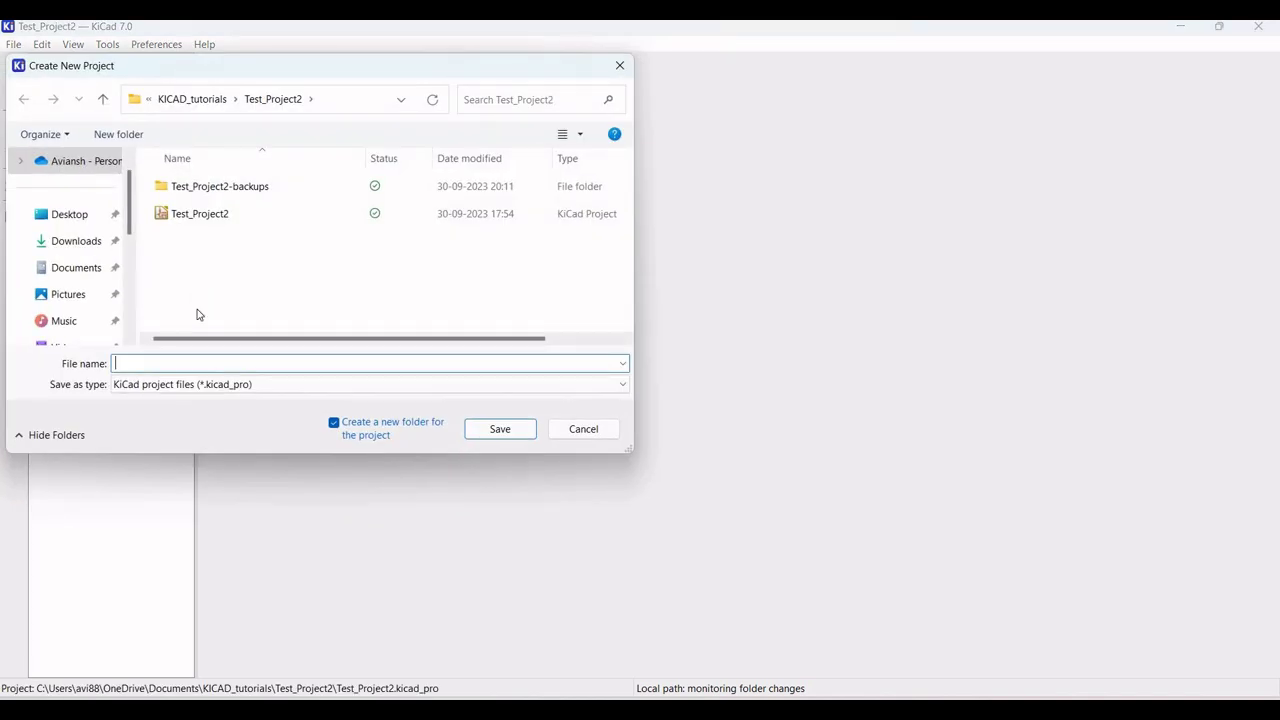
click(205, 99)
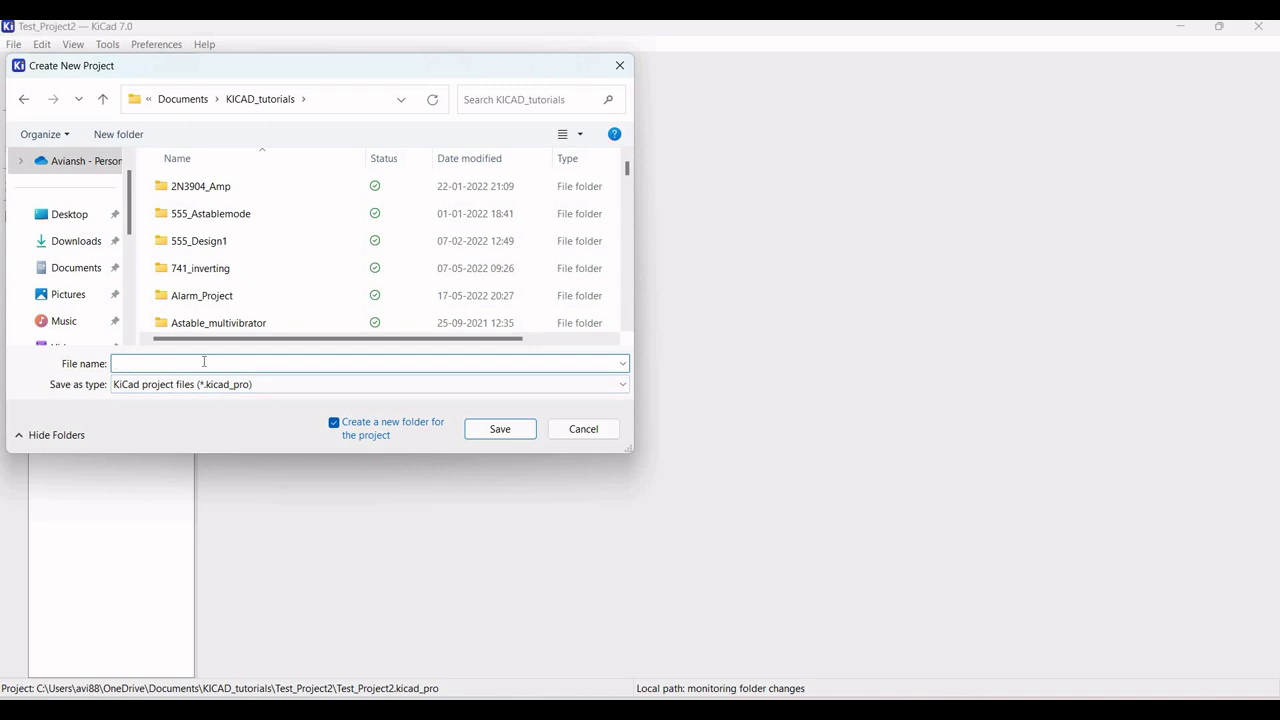
text(Transistor tester)
click(506, 431)
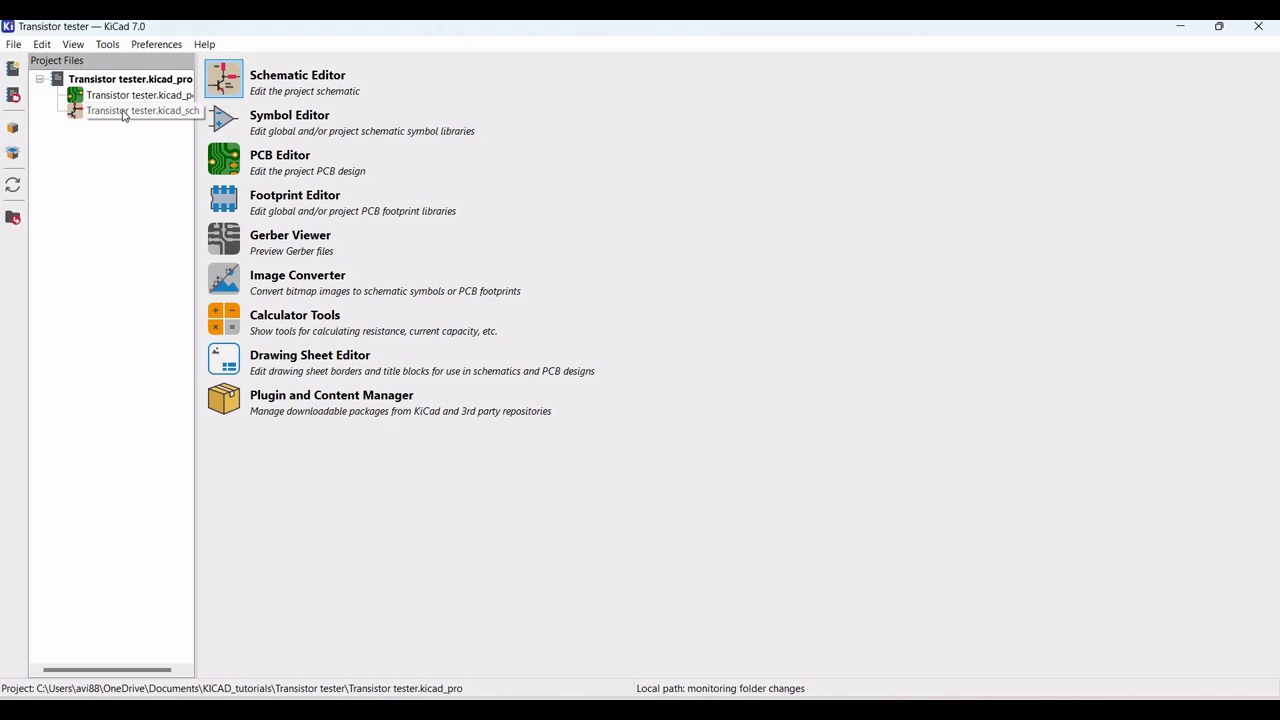
double_click(123, 111)
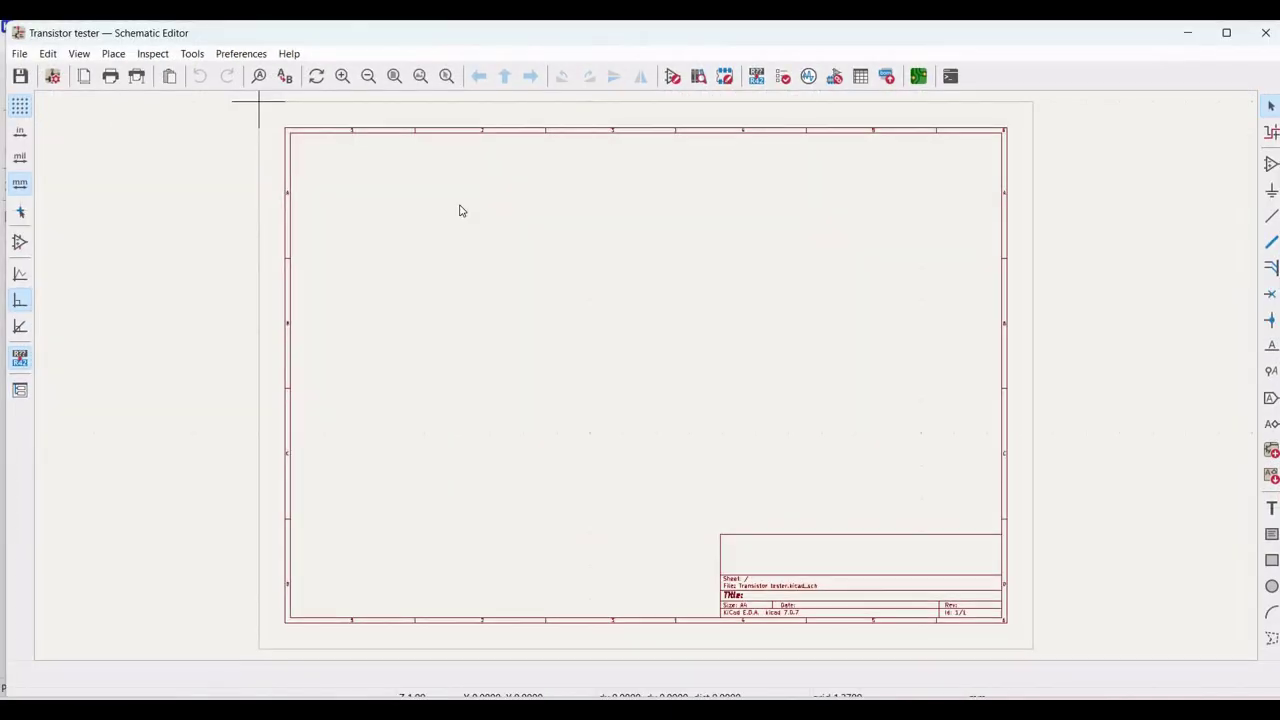
Step: Add a 2N3904 NPN transistor symbol to the left half of the empty schematic sheet area in view
scroll(648, 380, up, 5)
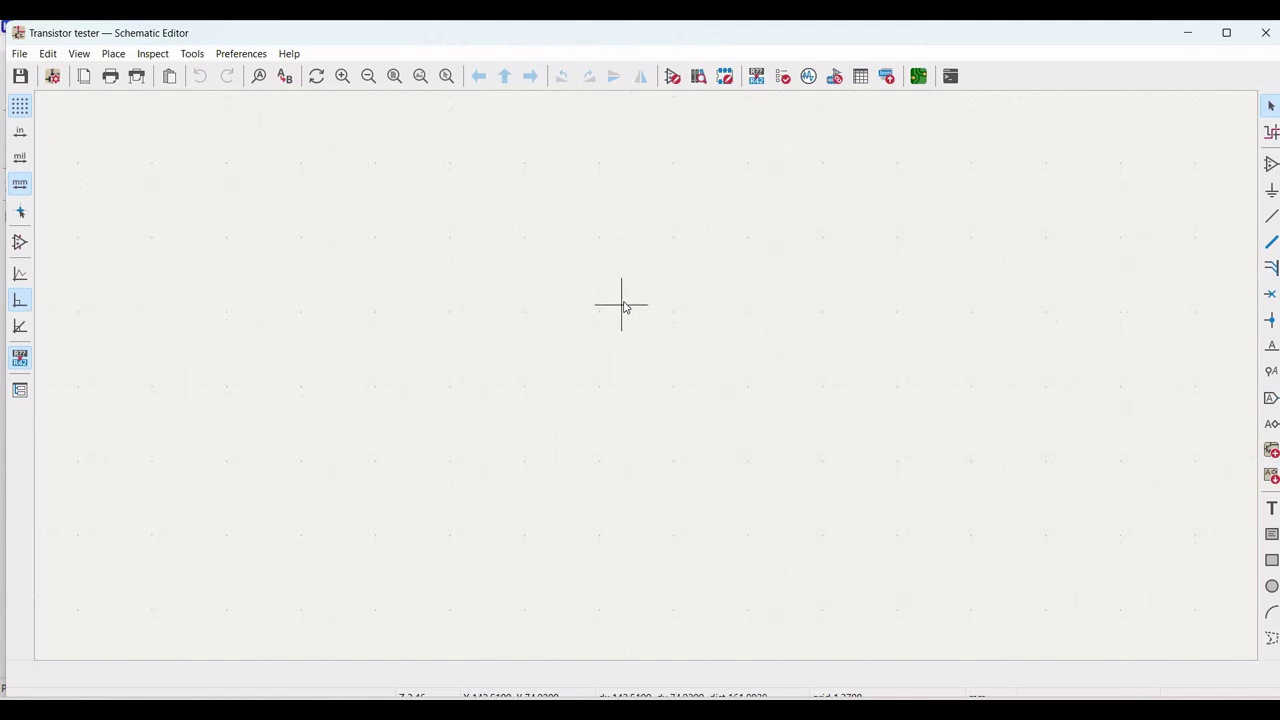
click(1272, 168)
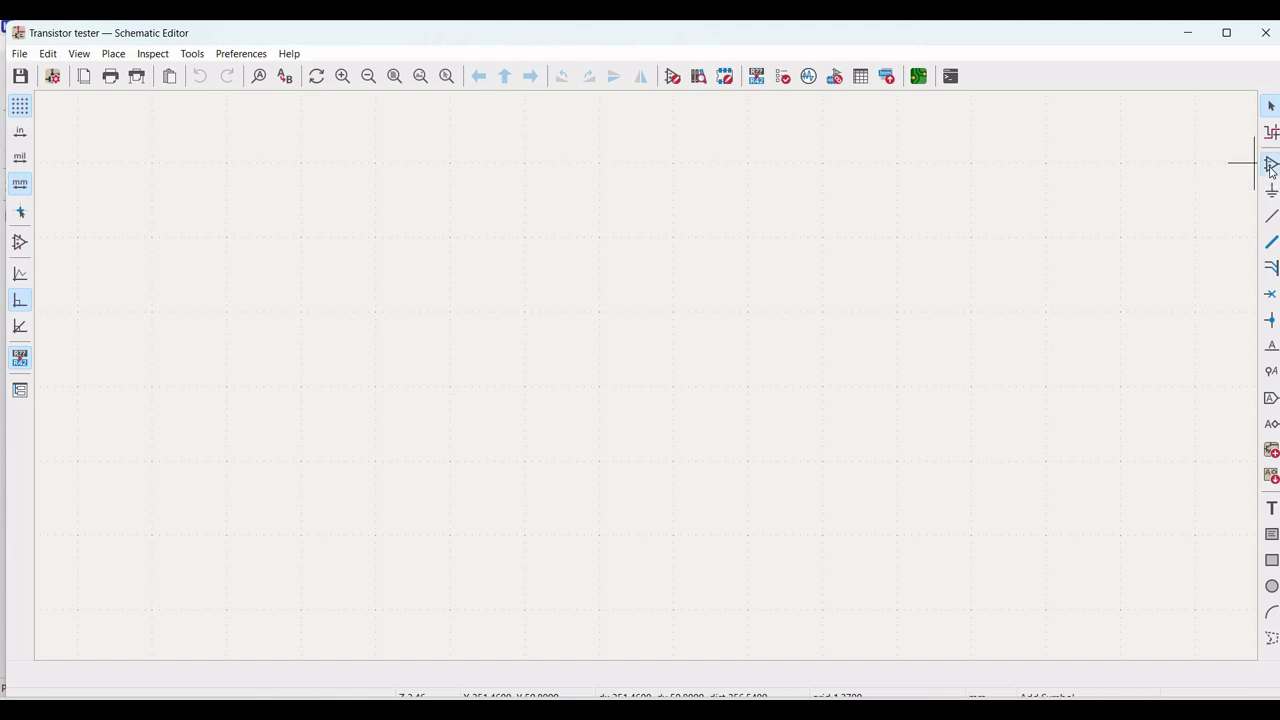
click(960, 100)
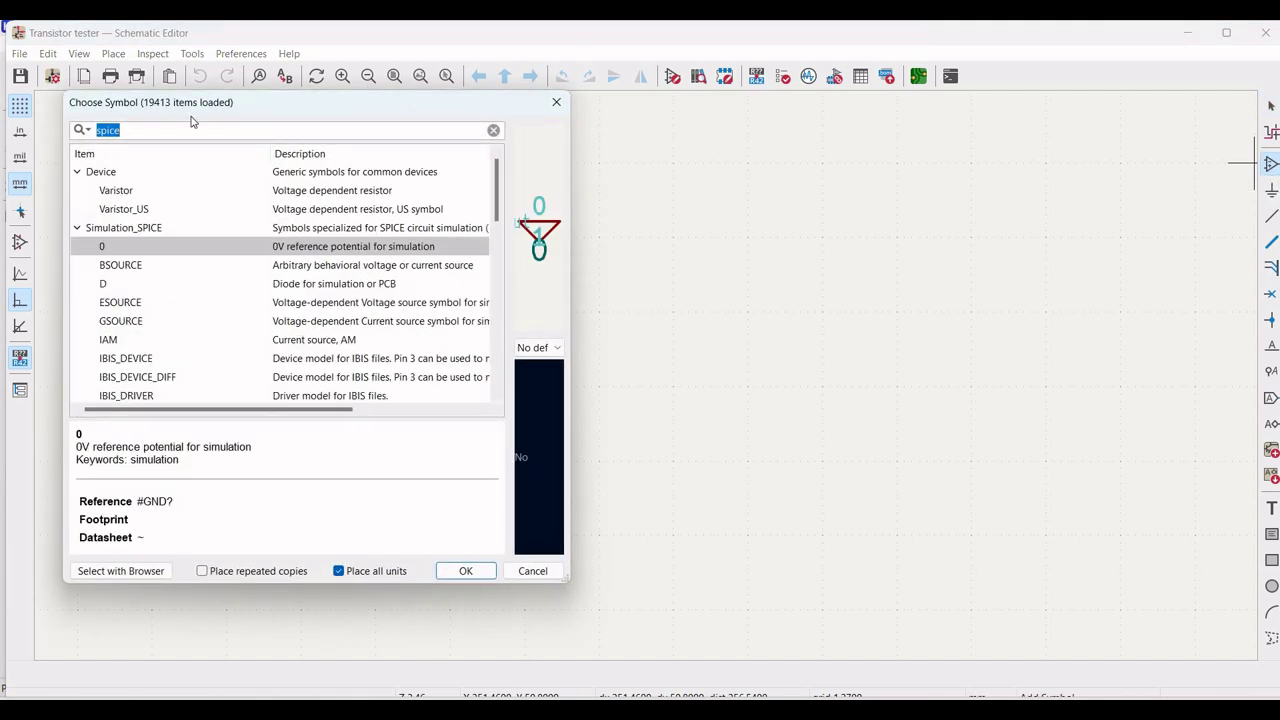
key(BackSpace)
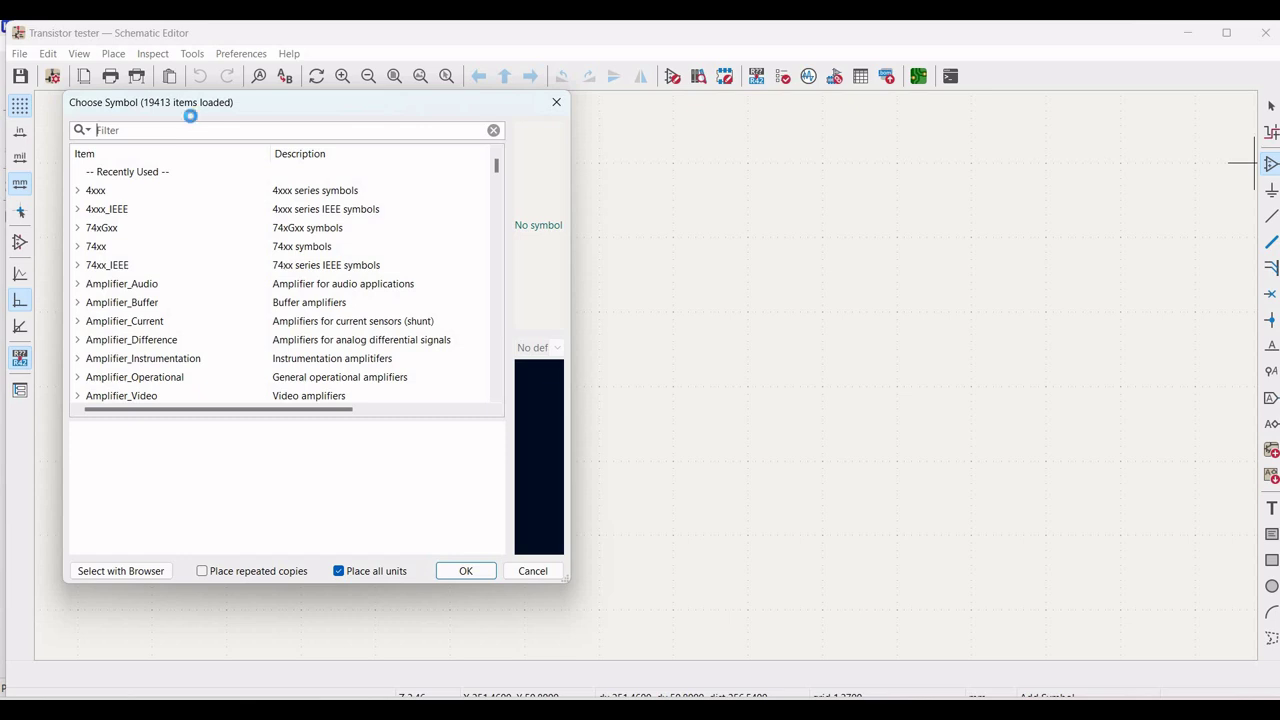
text(2n)
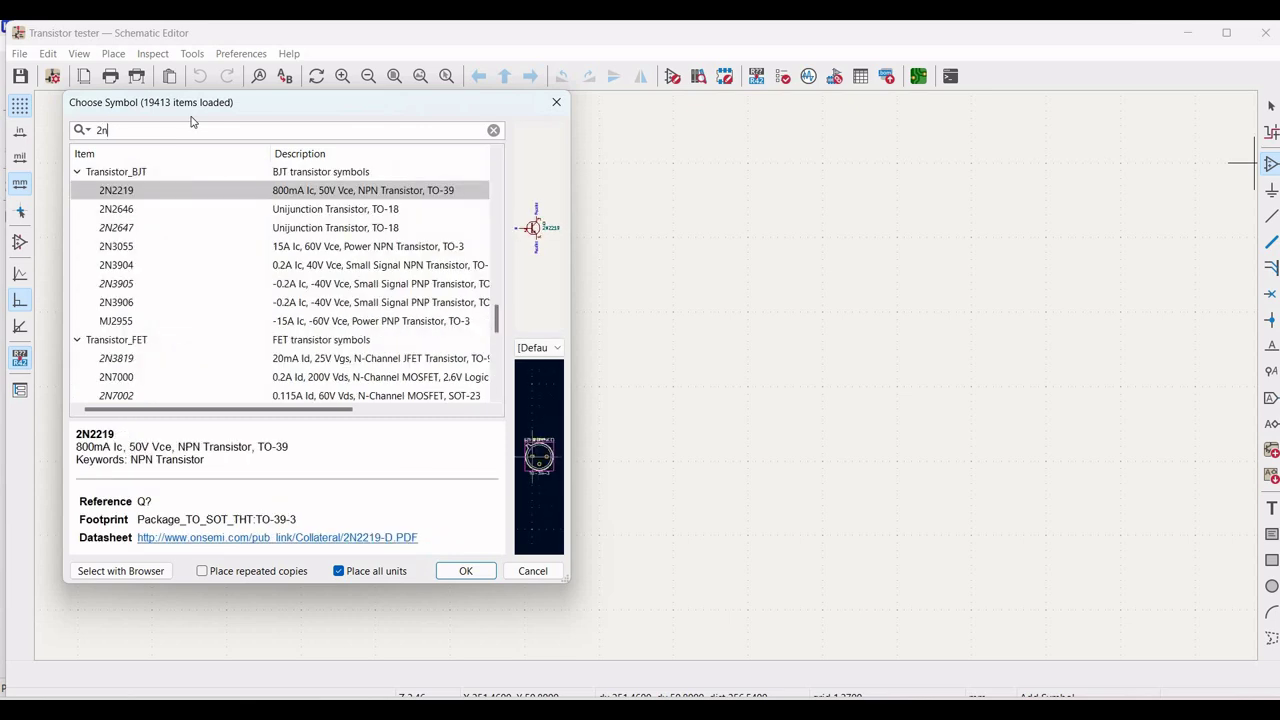
click(125, 267)
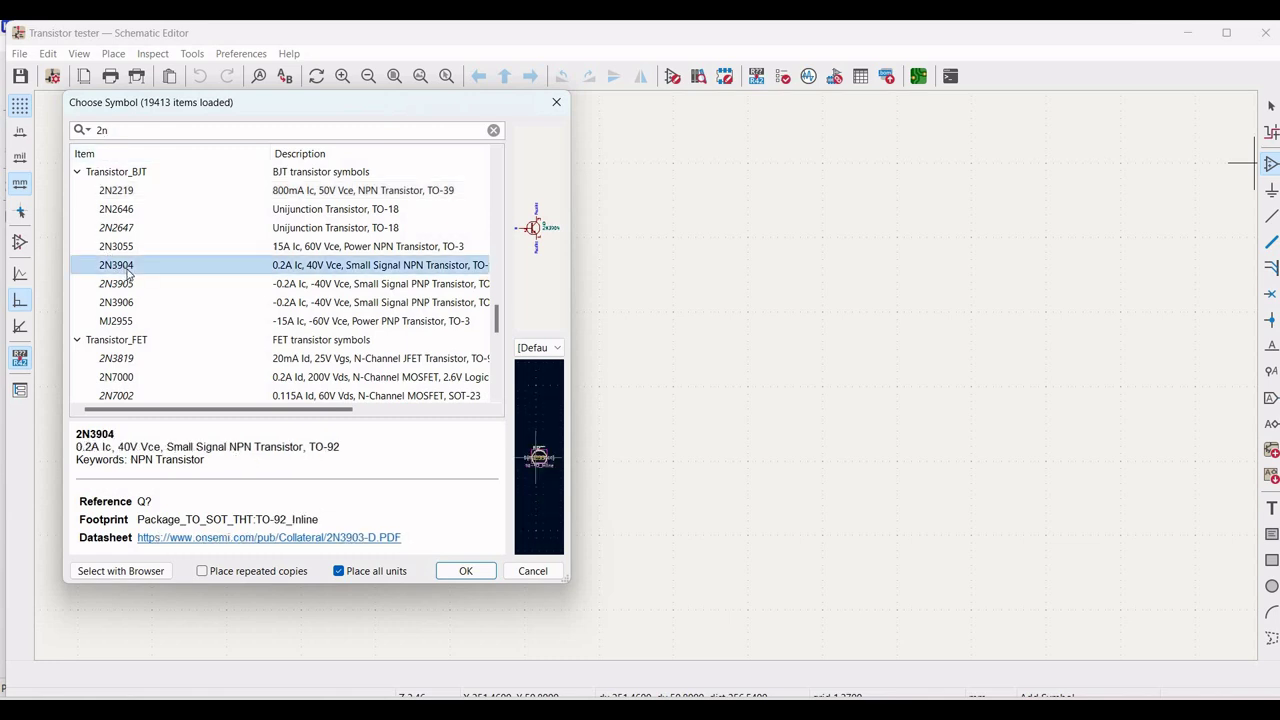
click(447, 572)
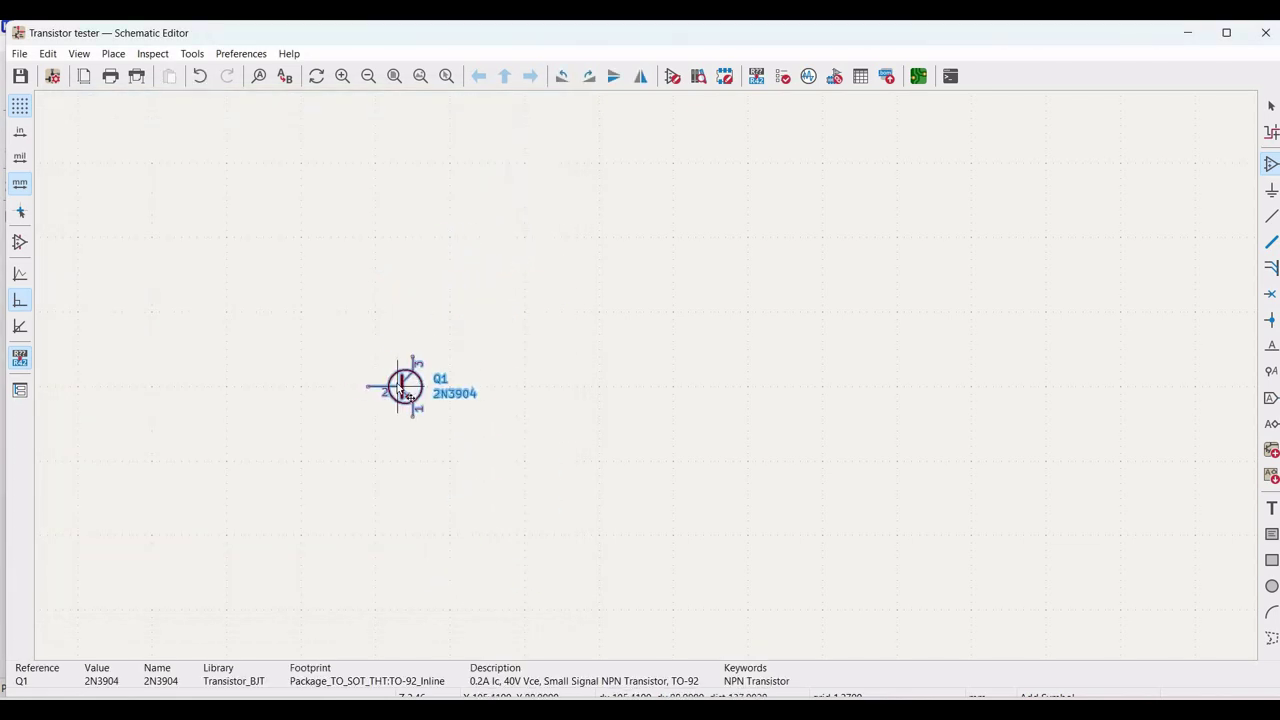
click(405, 392)
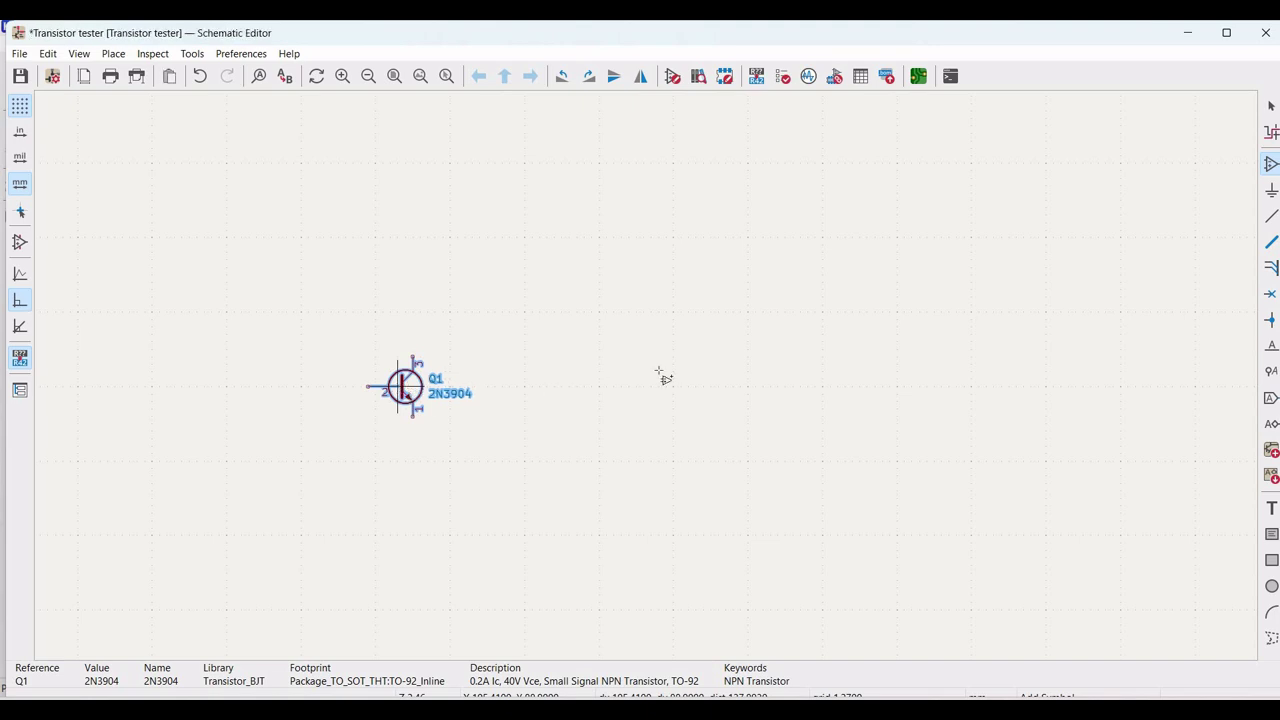
Step: Add a 2N3906 PNP transistor symbol above and to the right of the 2N3904
click(884, 296)
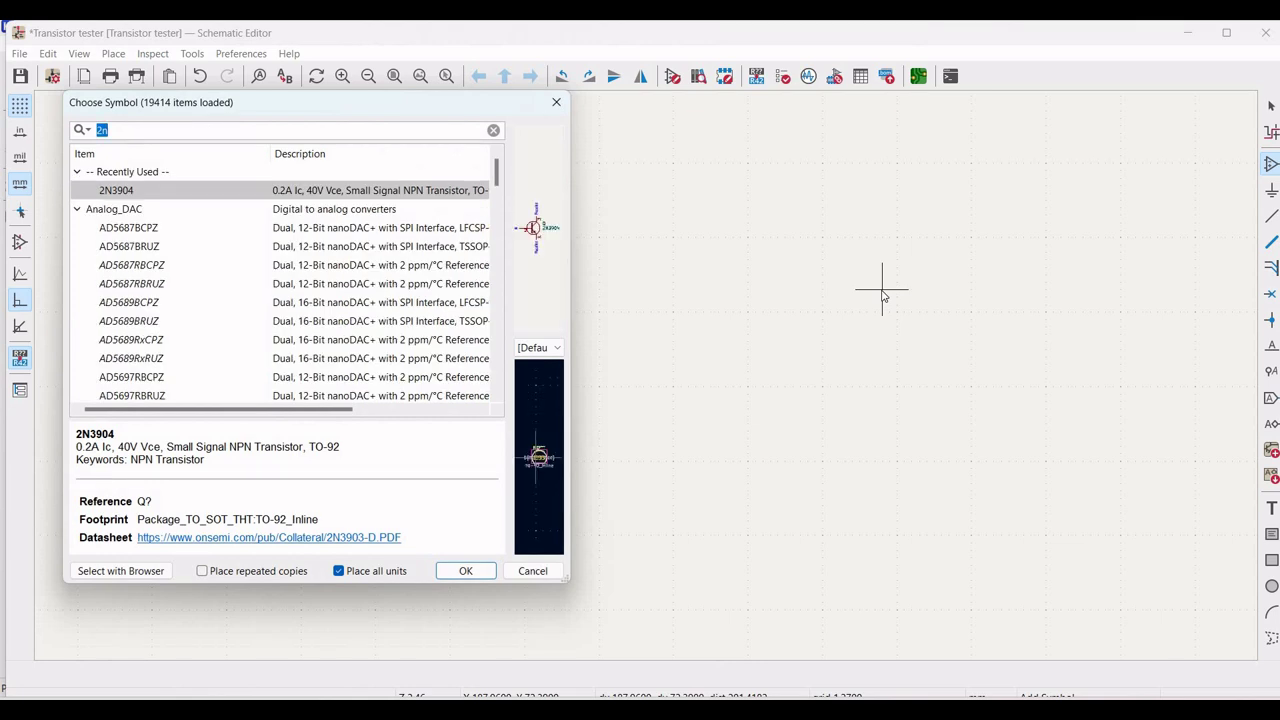
text(2n390)
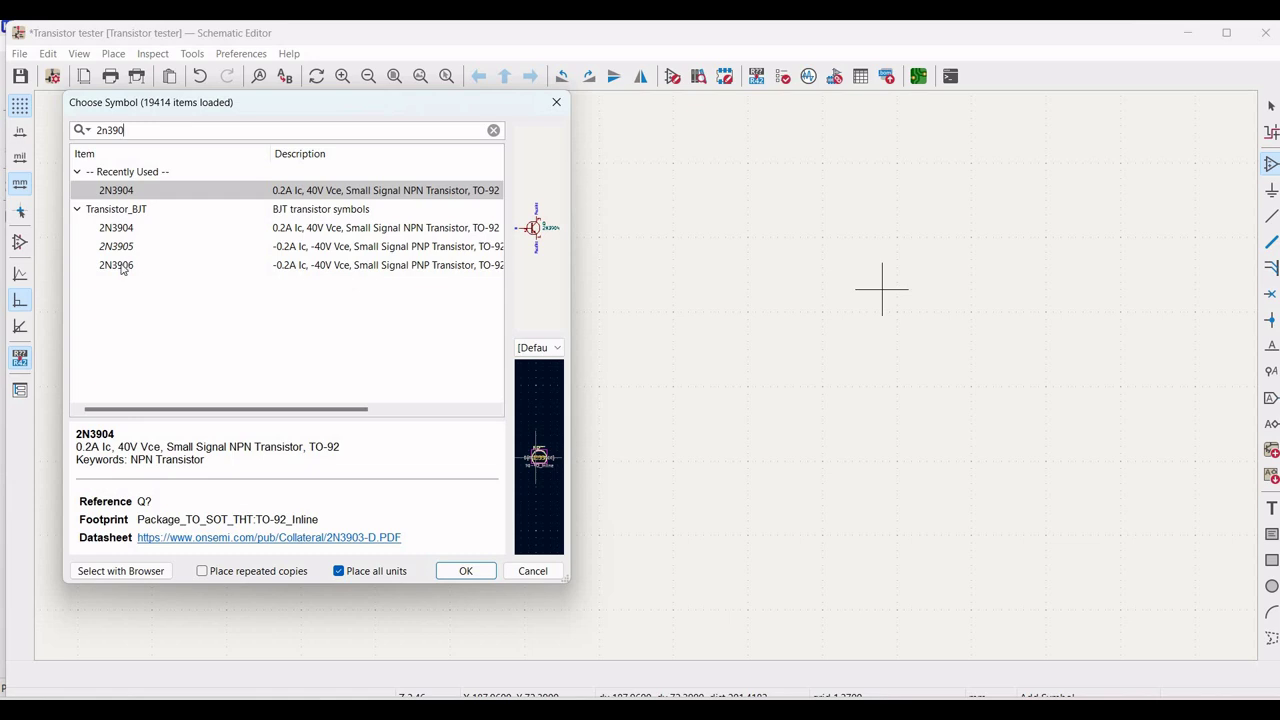
click(295, 266)
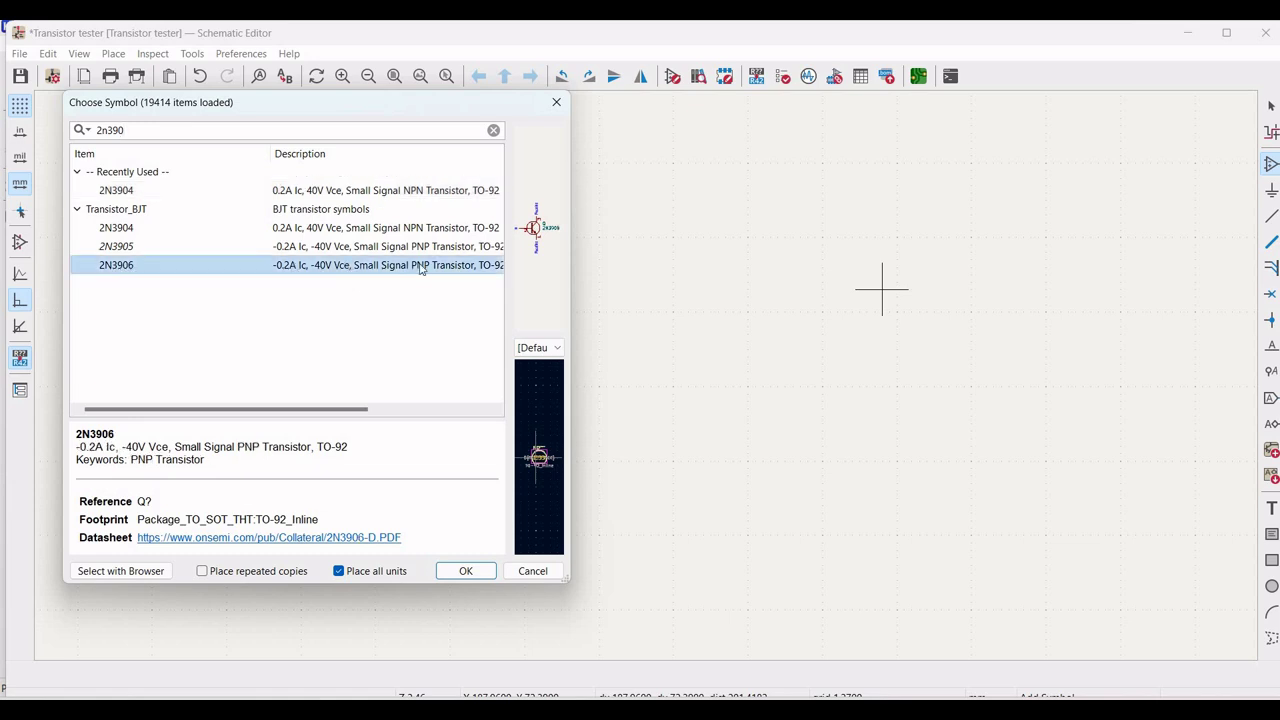
click(462, 576)
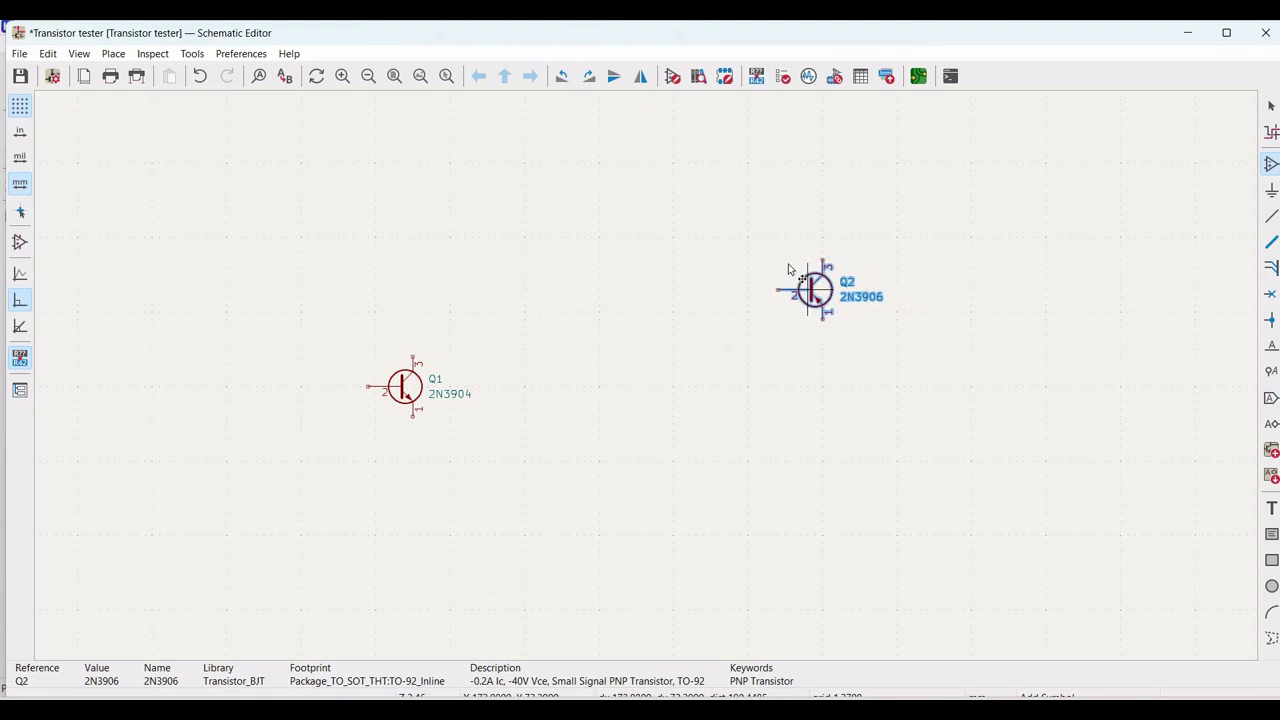
click(785, 268)
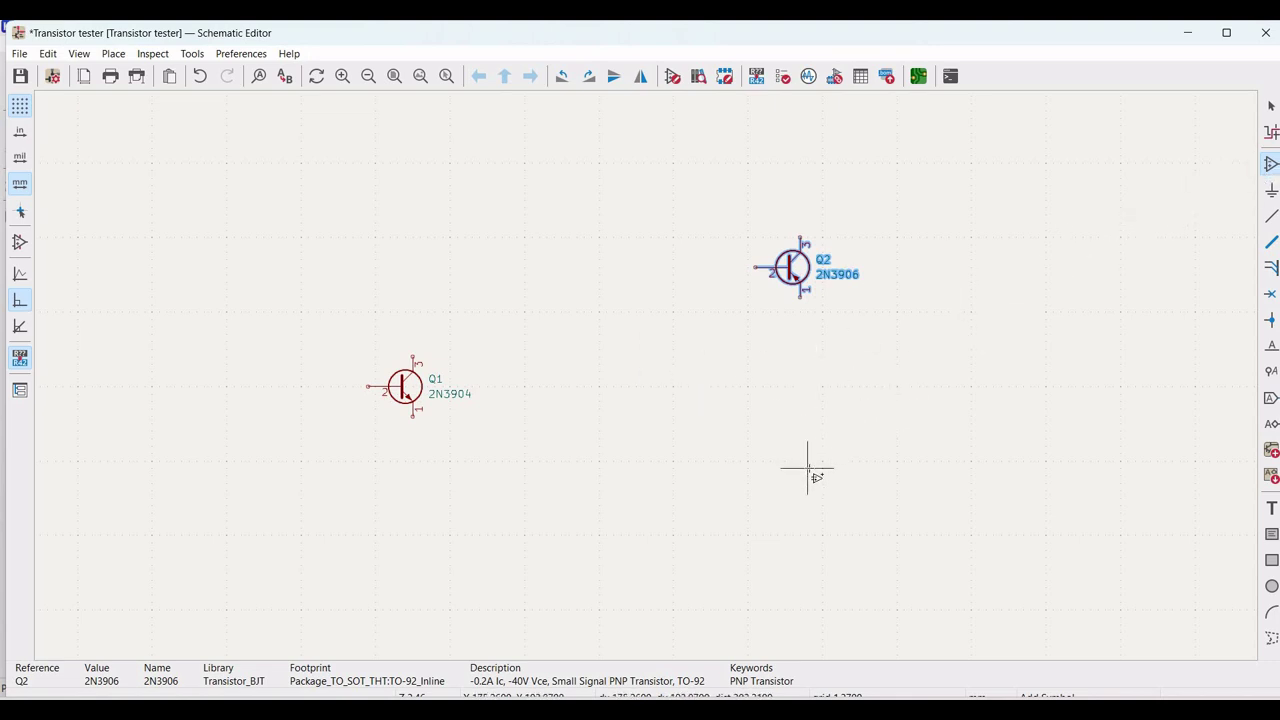
key(Escape)
Step: Add a vertical resistor symbol (R) below the 2N3906 transistor
key(a)
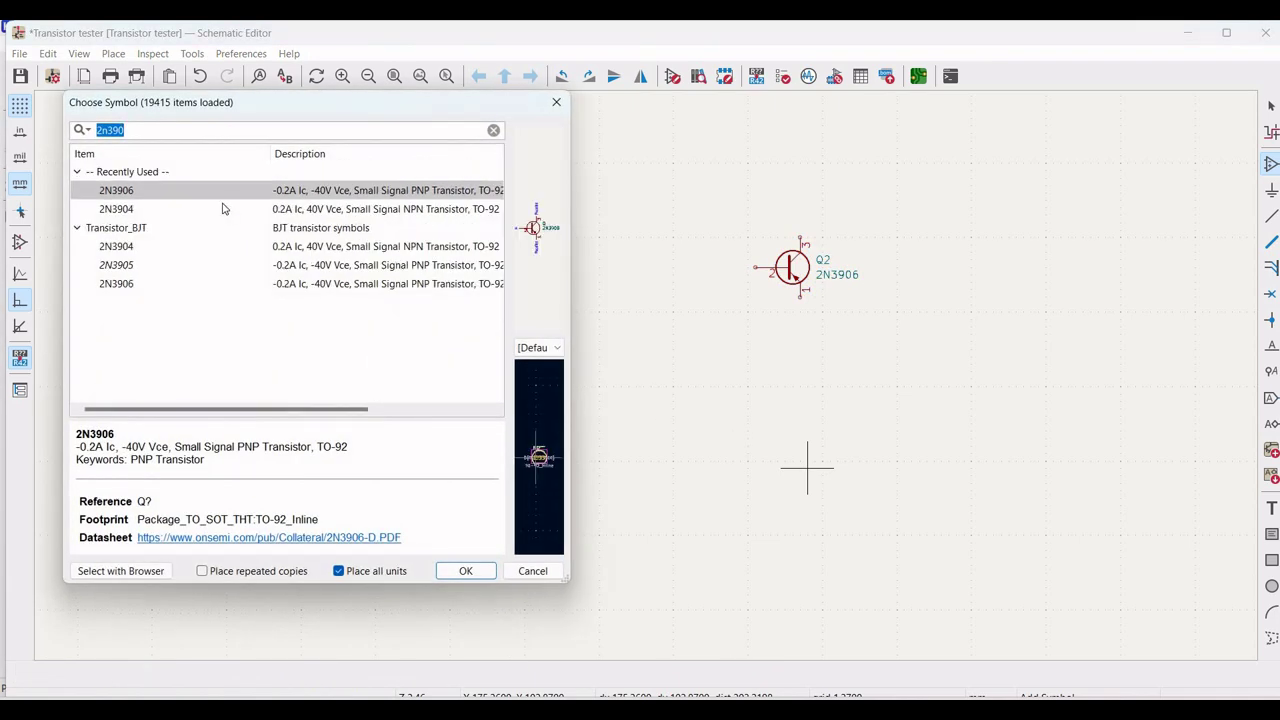
key(BackSpace)
text(res)
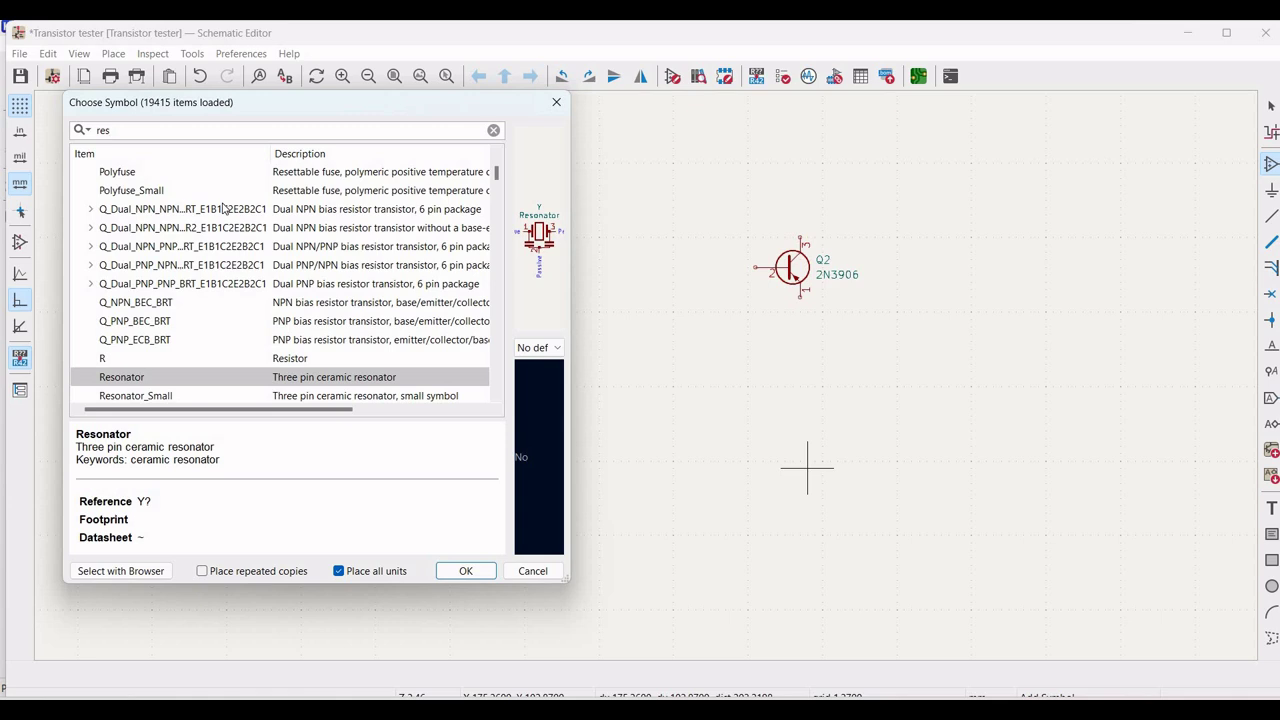
click(103, 360)
click(466, 572)
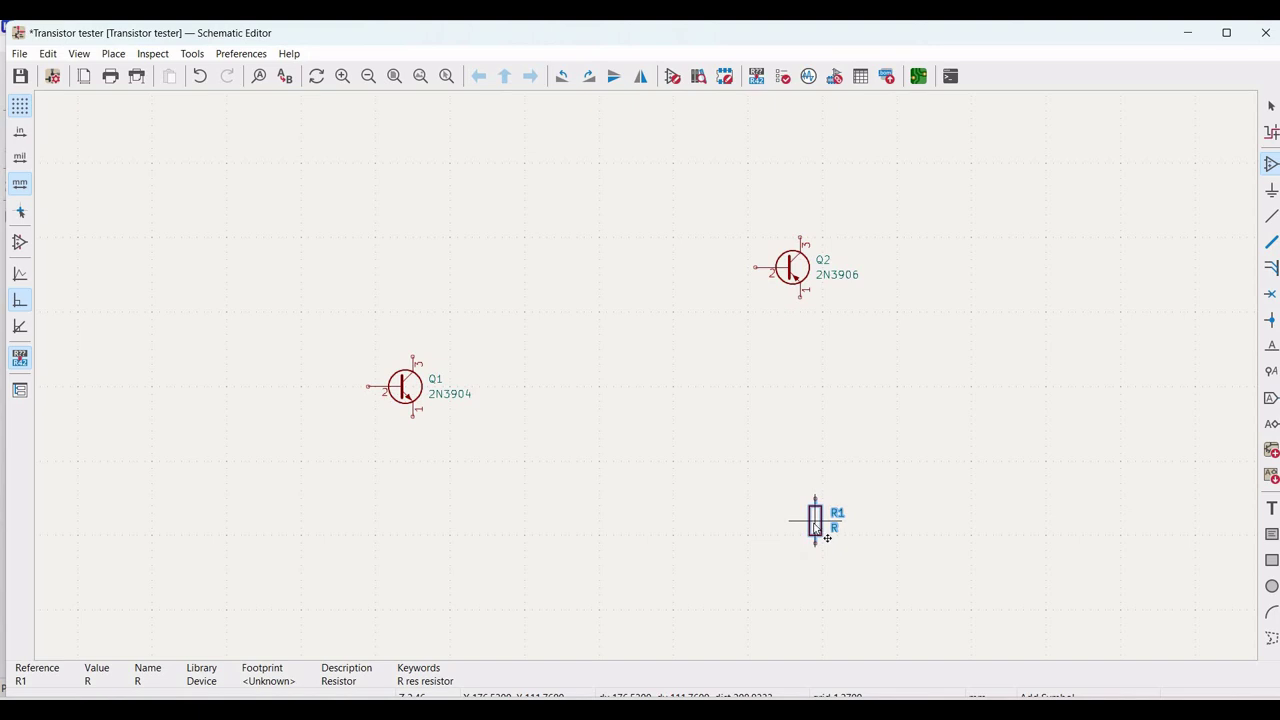
click(815, 528)
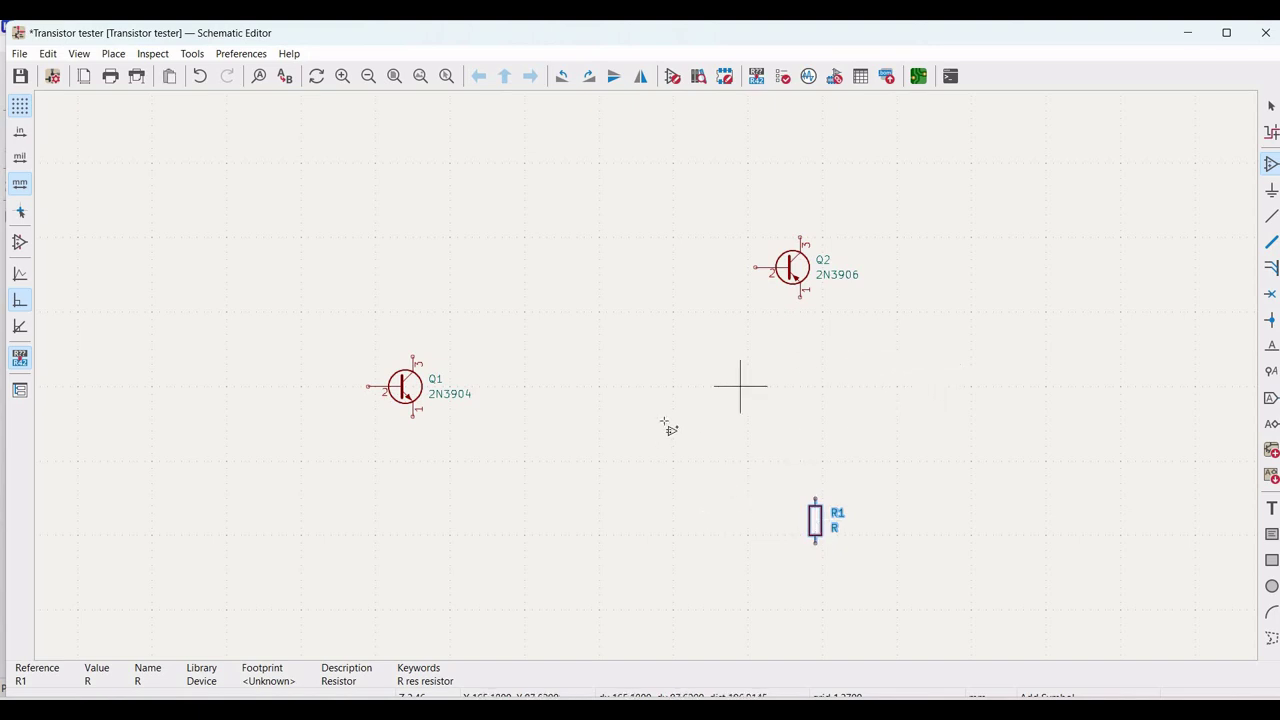
Step: Add a second resistor (R), rotated to horizontal, left of the 2N3906 and in line with its base pin
click(621, 268)
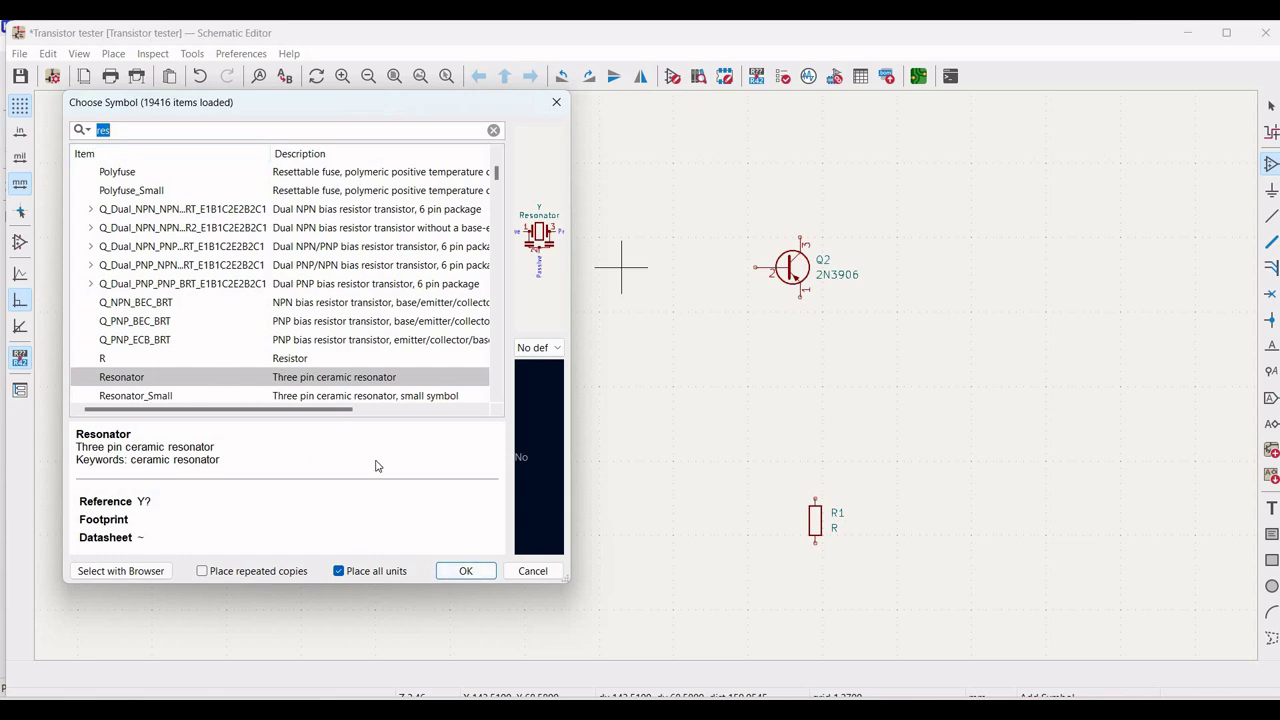
key(Up)
click(463, 570)
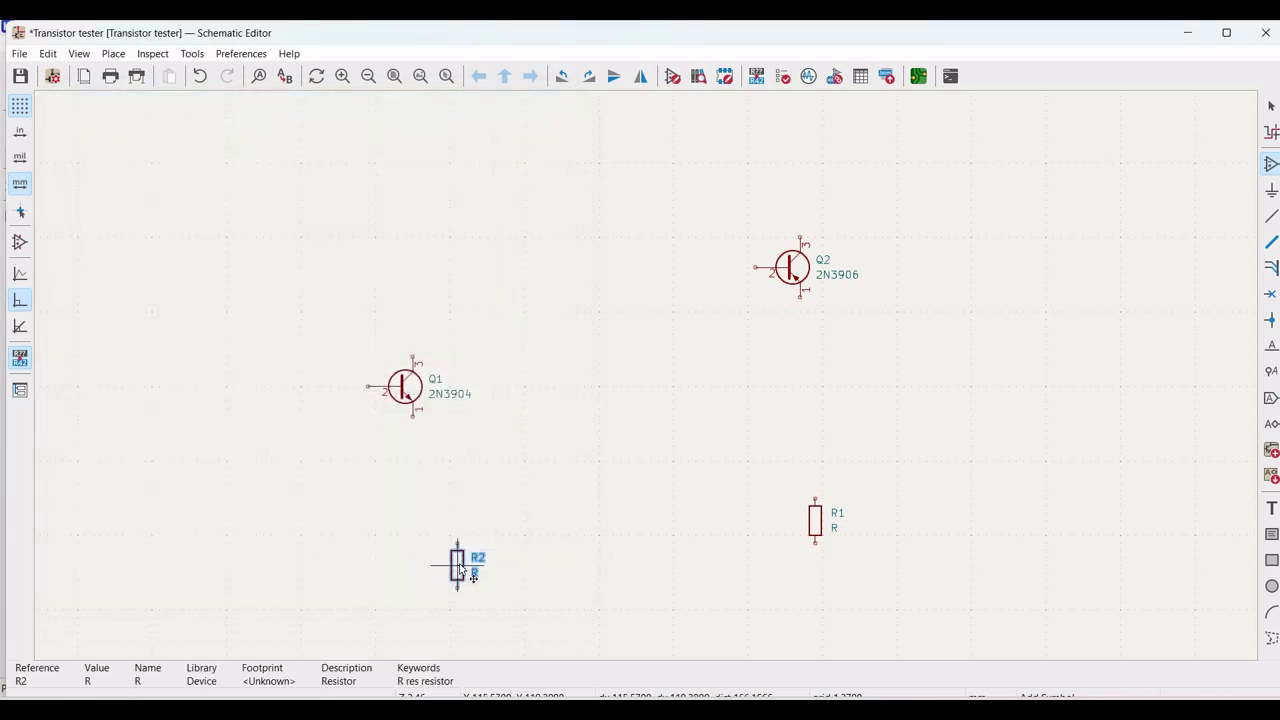
key(r)
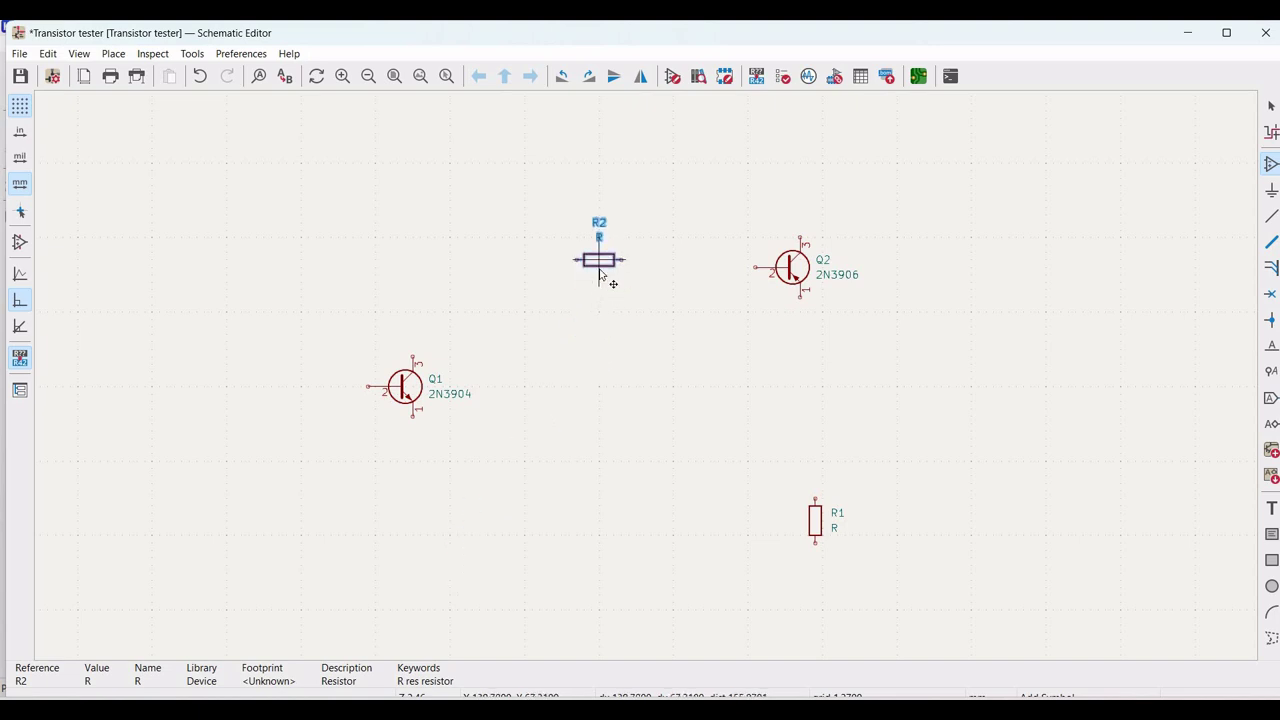
click(600, 275)
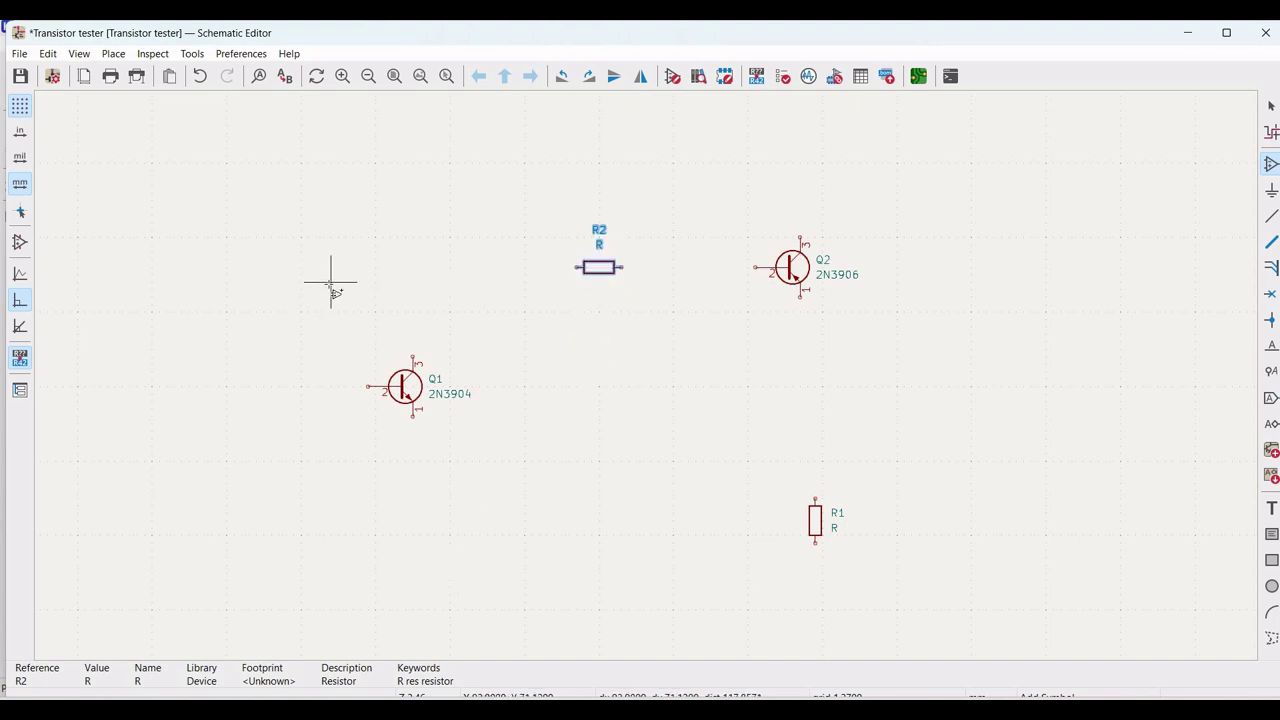
key(Escape)
Step: Add a third resistor (R), kept vertical, above and to the left of the 2N3904 transistor
click(307, 289)
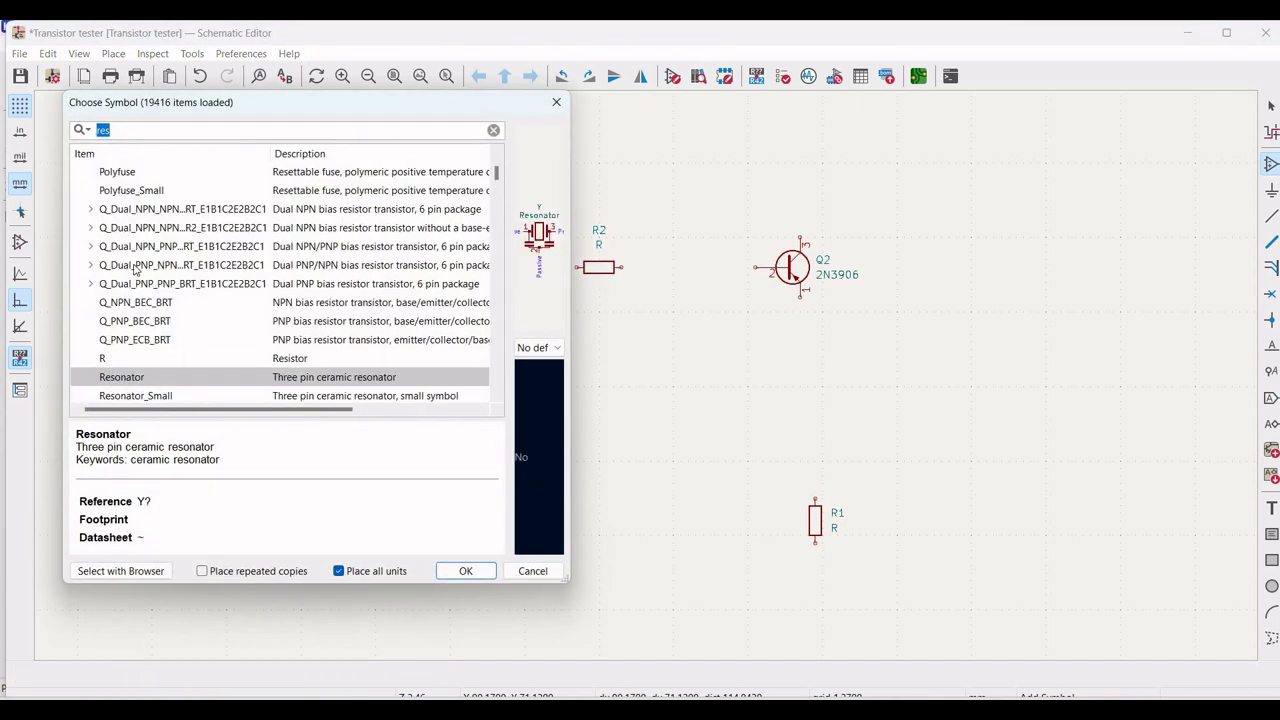
click(126, 360)
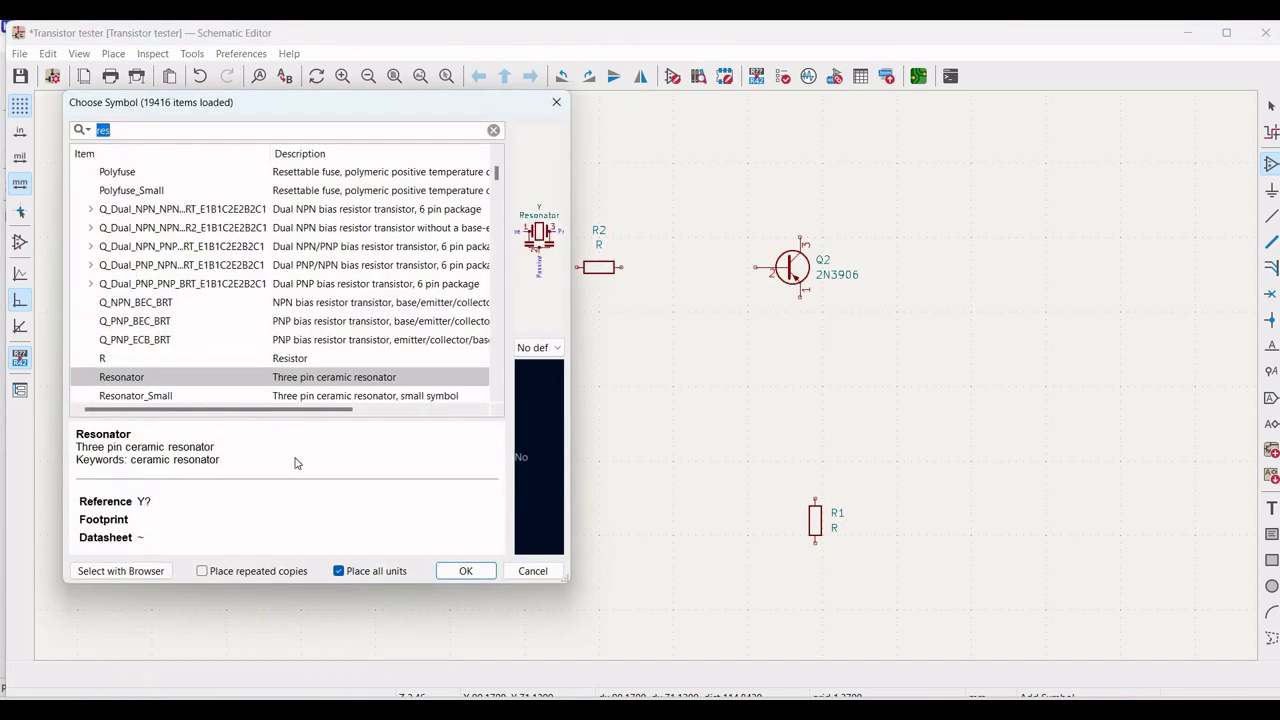
click(450, 569)
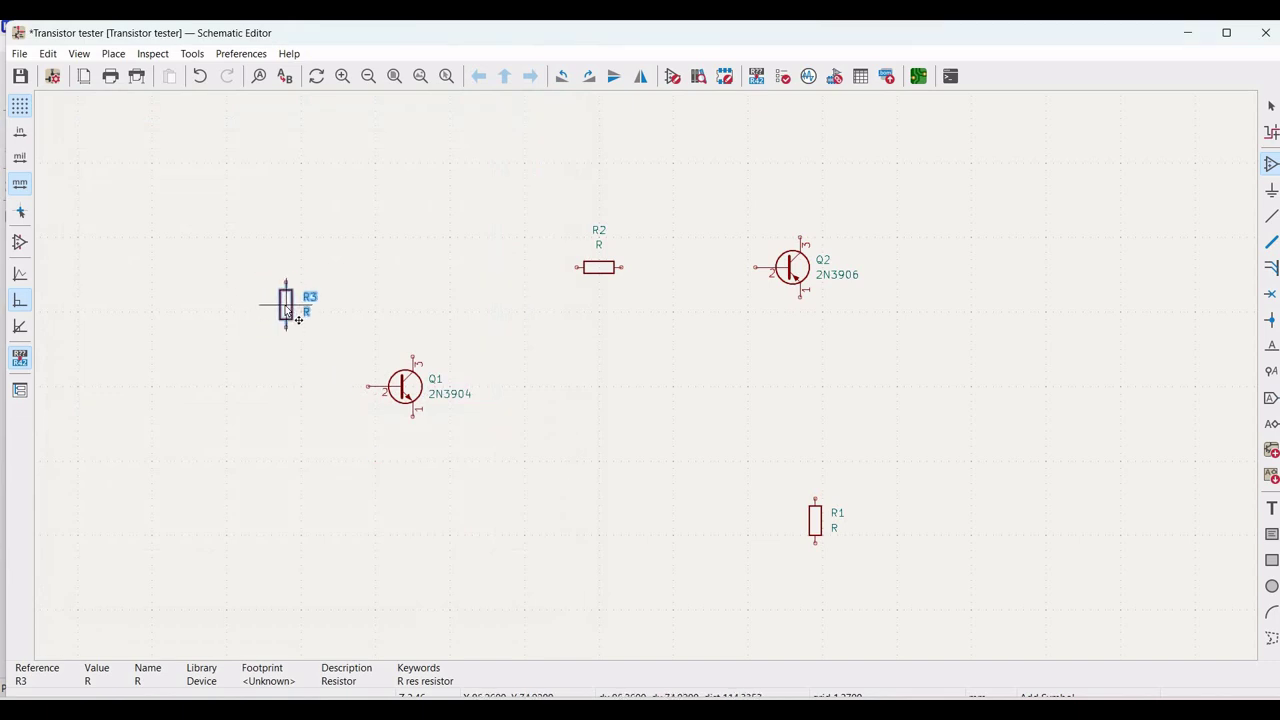
click(297, 318)
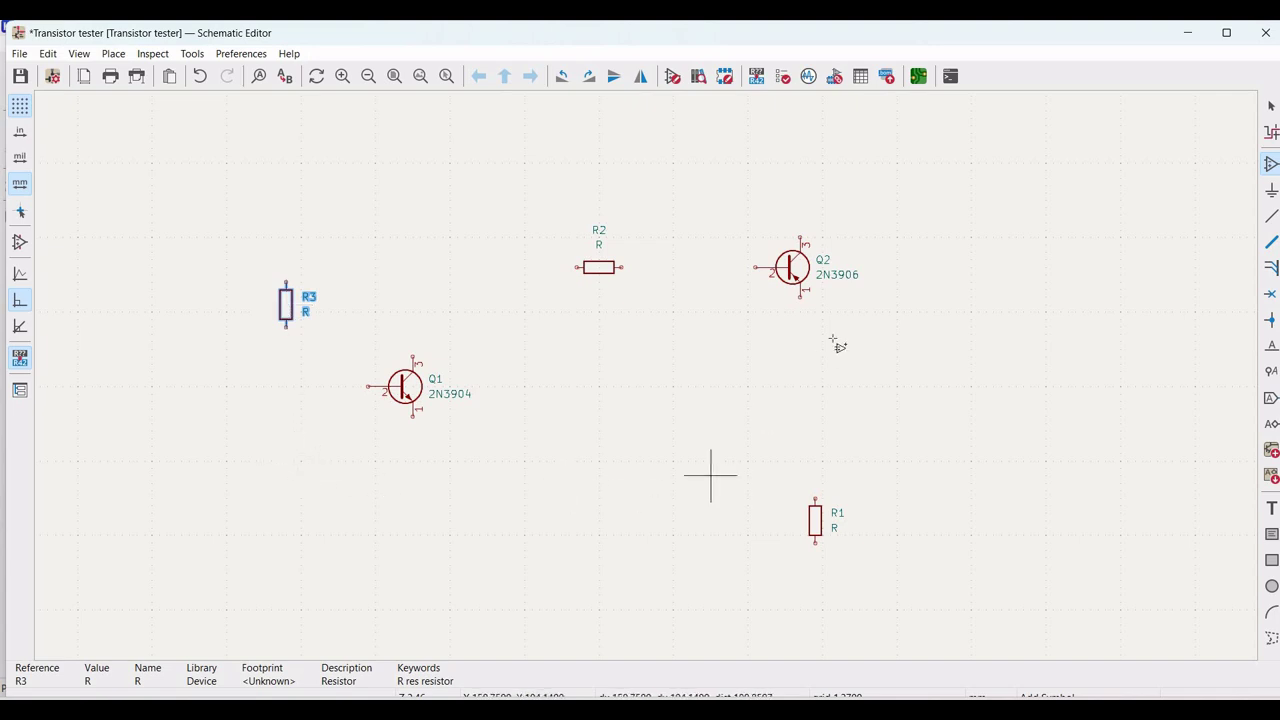
Step: Add an unpolarized capacitor symbol (C), rotated to horizontal, below and to the right of the 2N3904 transistor
click(629, 463)
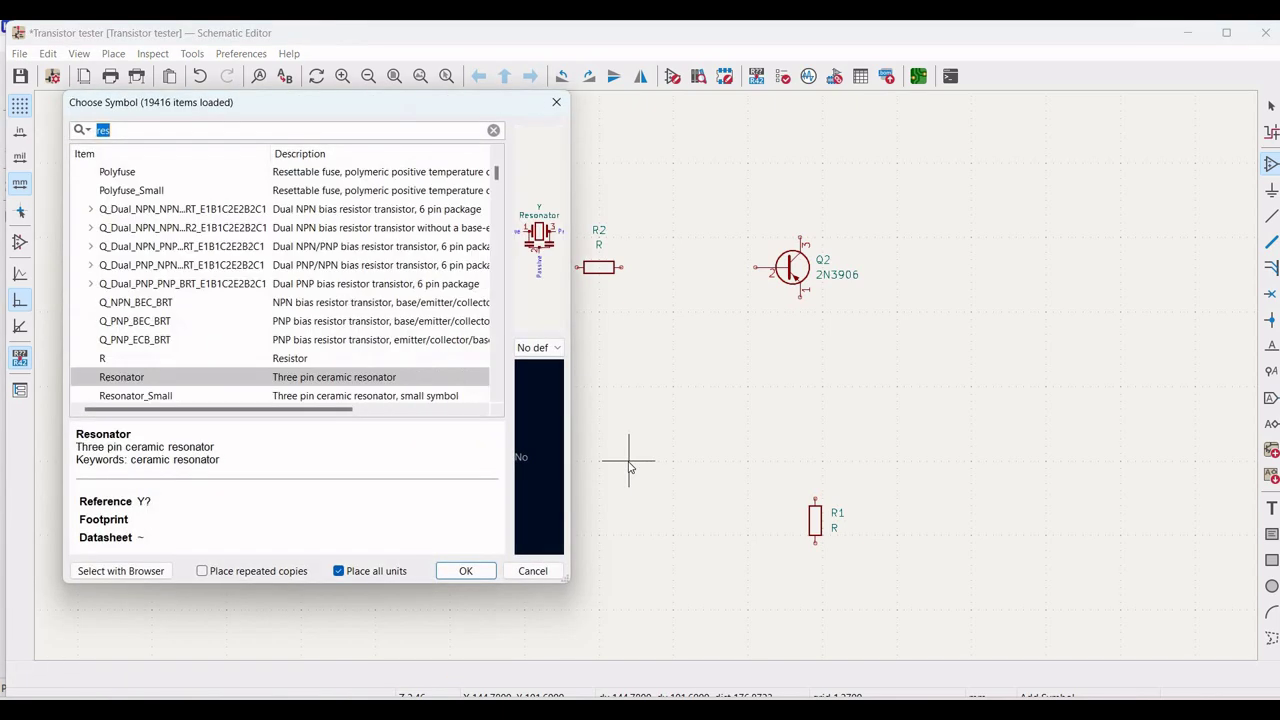
text(cap)
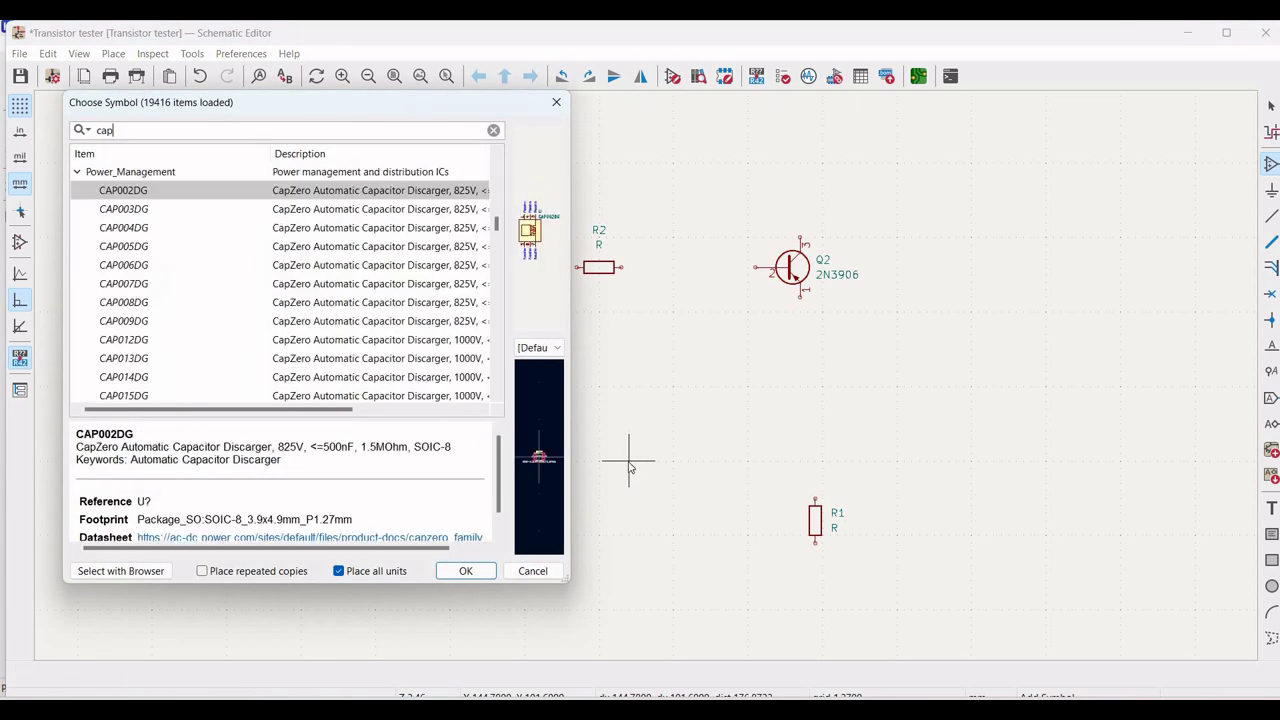
scroll(142, 340, up, 2)
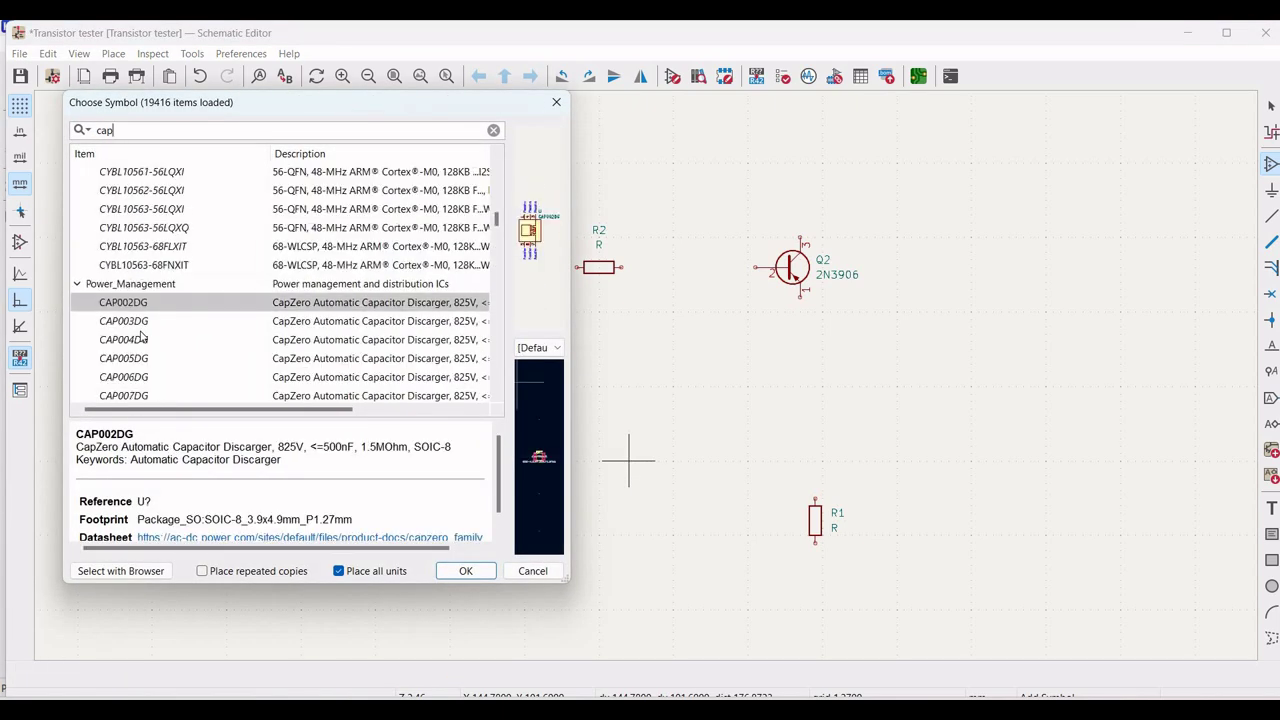
text(a)
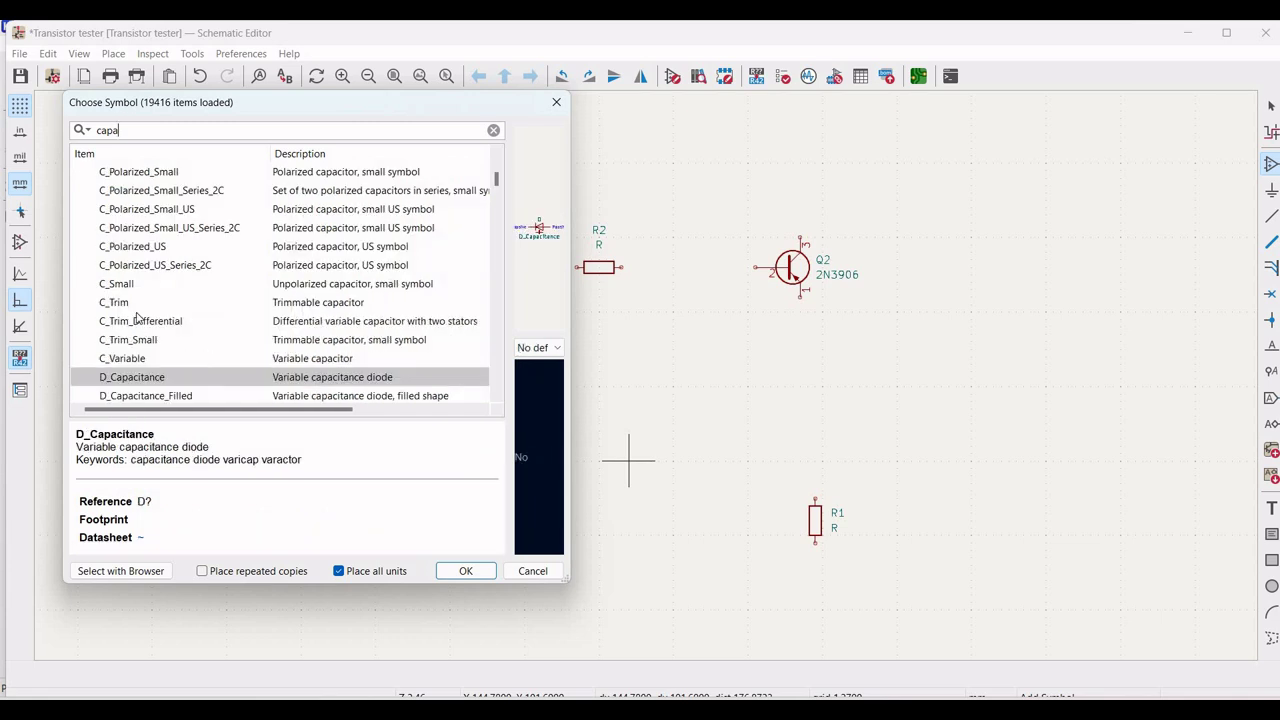
scroll(137, 316, up, 1)
scroll(137, 316, up, 1)
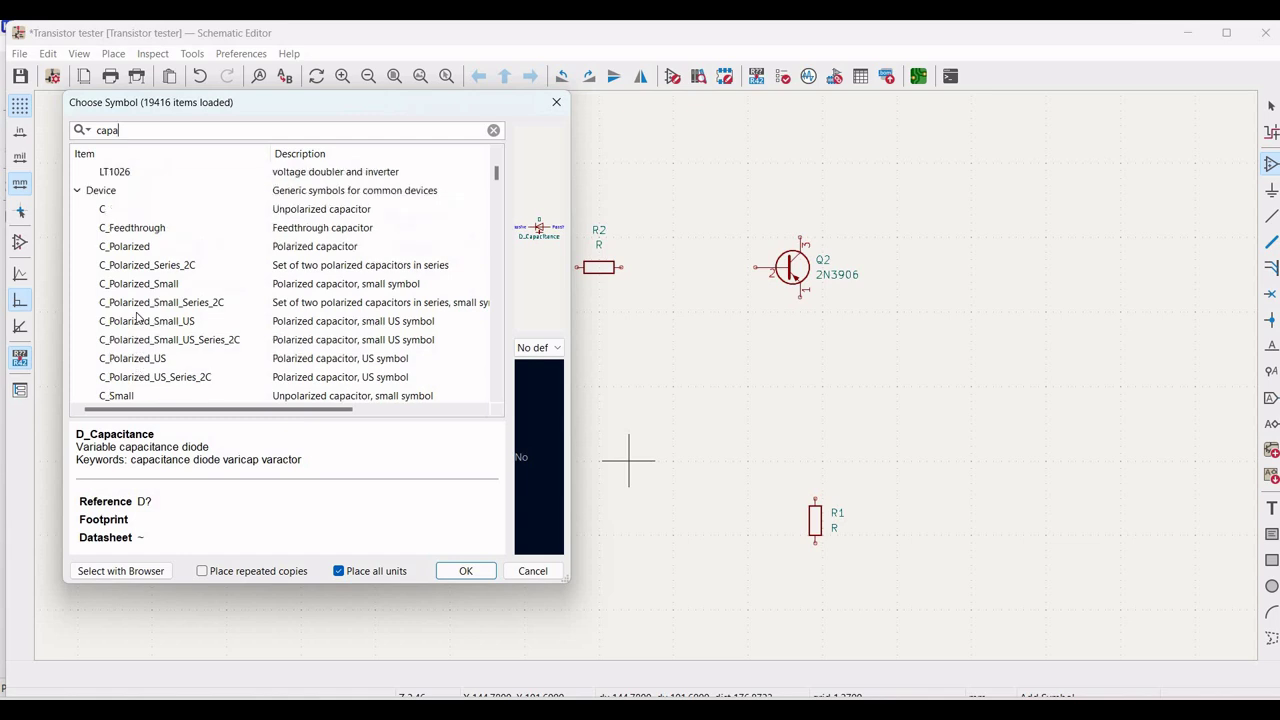
click(131, 210)
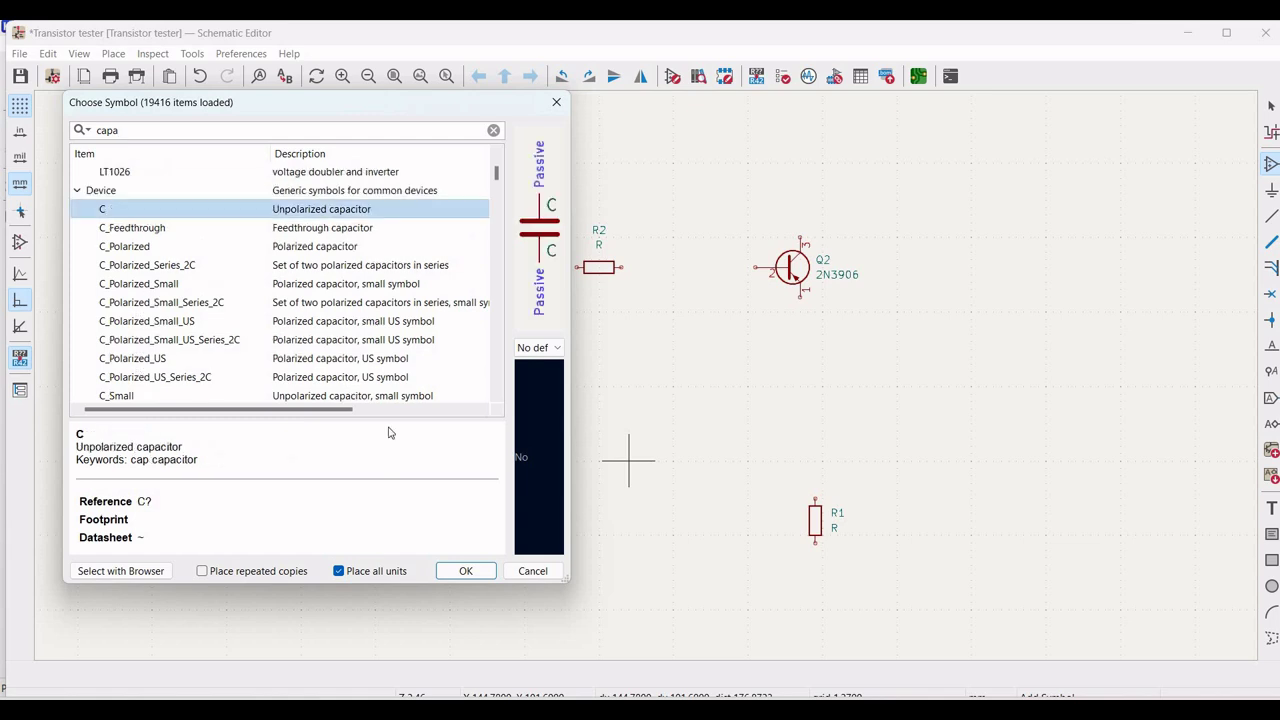
click(460, 570)
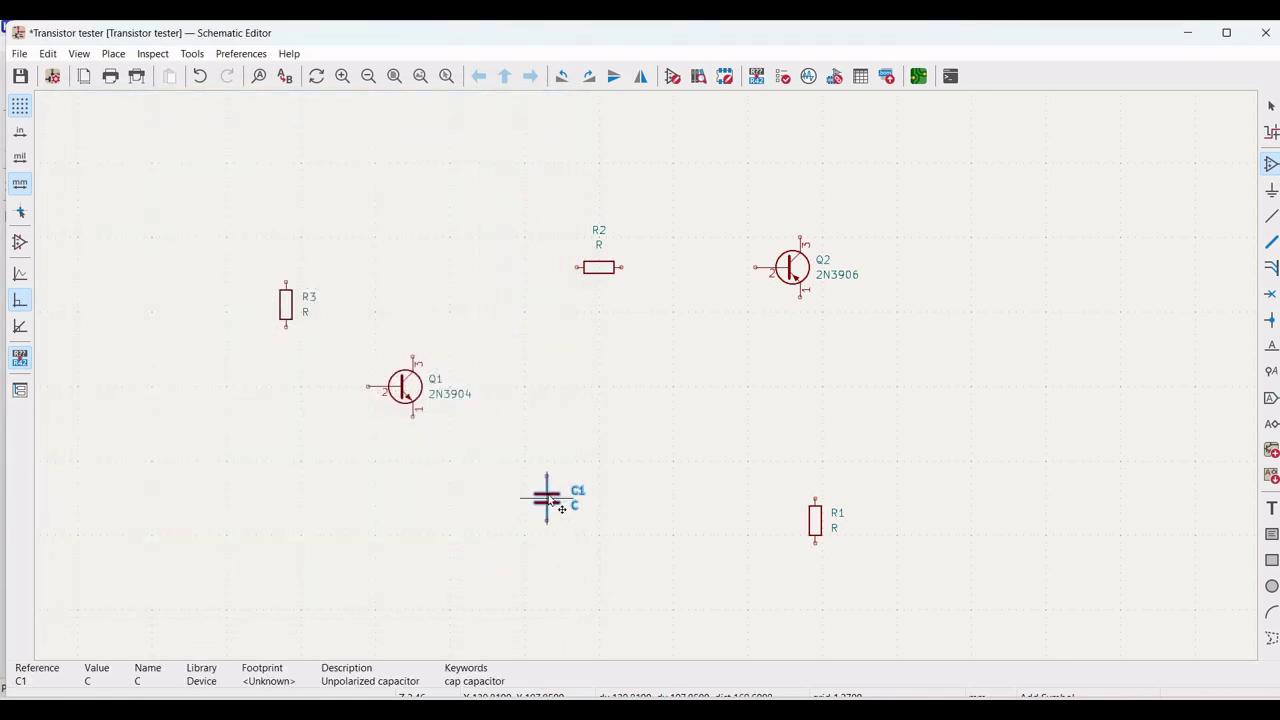
key(r)
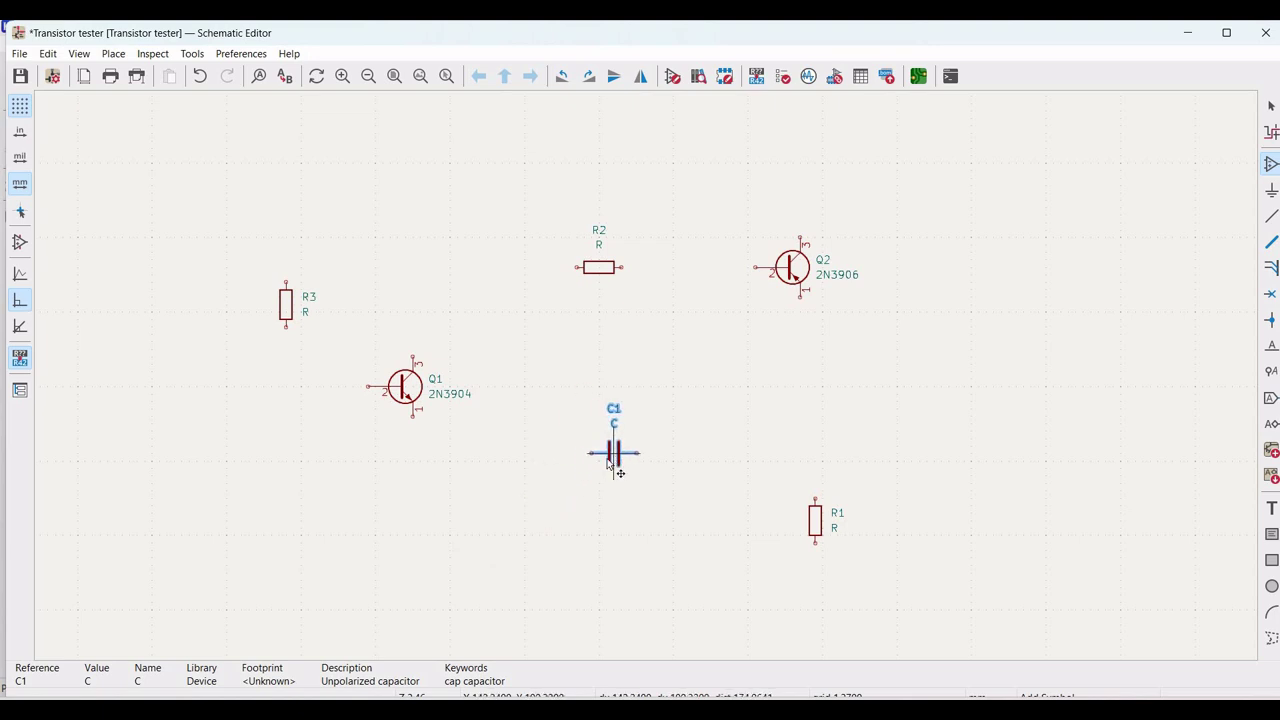
click(607, 462)
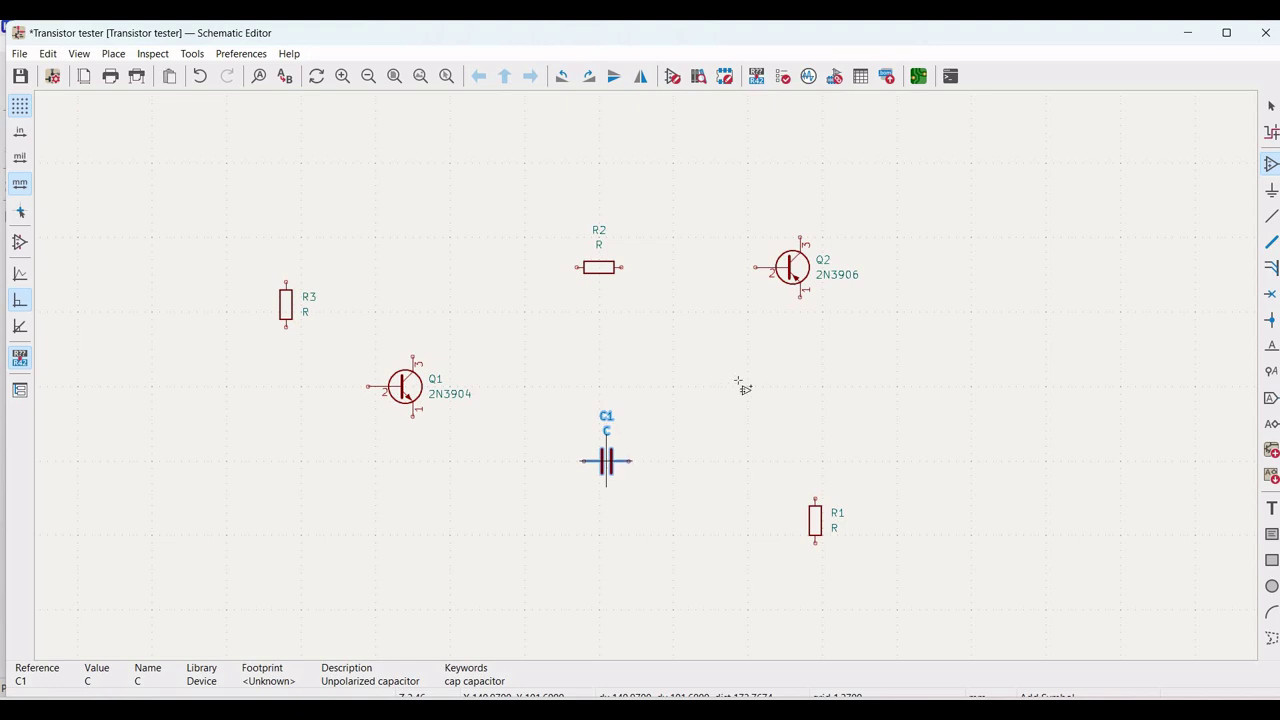
Step: Add an LED symbol, rotated to vertical with its cathode facing down, directly above the 2N3906 transistor
click(800, 162)
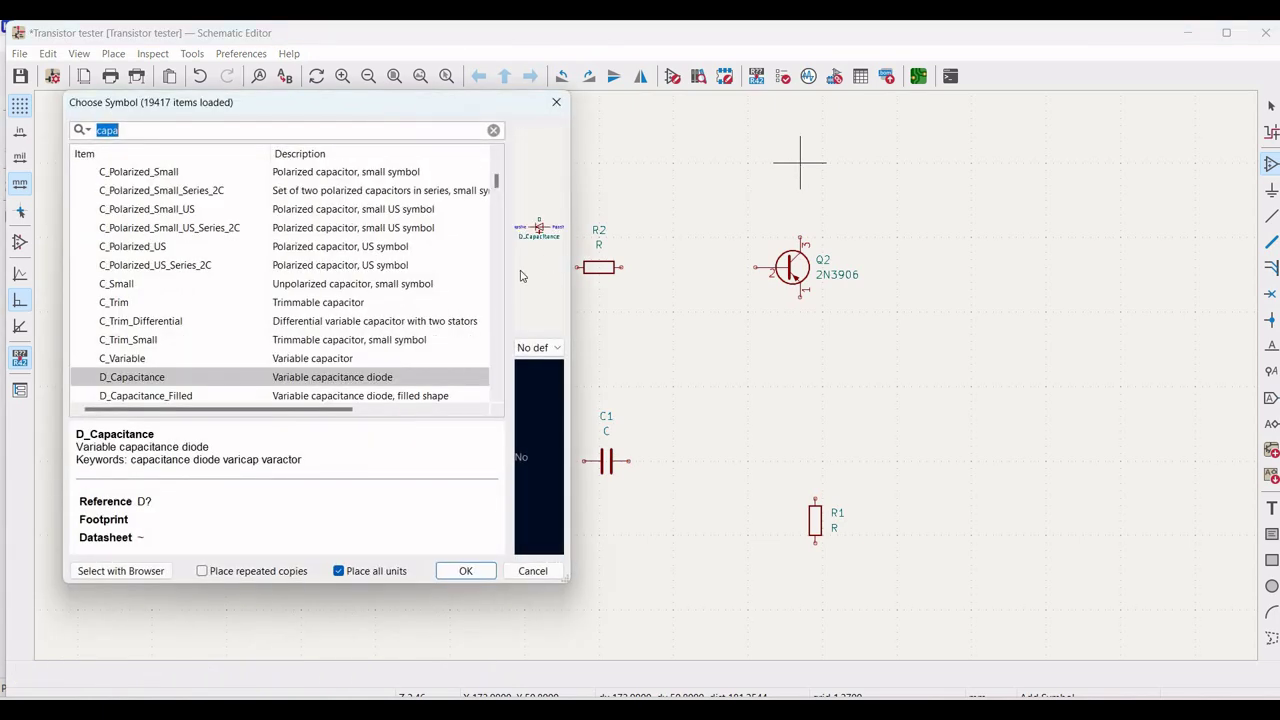
text(Led)
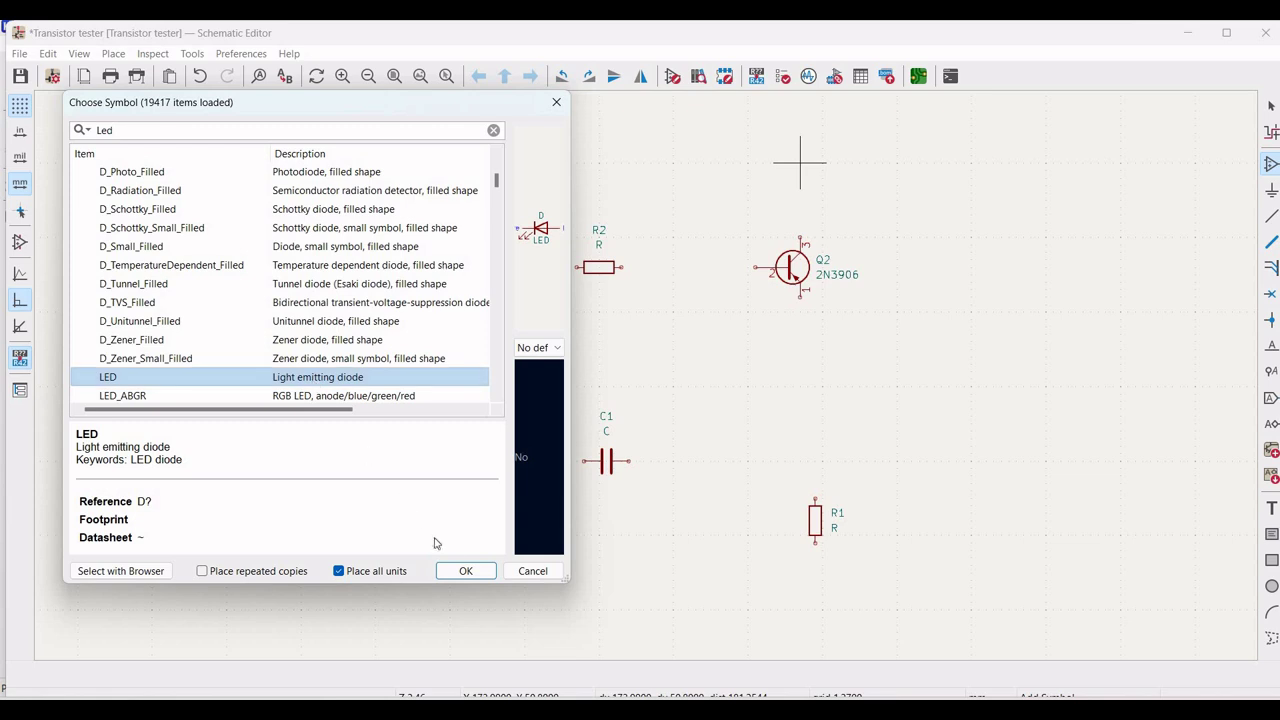
click(460, 570)
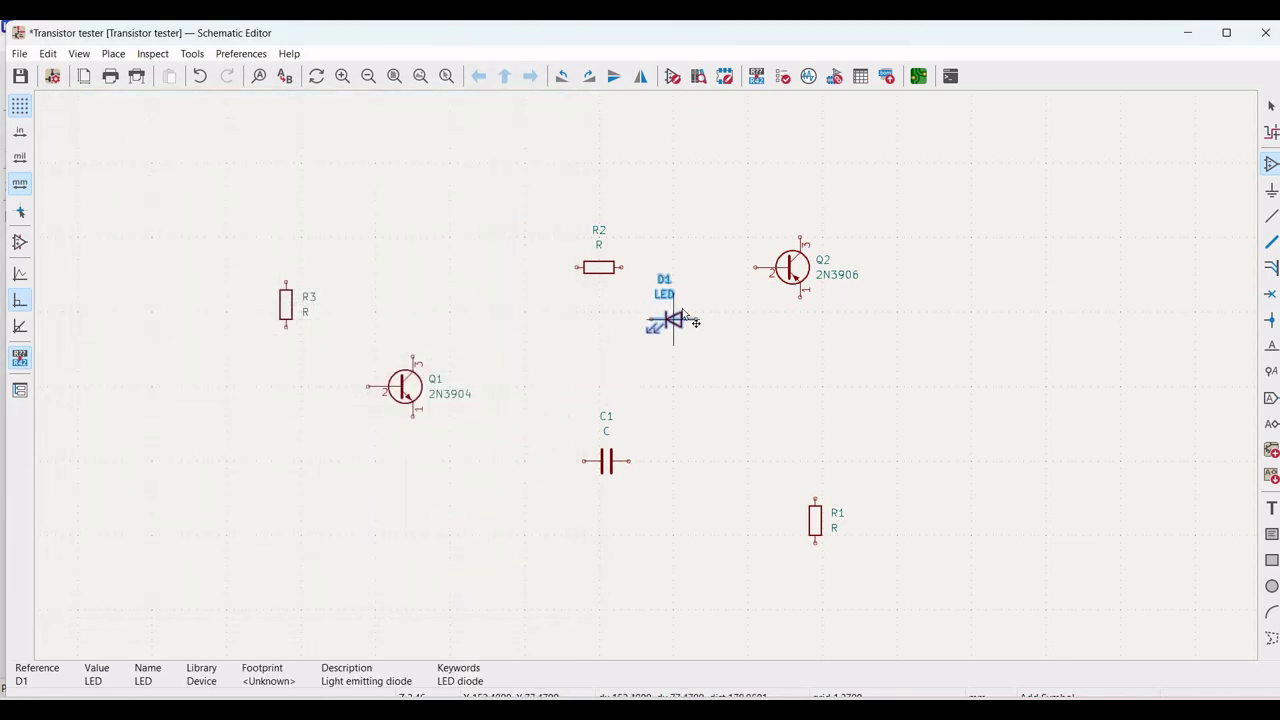
key(r)
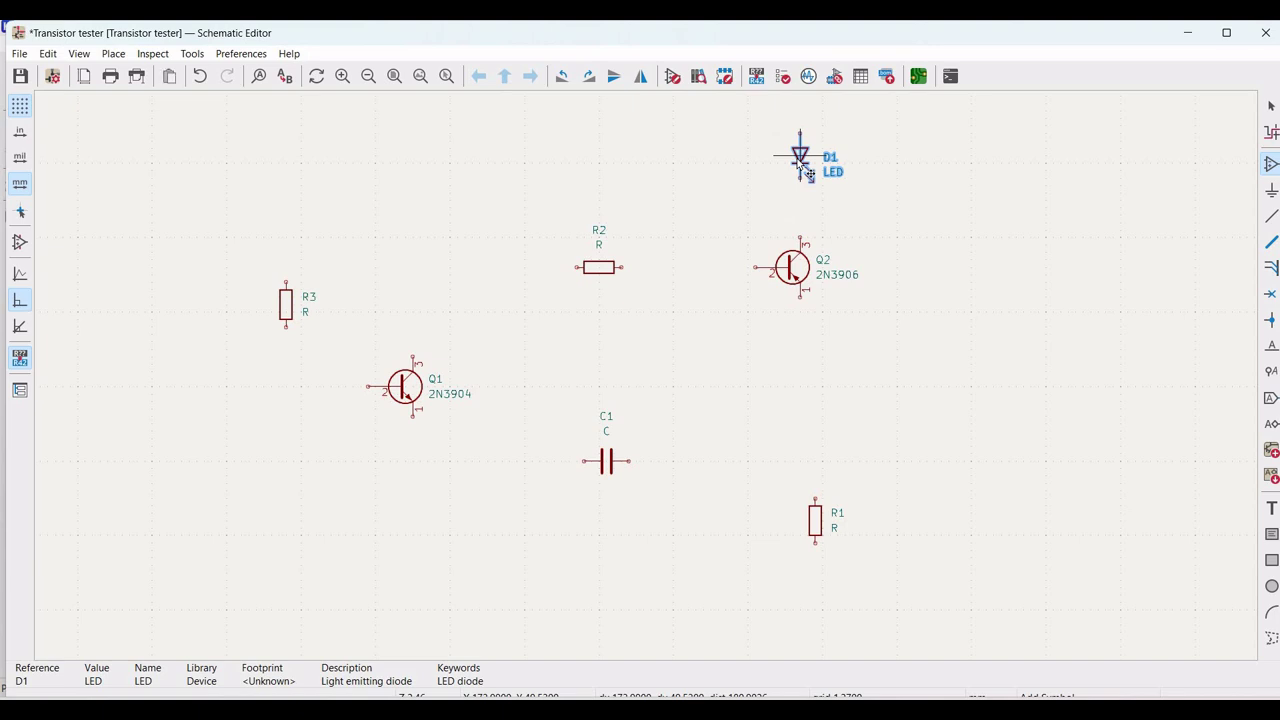
click(806, 171)
Step: Add a BSOURCE symbol from the Simulation_SPICE library below and to the right of the 2N3906 transistor
click(334, 217)
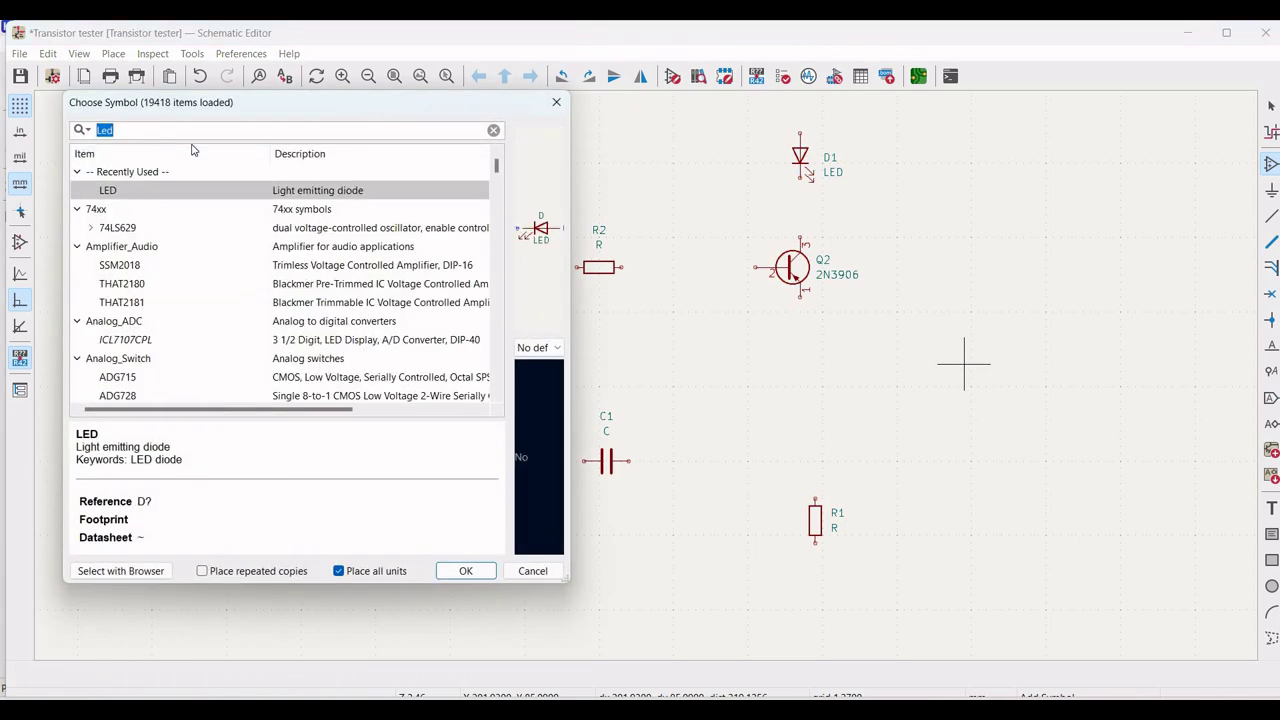
text(spice)
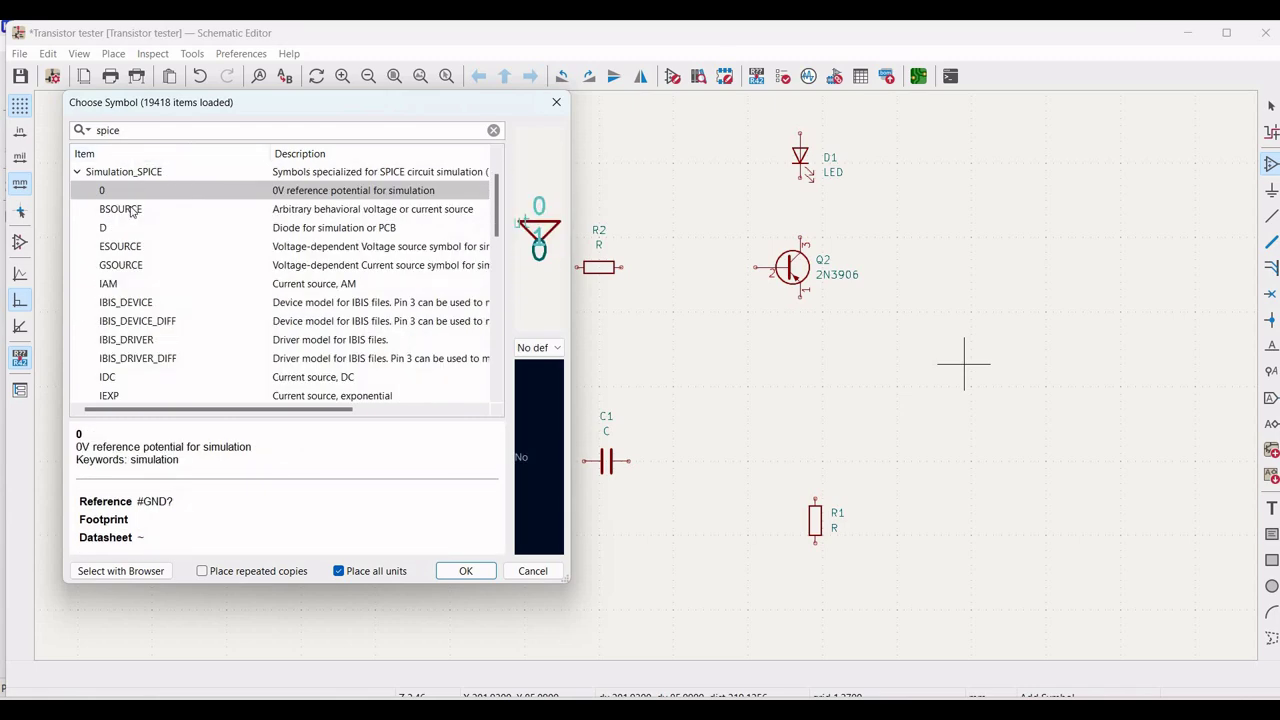
click(131, 210)
click(462, 571)
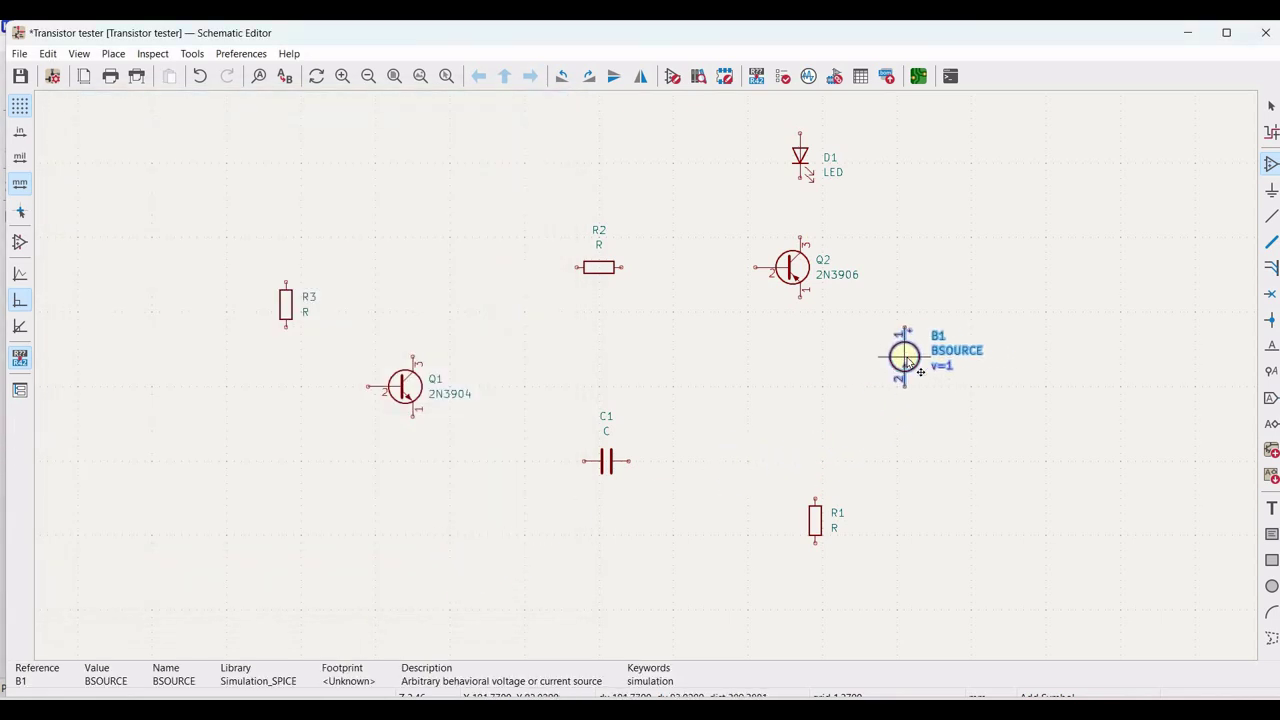
click(911, 360)
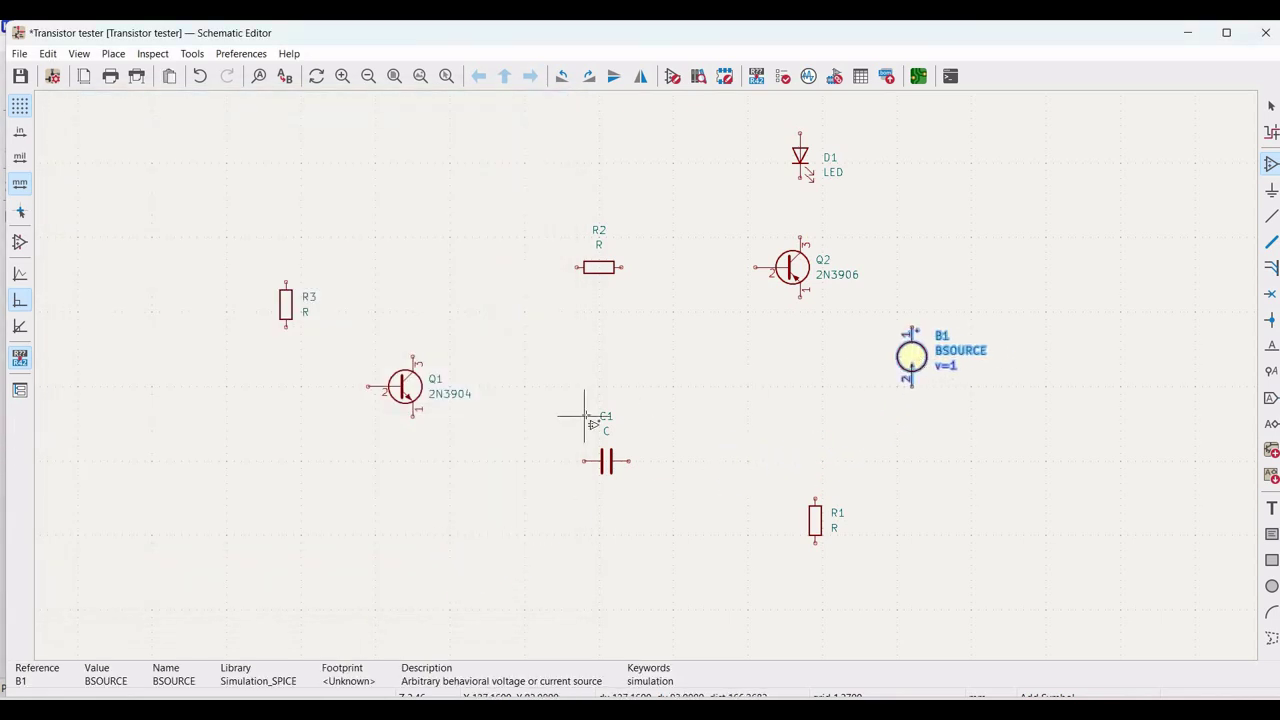
key(Escape)
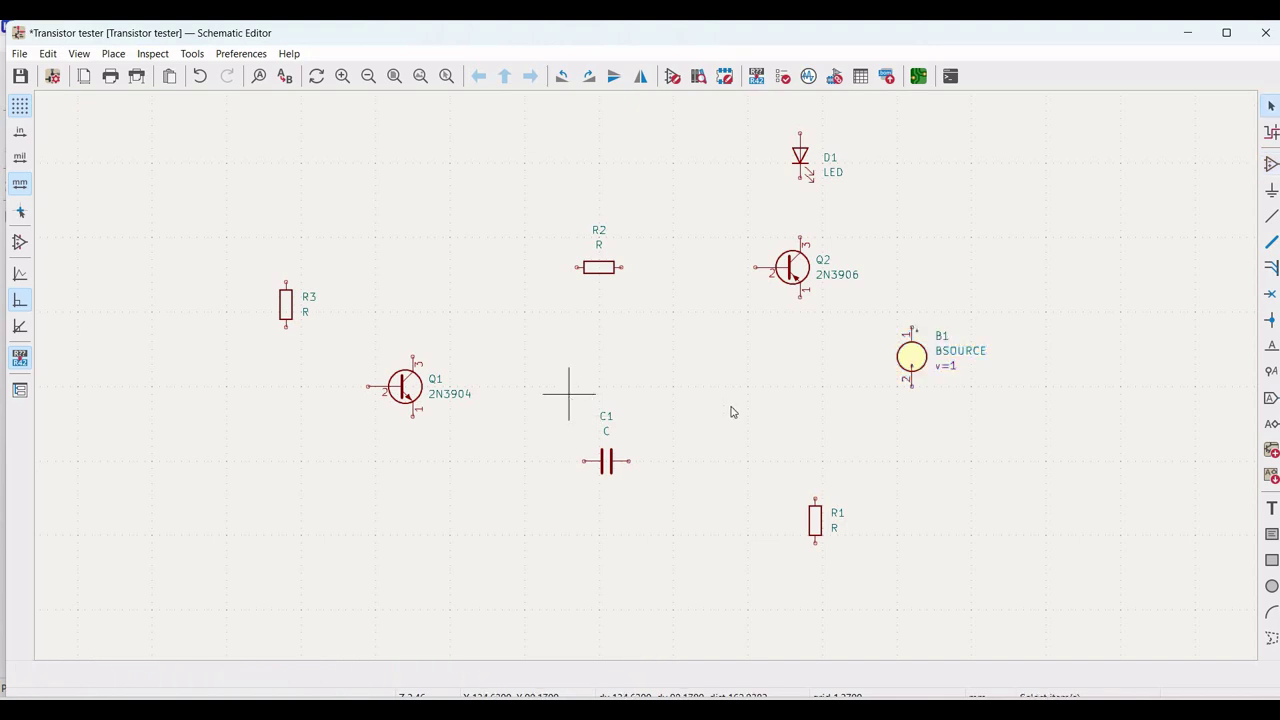
Step: Change the BSOURCE simulation model to a DC voltage source with a DC value of 5 V
right_click(914, 360)
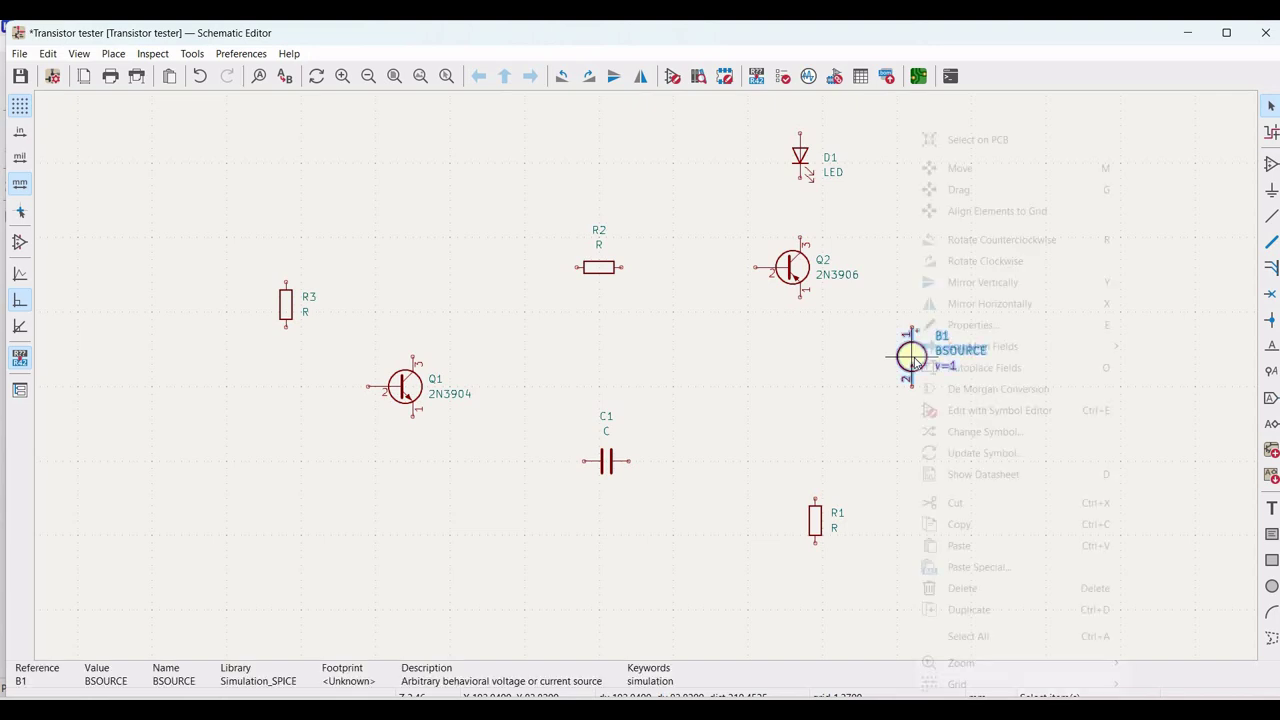
click(973, 325)
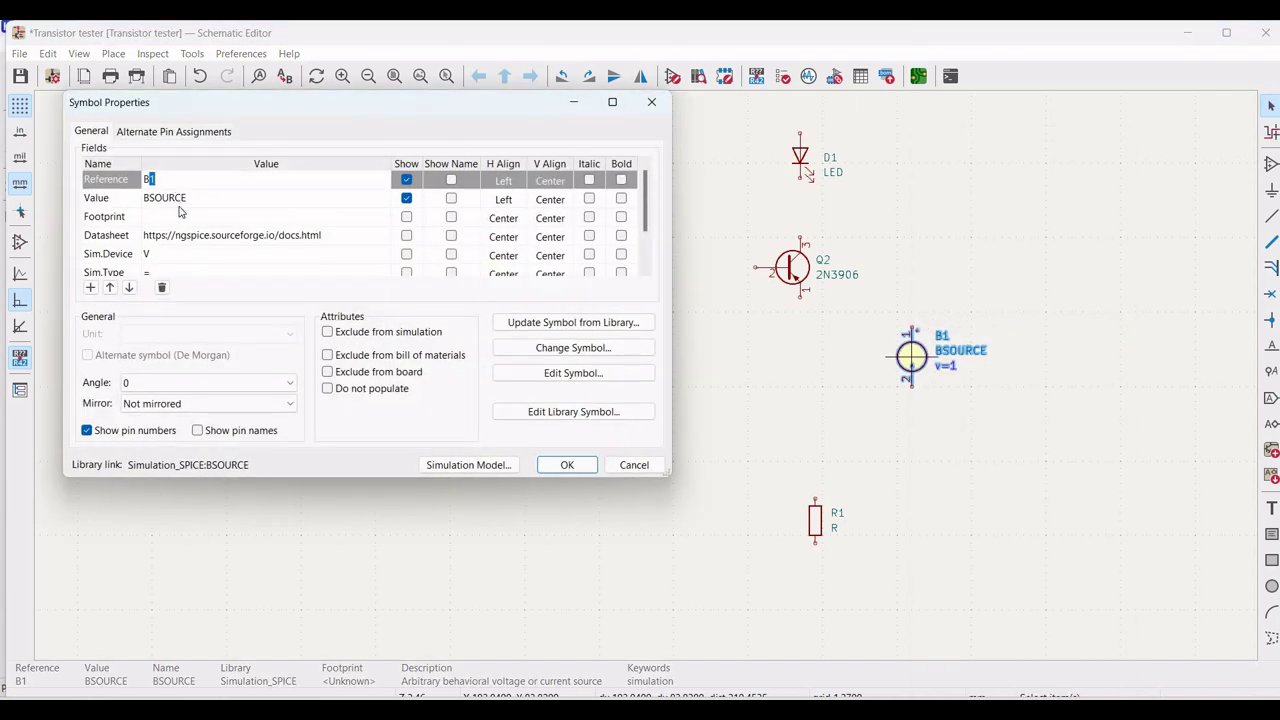
click(468, 465)
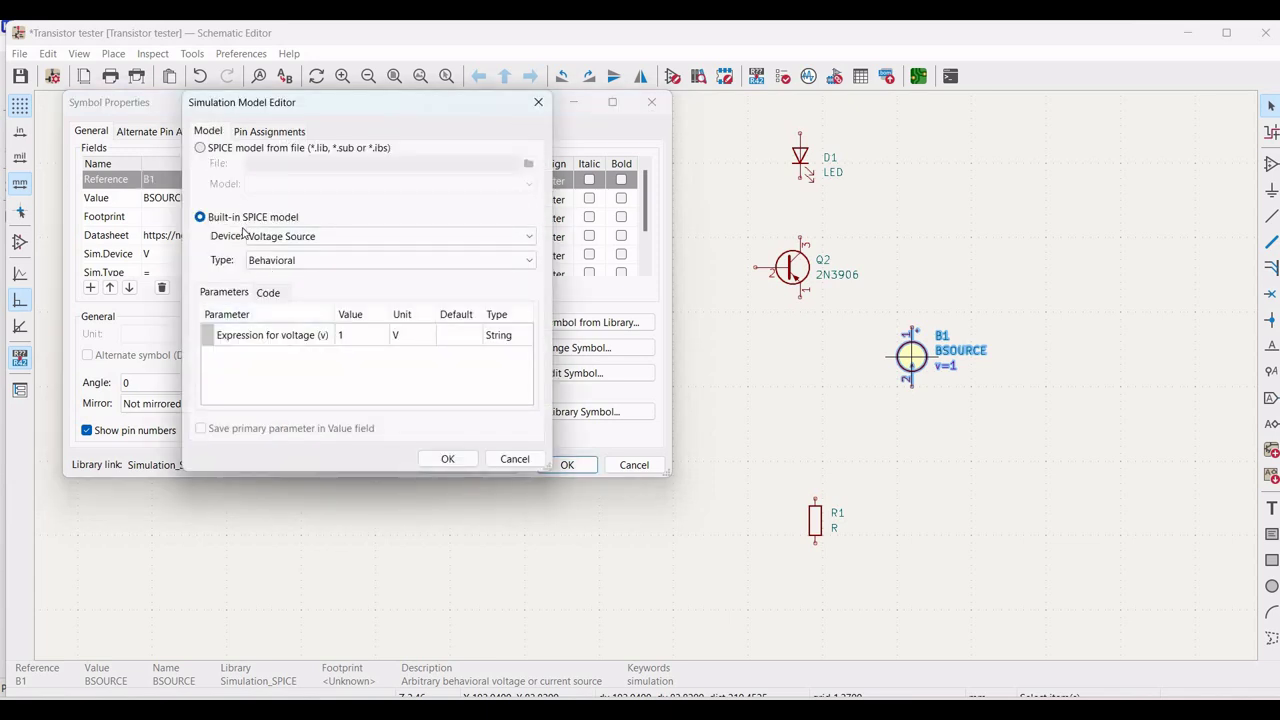
click(290, 261)
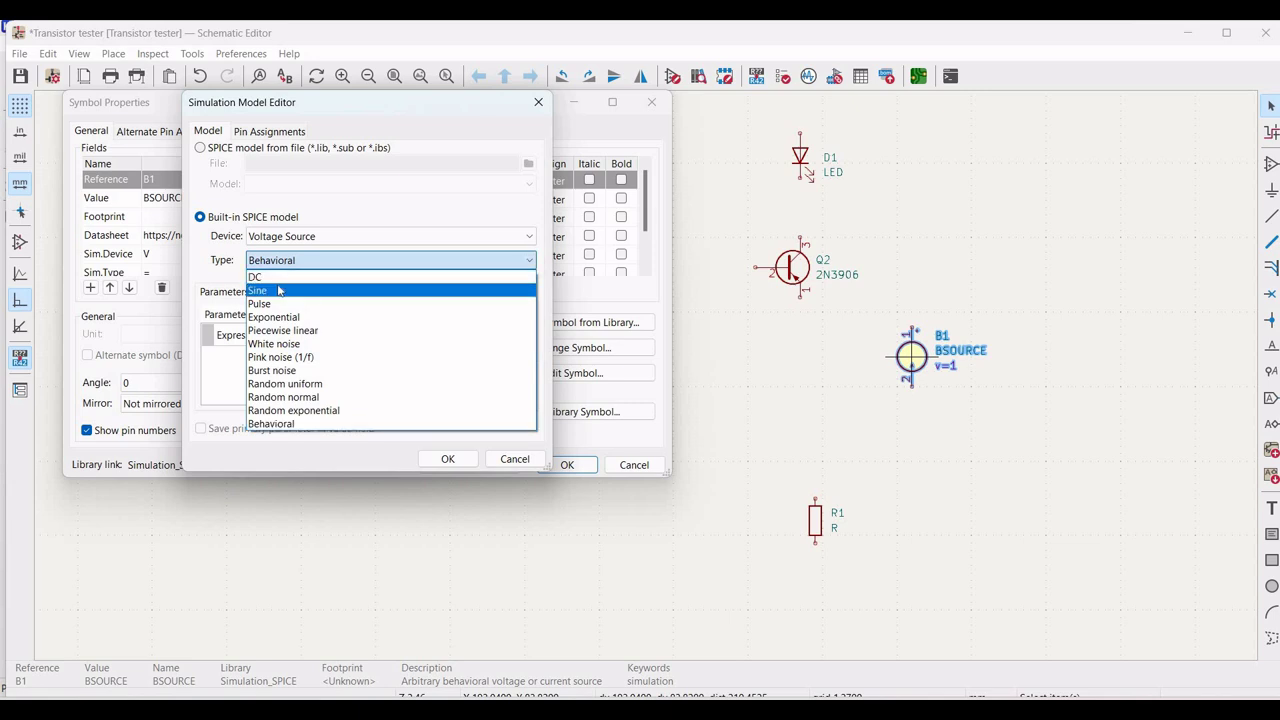
click(268, 279)
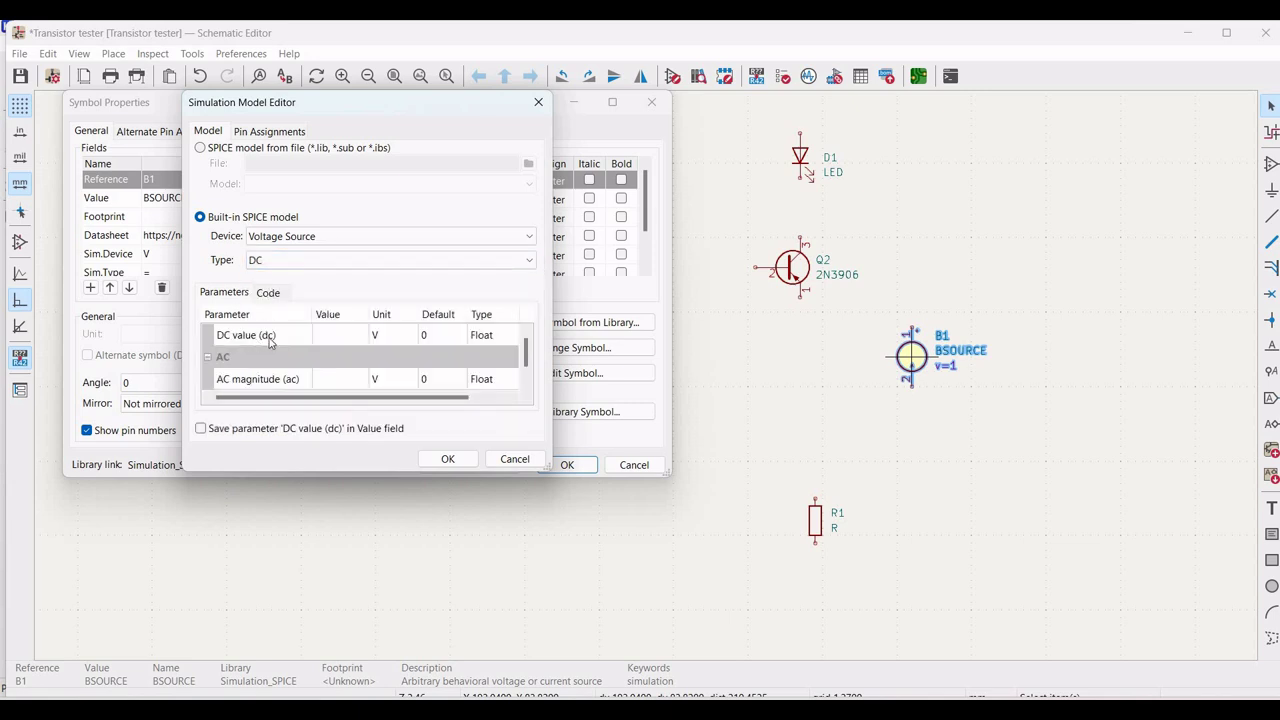
click(338, 339)
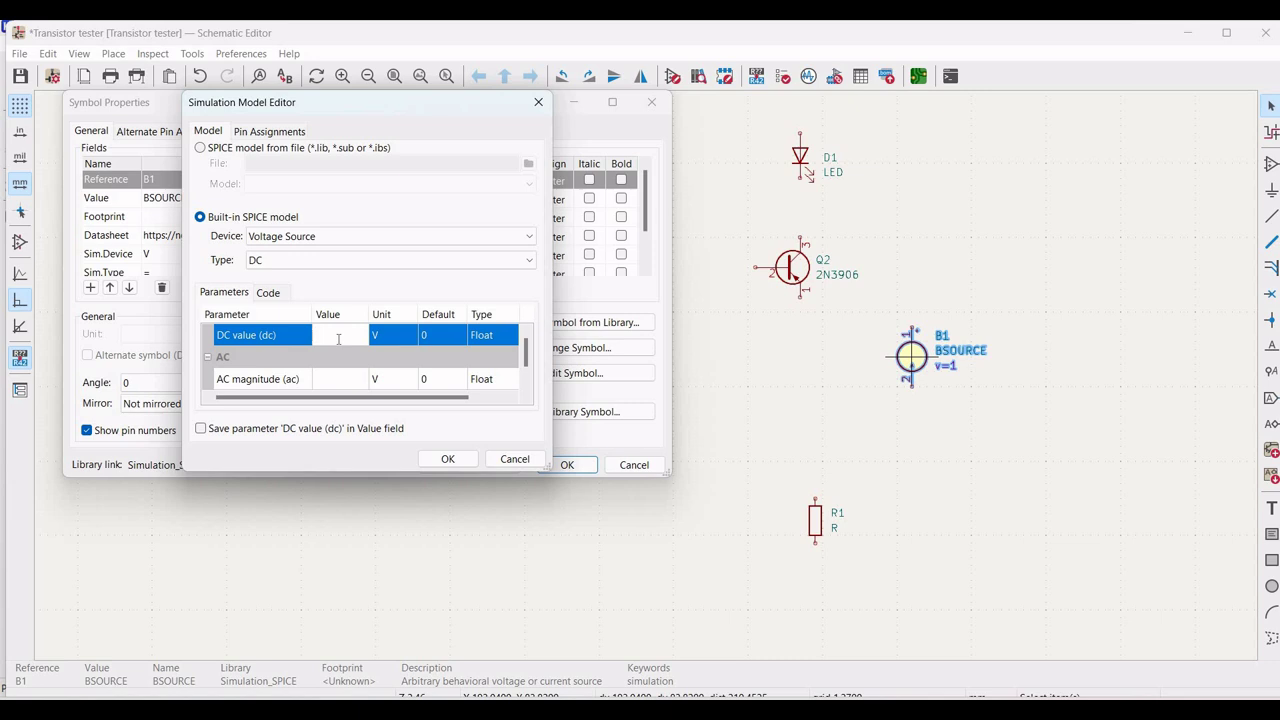
text(5)
click(441, 459)
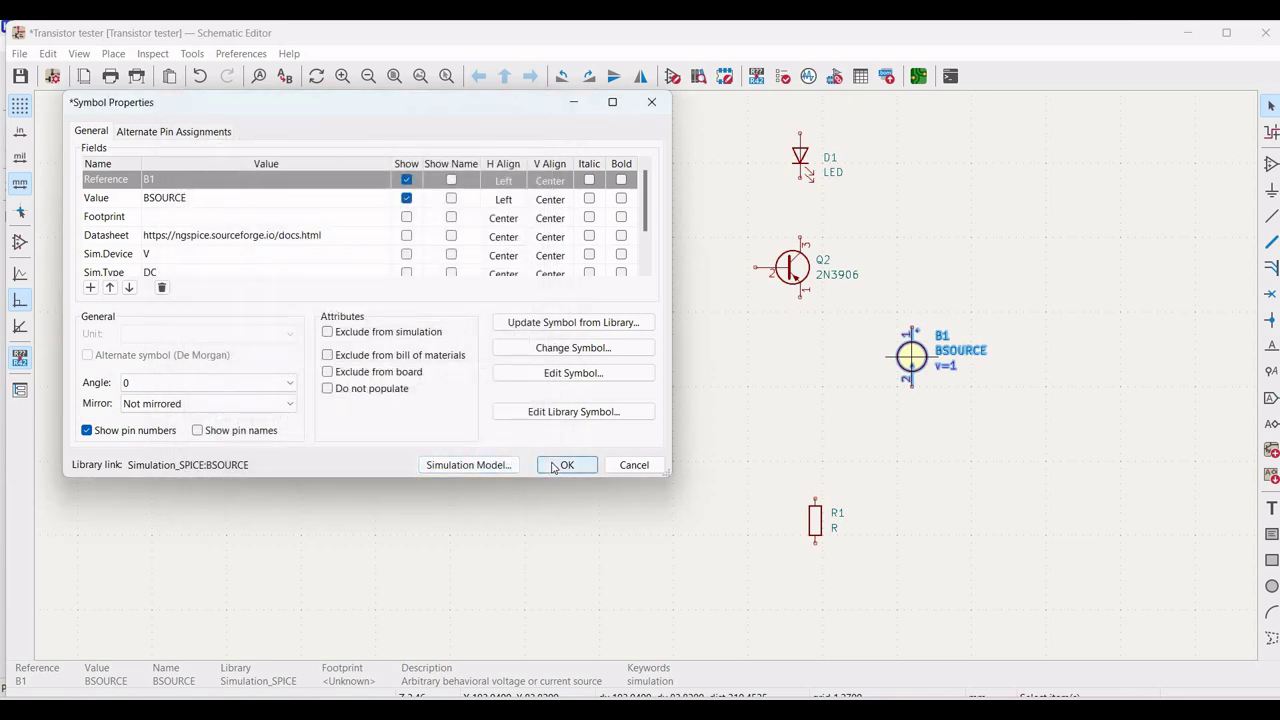
click(553, 465)
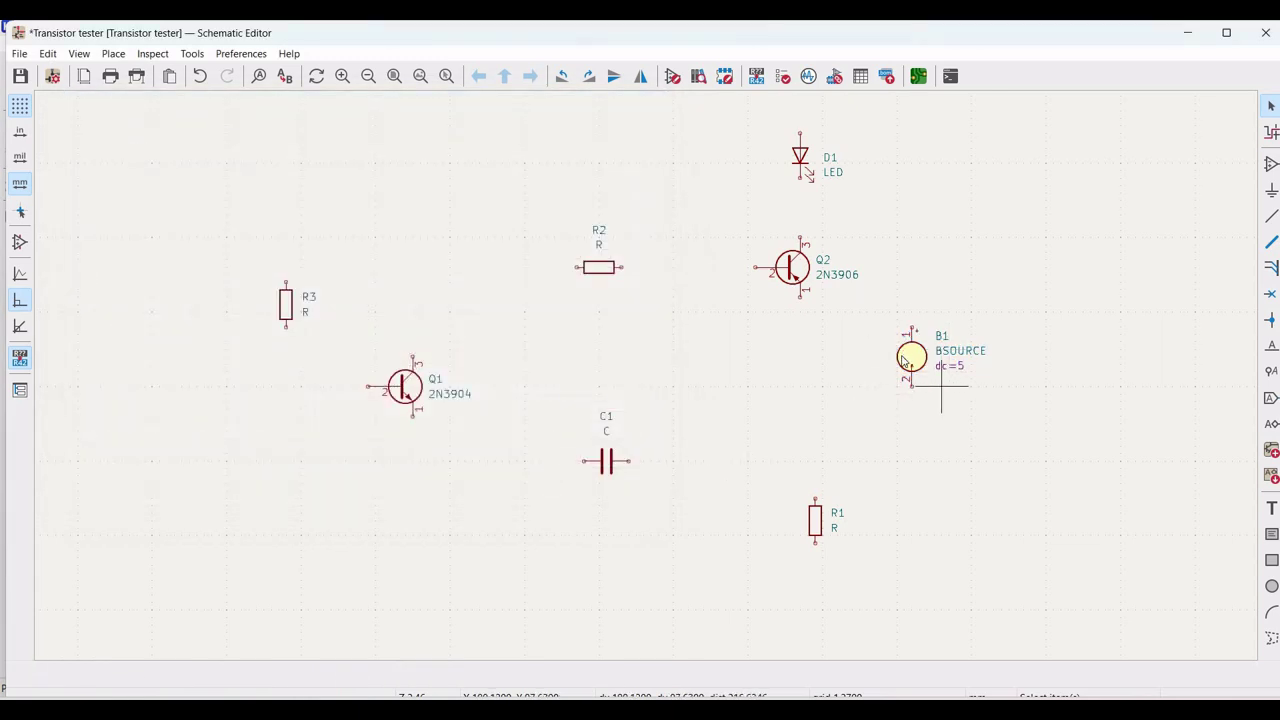
Step: Set the value of resistor R1 to 22
right_click(818, 524)
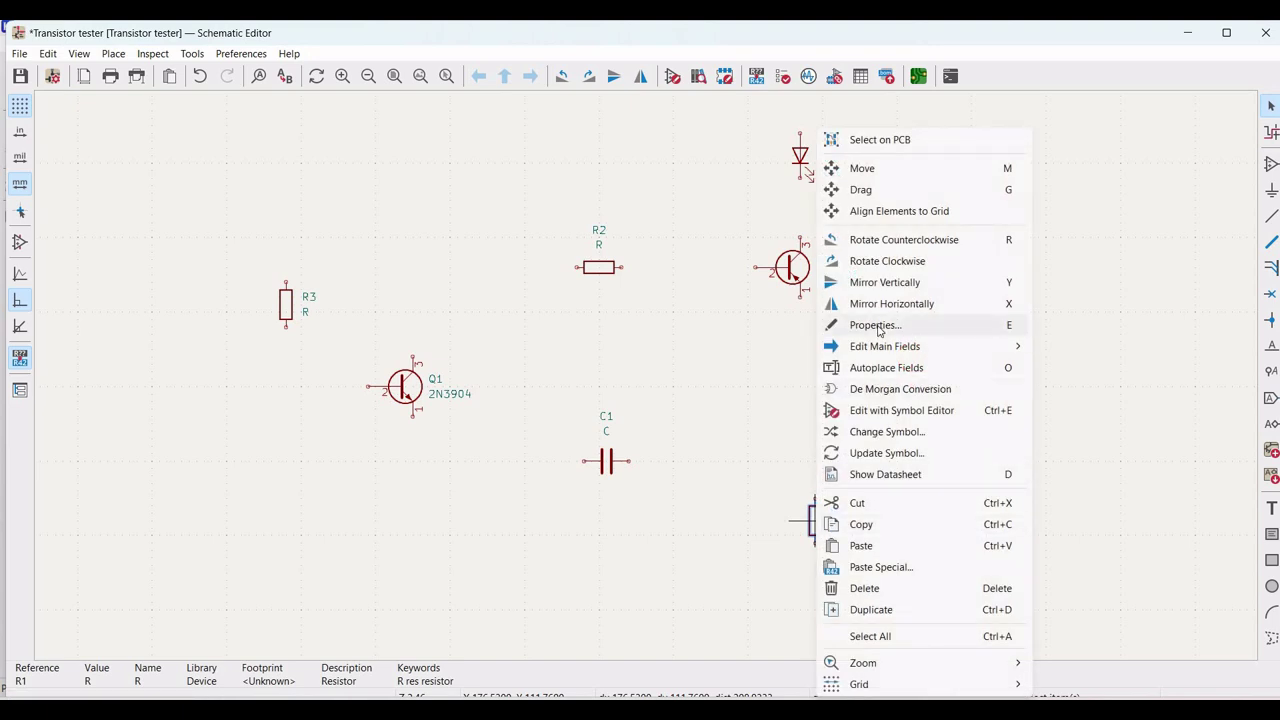
click(876, 325)
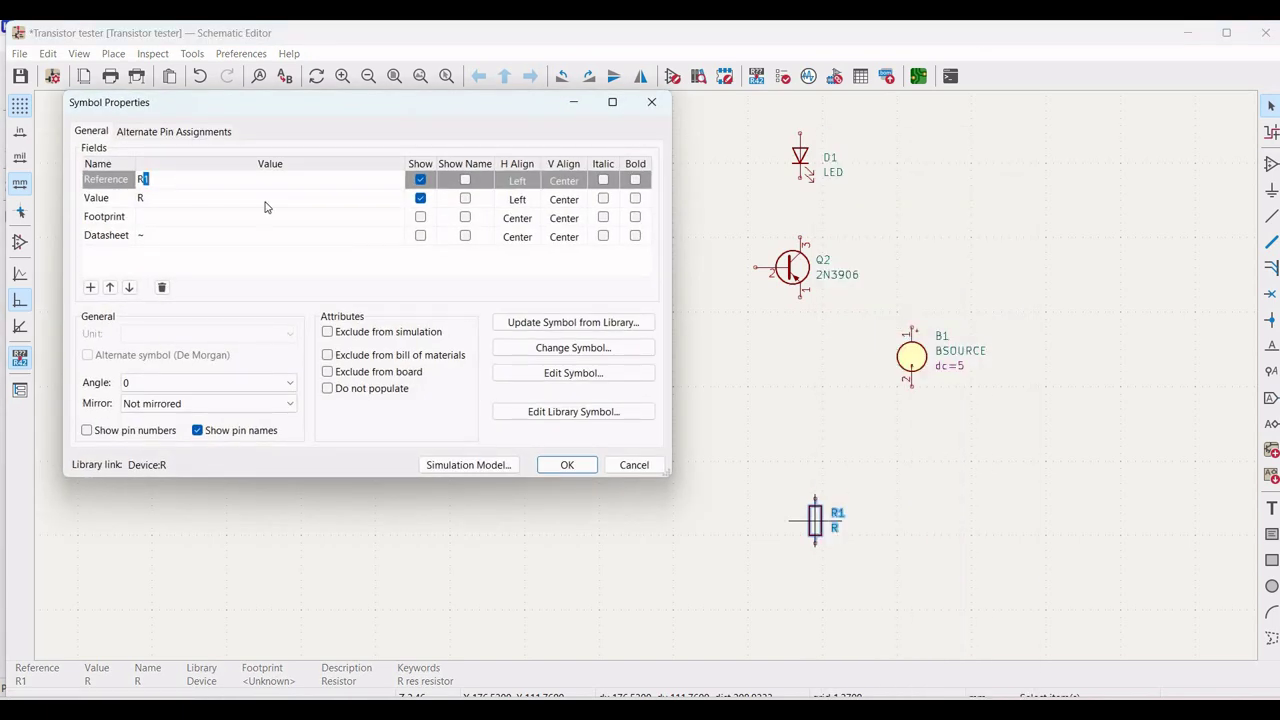
click(254, 201)
text(22)
click(567, 466)
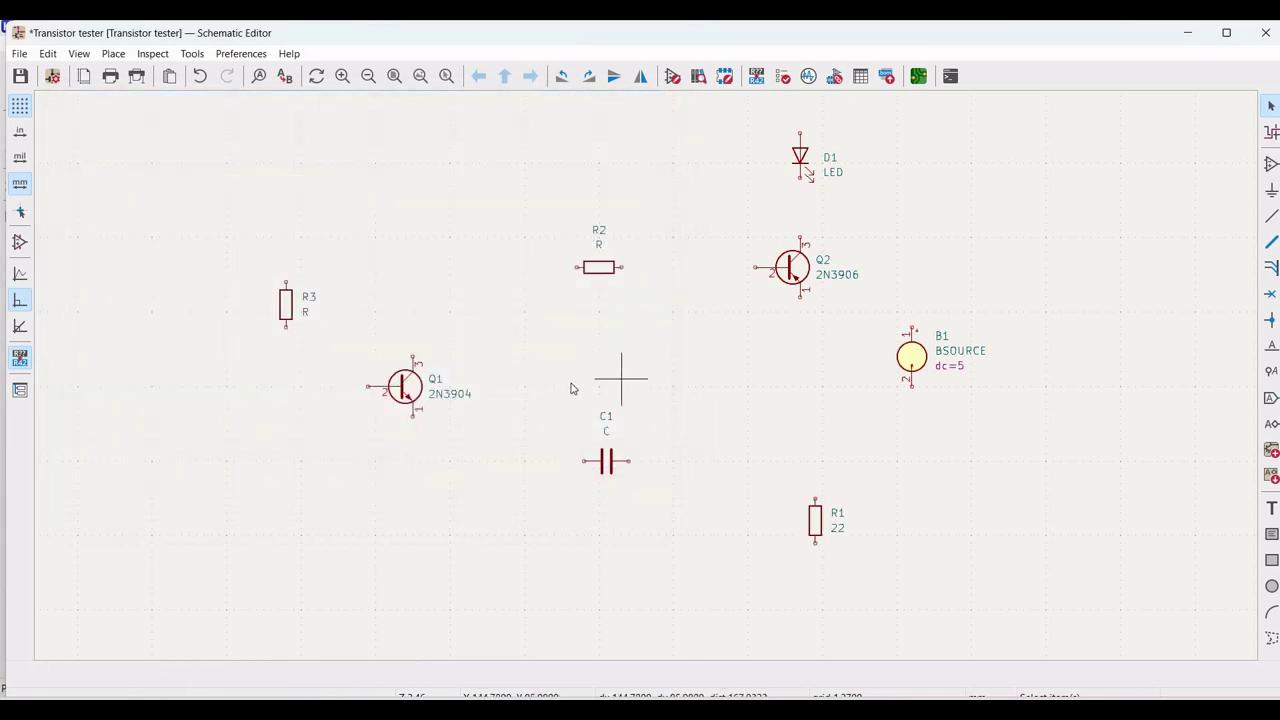
Step: Set the value of the horizontal resistor R2 to 1k
right_click(599, 272)
click(650, 325)
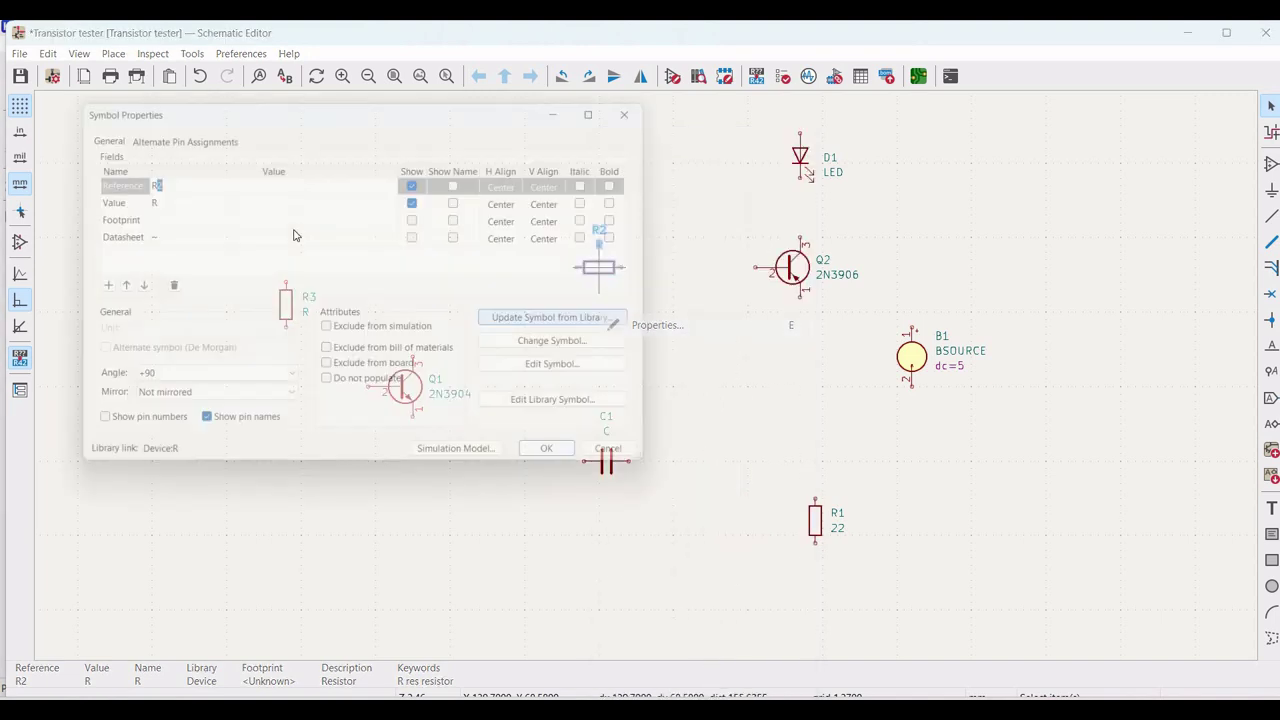
click(158, 200)
text(1k)
click(580, 462)
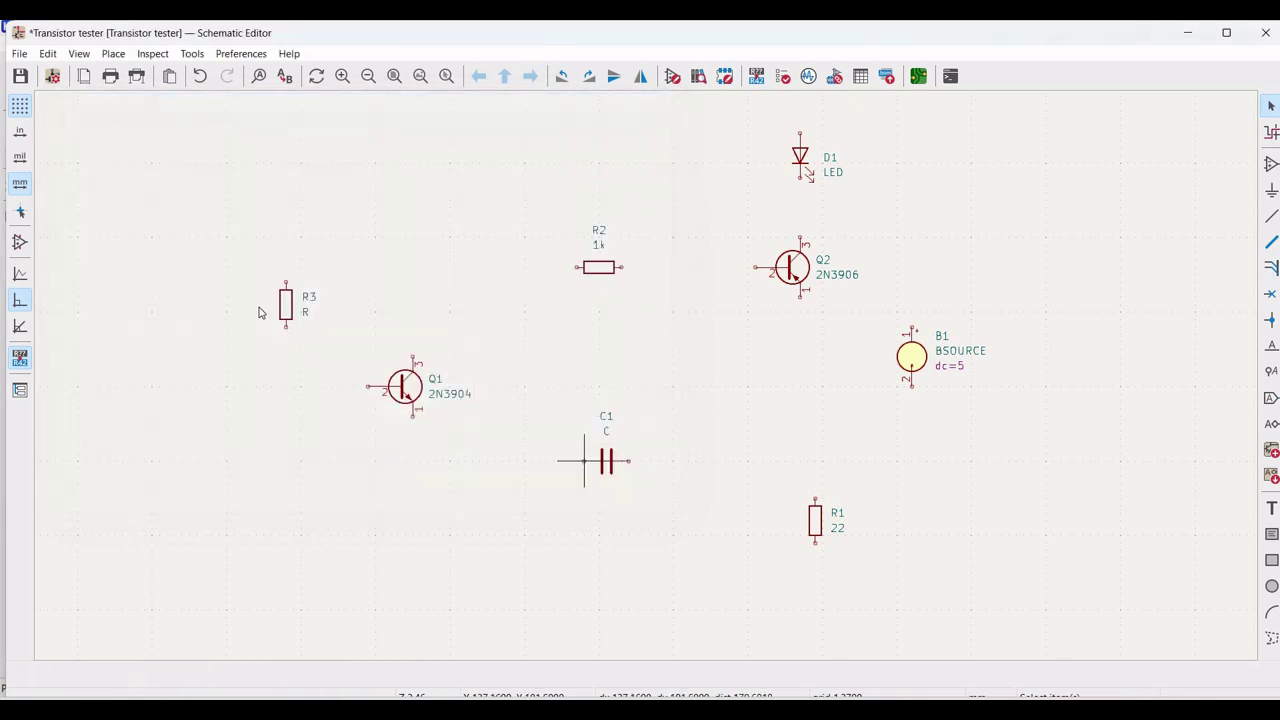
Step: Set the value of resistor R3 to 330k
right_click(287, 310)
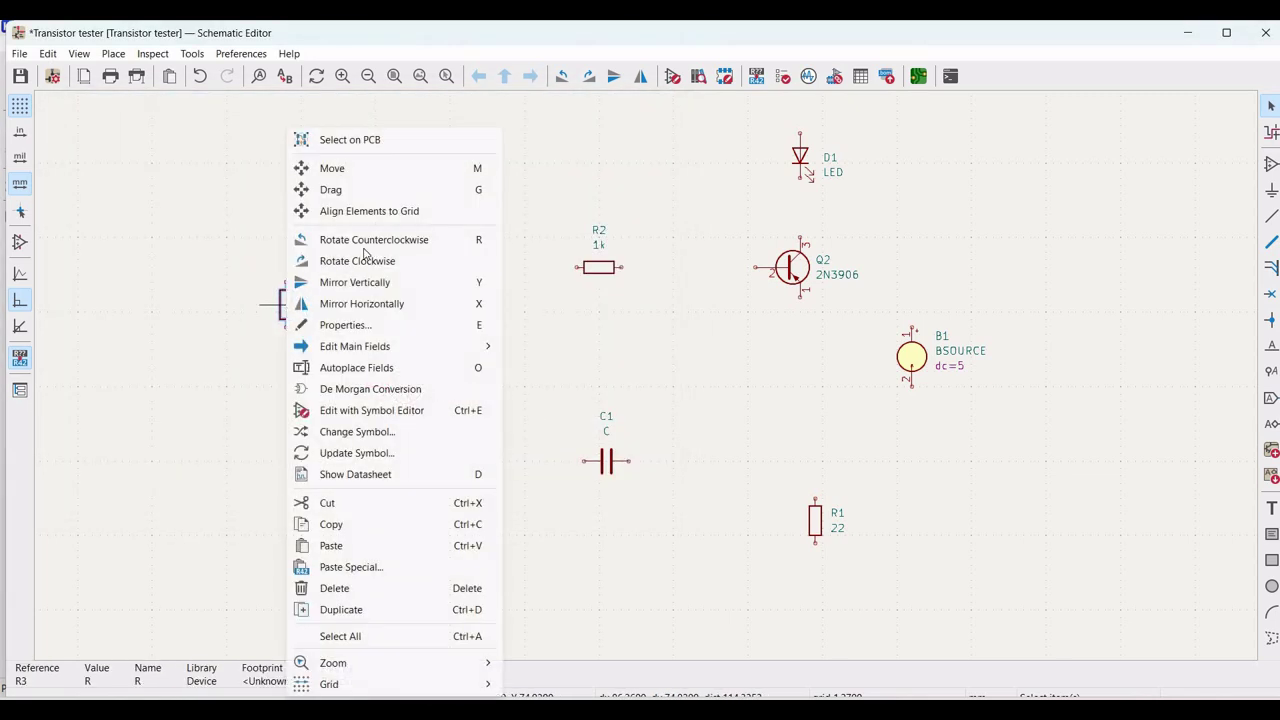
click(367, 325)
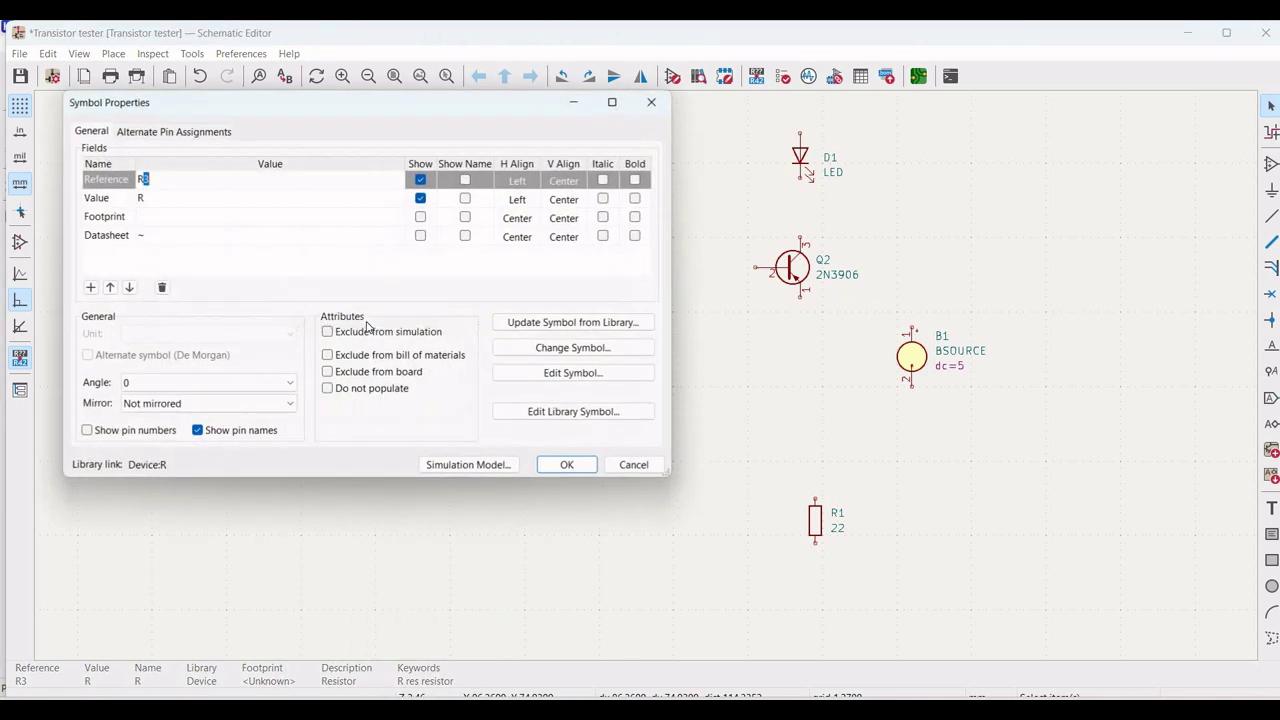
click(233, 206)
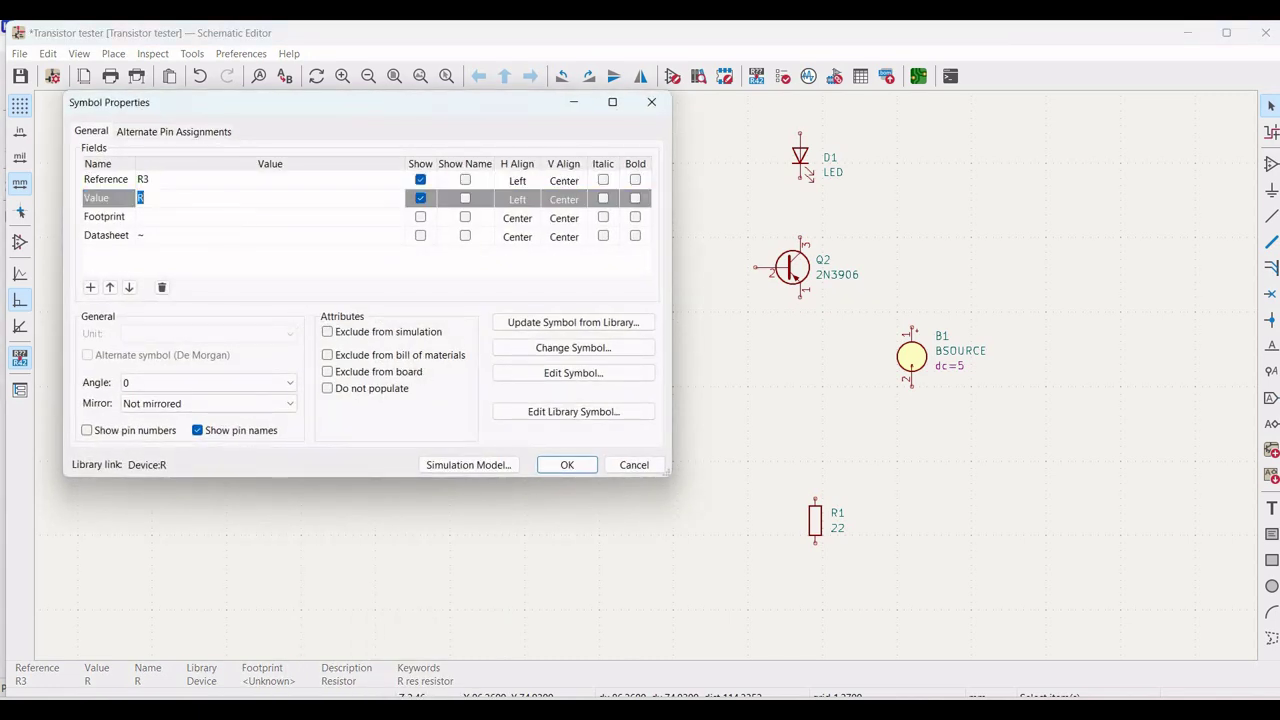
text(330k)
click(564, 467)
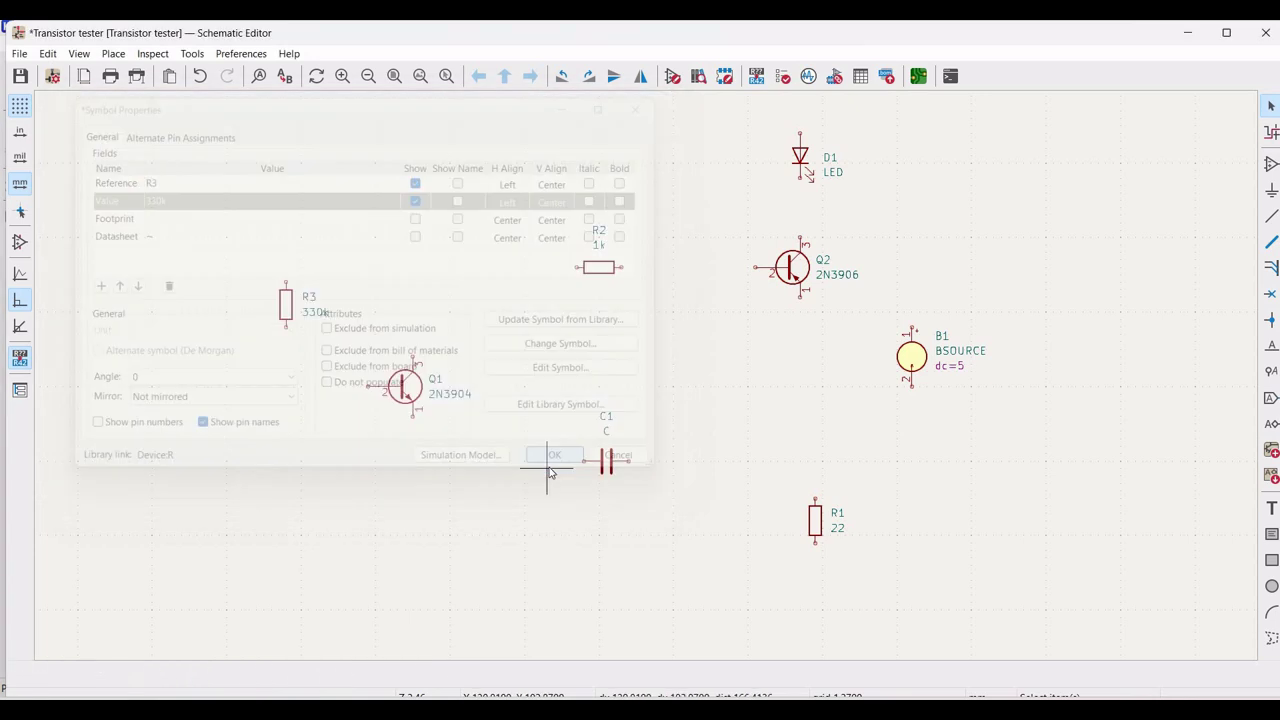
Step: Set the value of capacitor C1 to 10u
right_click(607, 461)
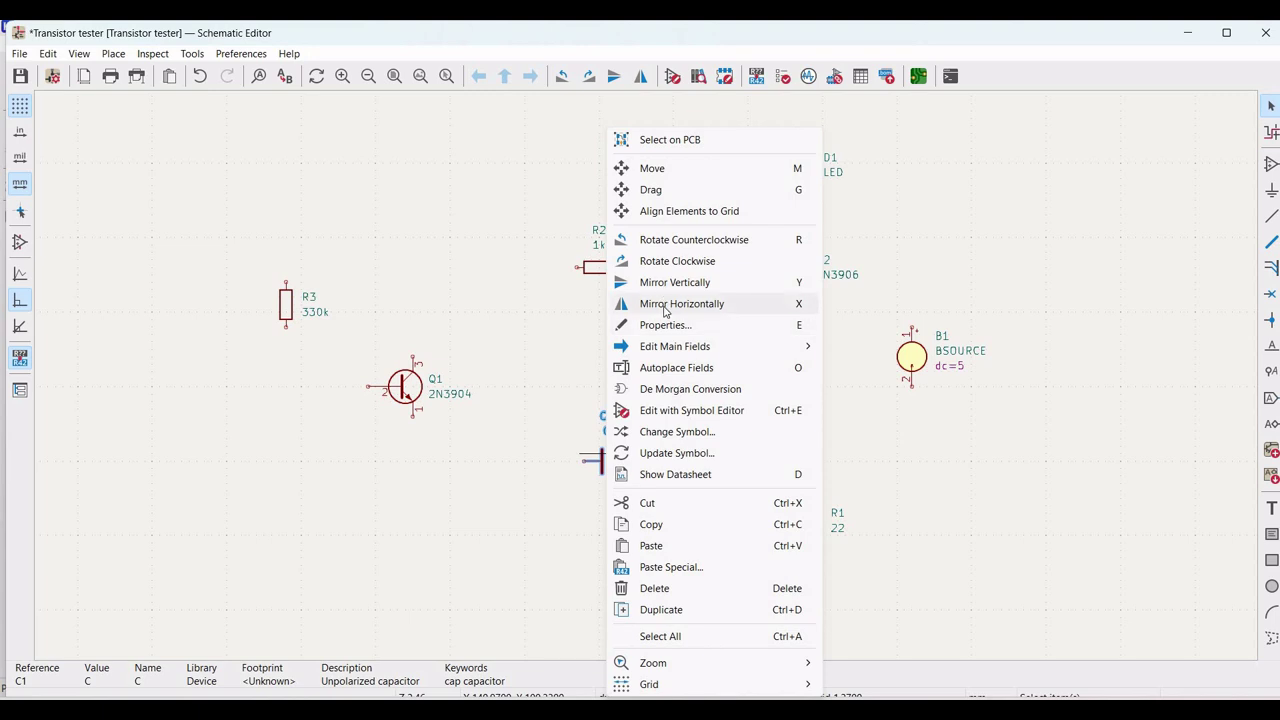
click(660, 324)
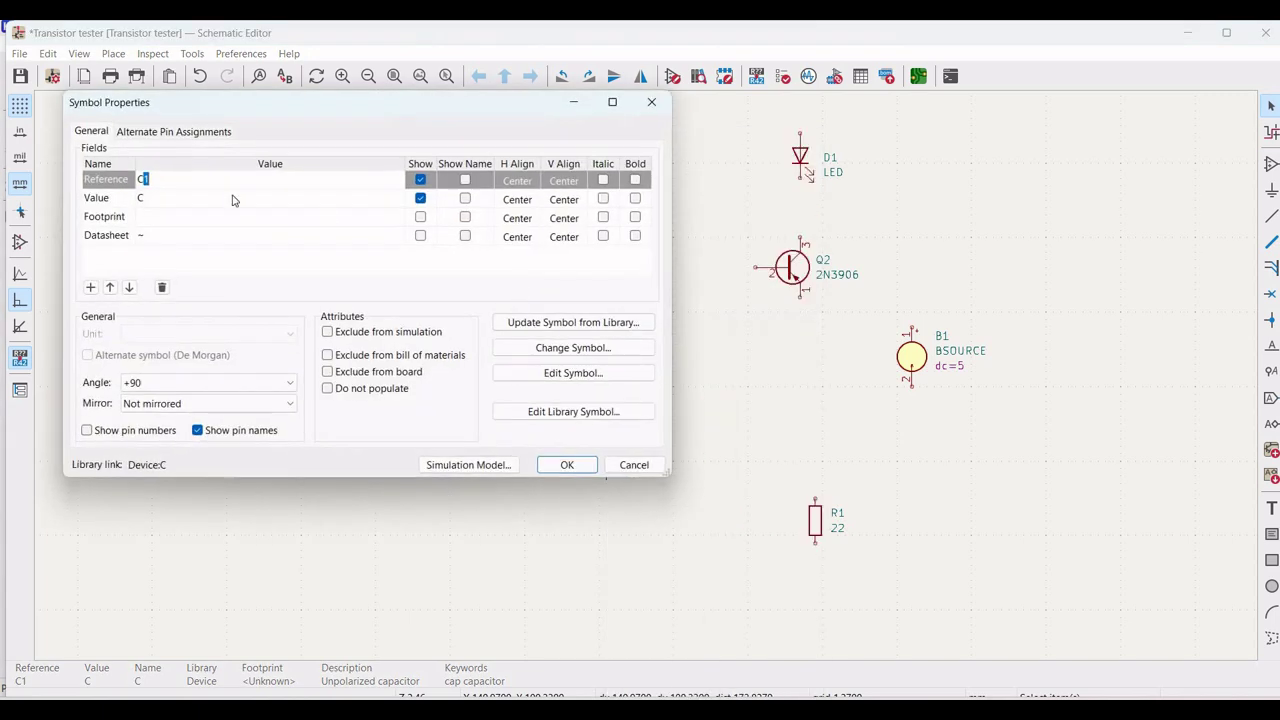
click(160, 200)
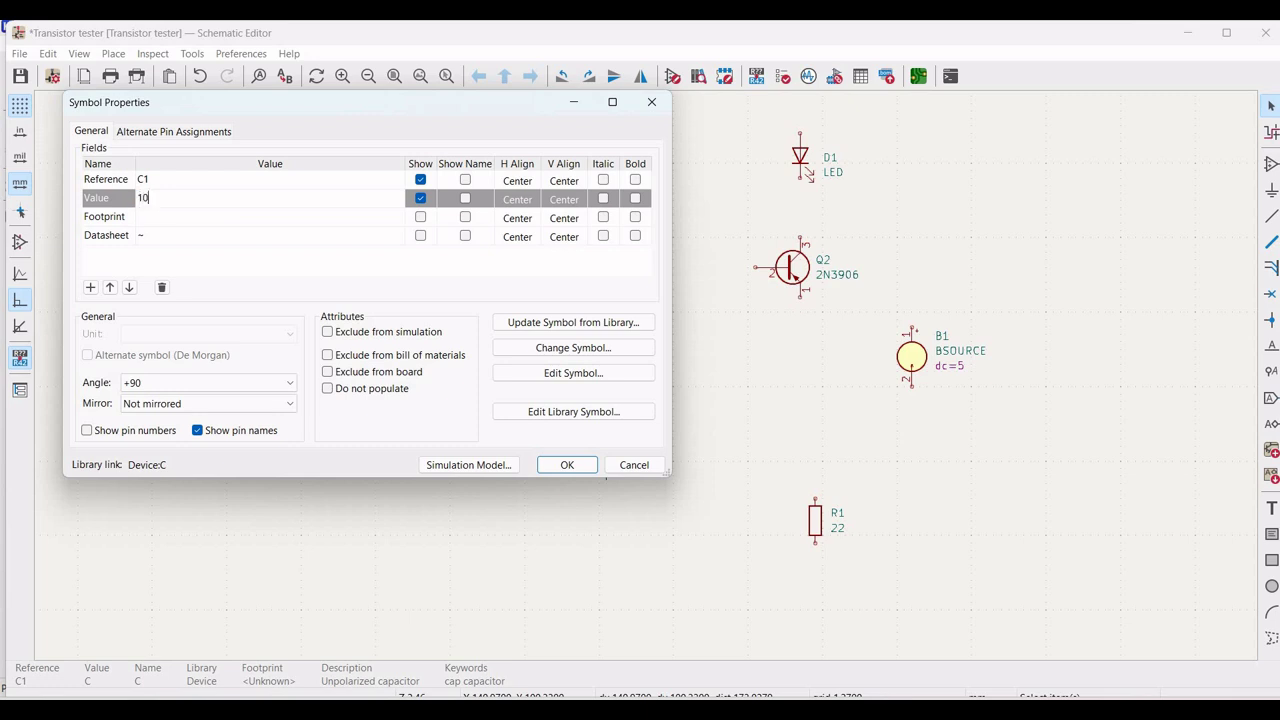
text(10u)
click(565, 465)
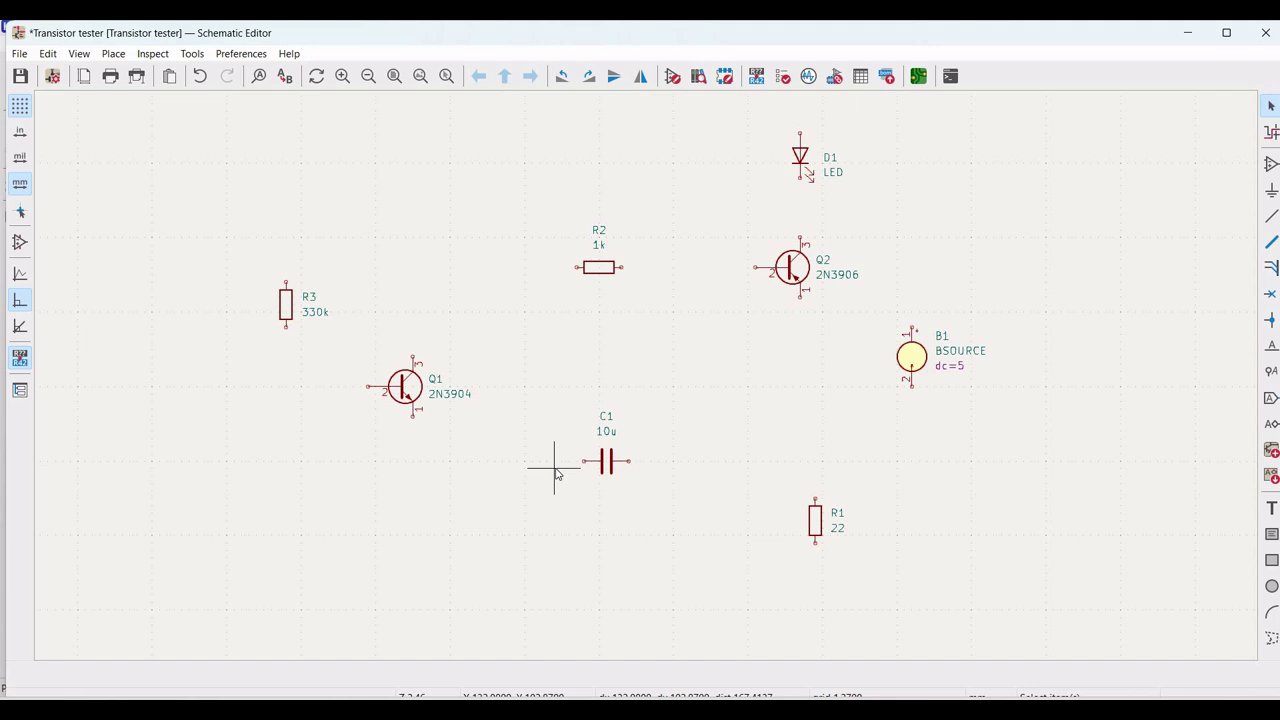
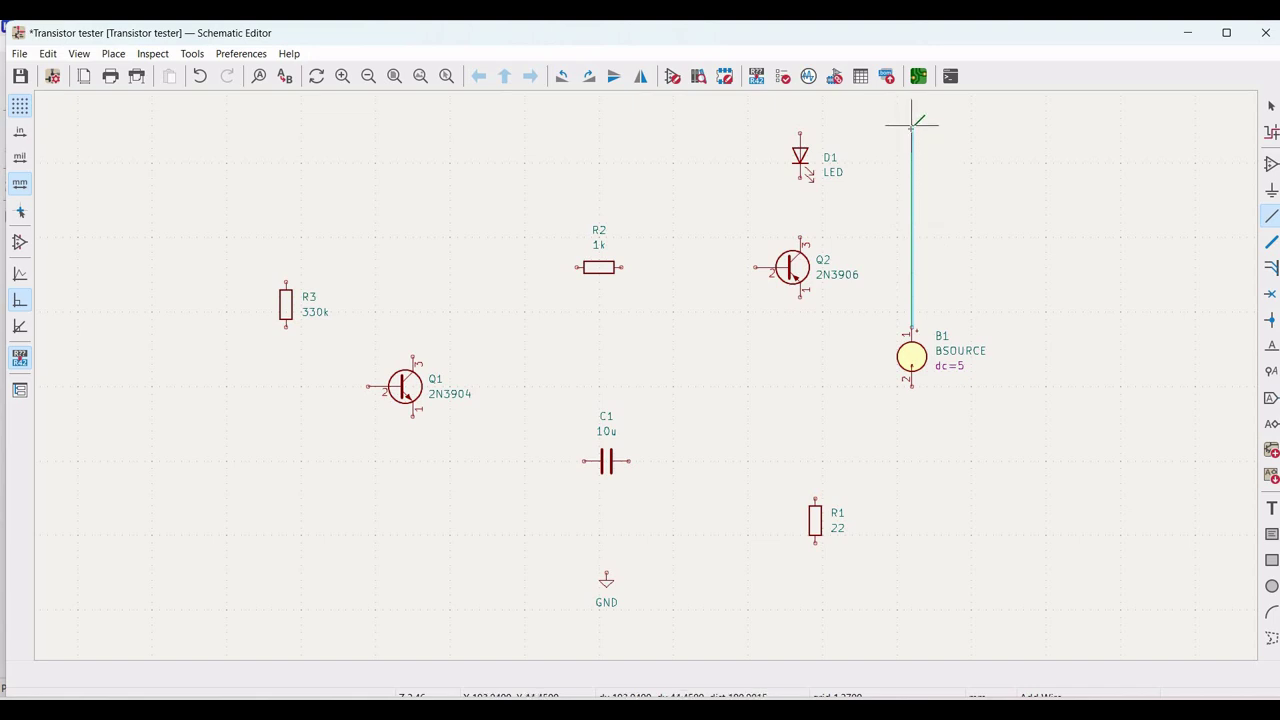
Step: Wire the positive pin of source B1 to the anode of LED D1, and D1's cathode to pin 3 of Q2
click(800, 125)
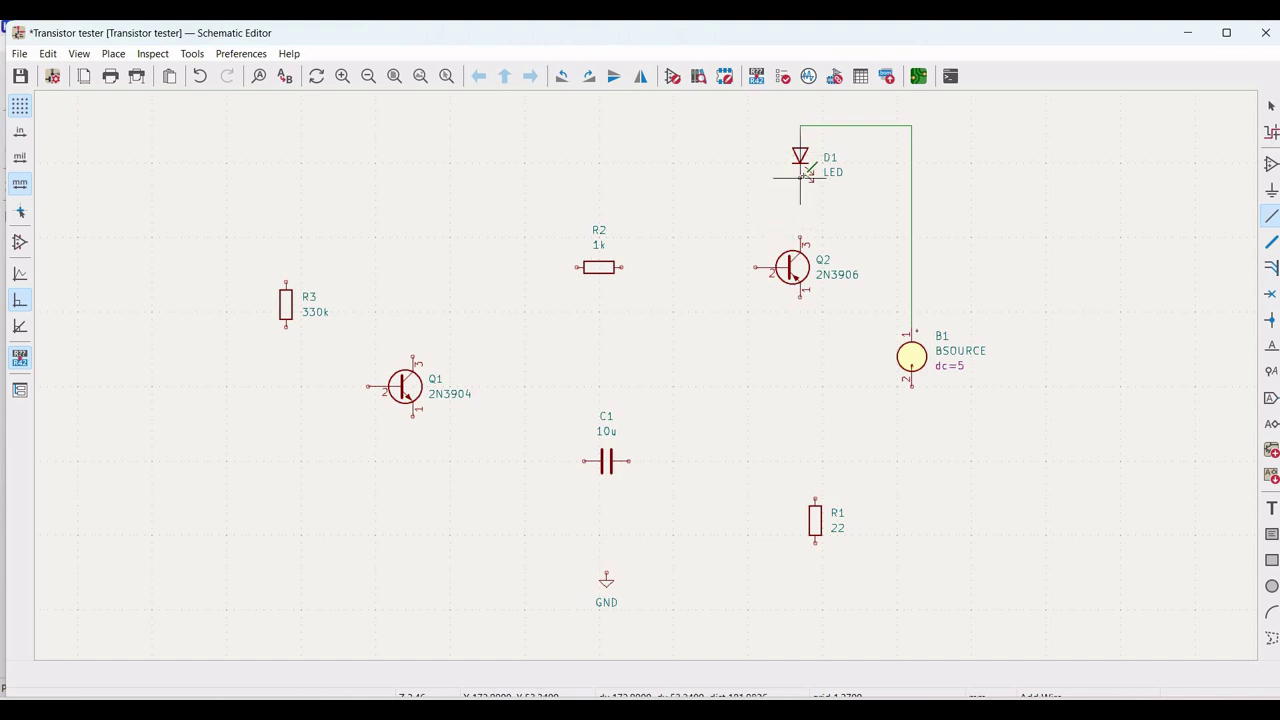
click(800, 180)
click(800, 241)
Step: Wire pin 1 of Q2 to the upper end of R1, and R1's lower end to GND
click(798, 350)
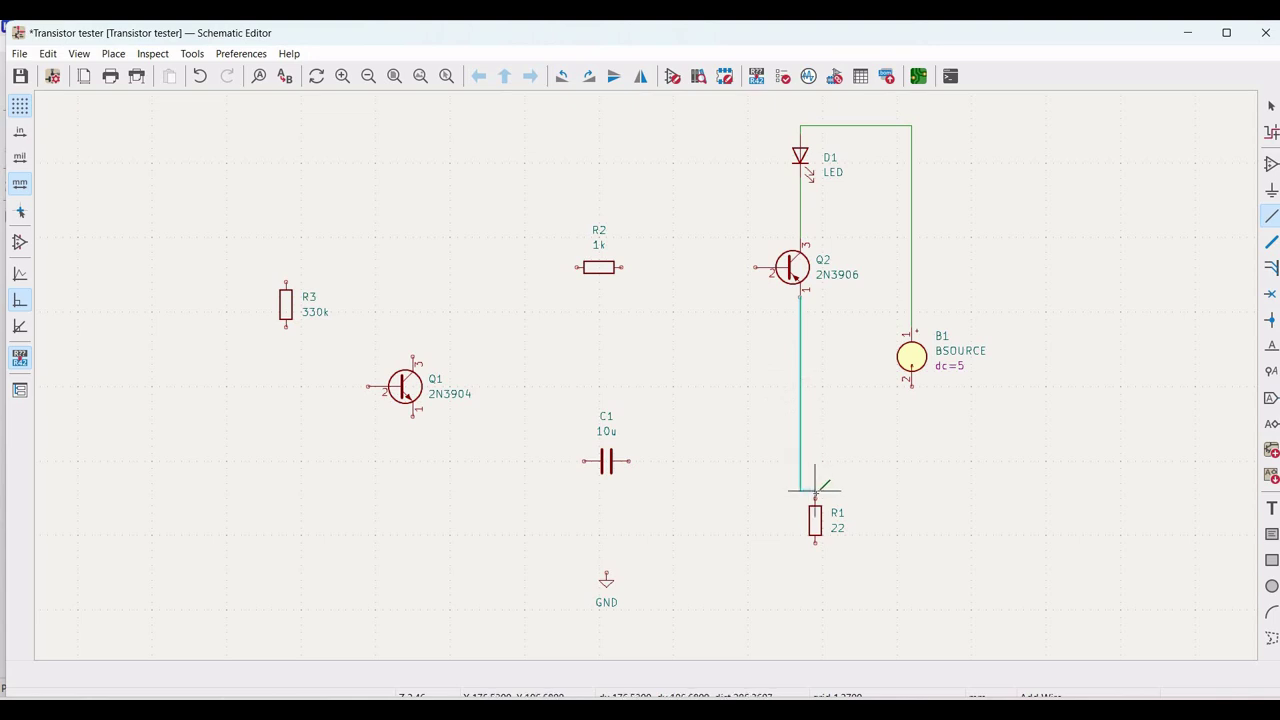
click(815, 497)
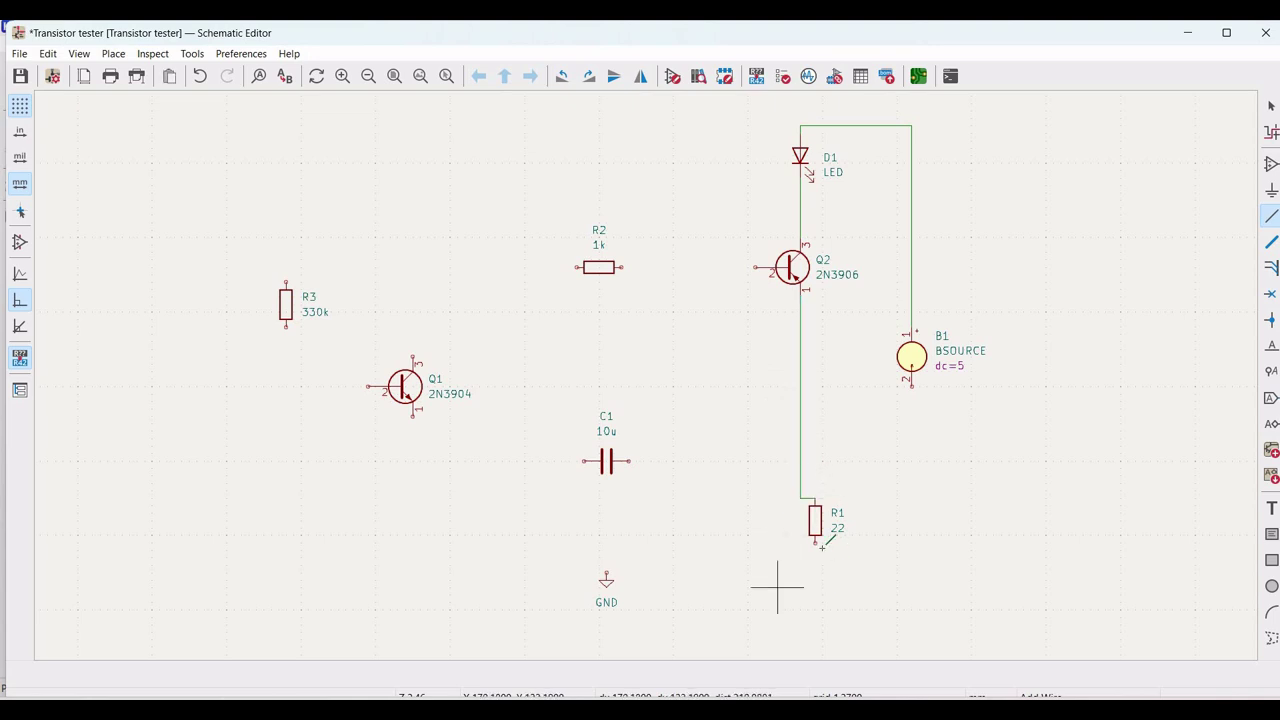
click(815, 541)
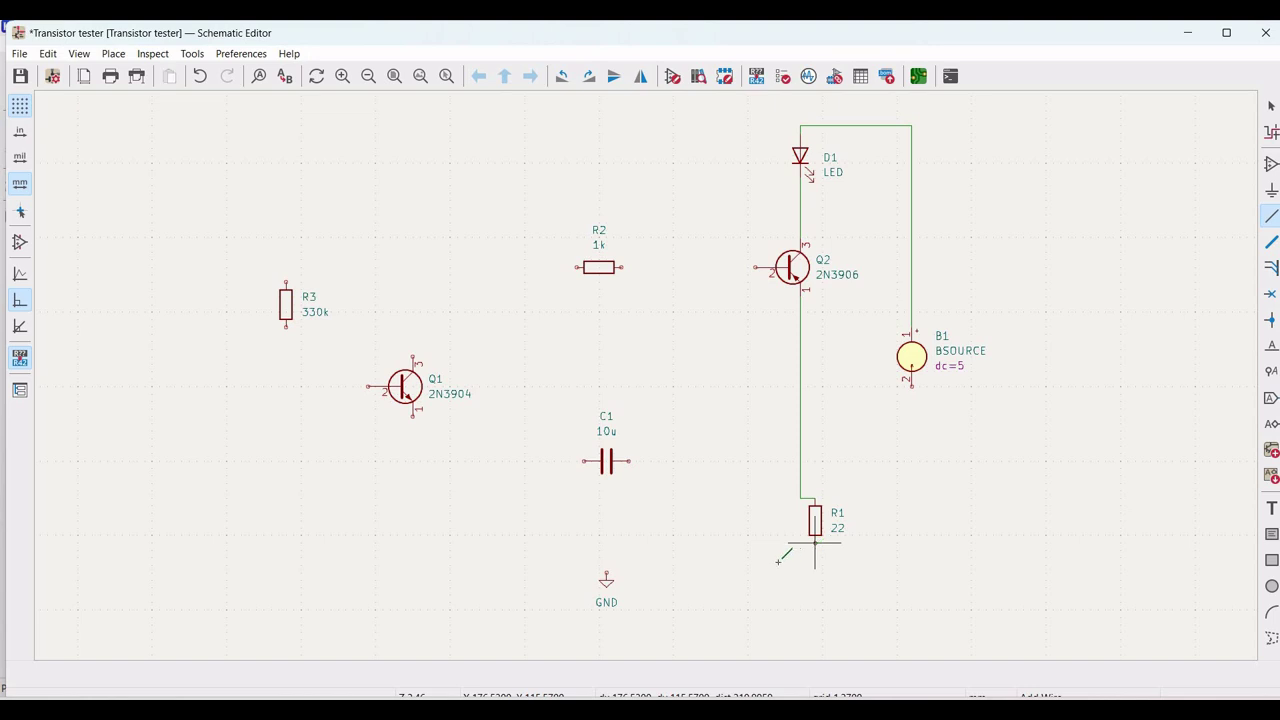
click(605, 573)
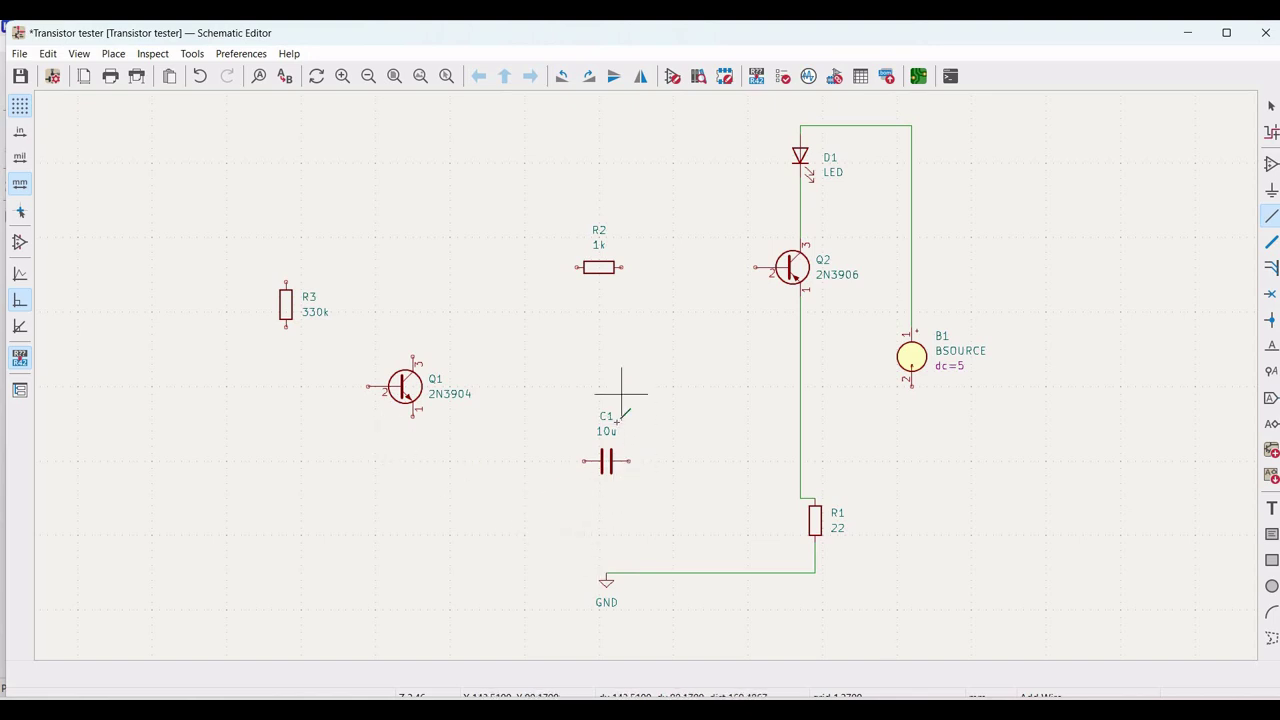
Step: Wire capacitor C1 between the Q2–R1 wire and the lower end of resistor R3
click(629, 460)
click(800, 460)
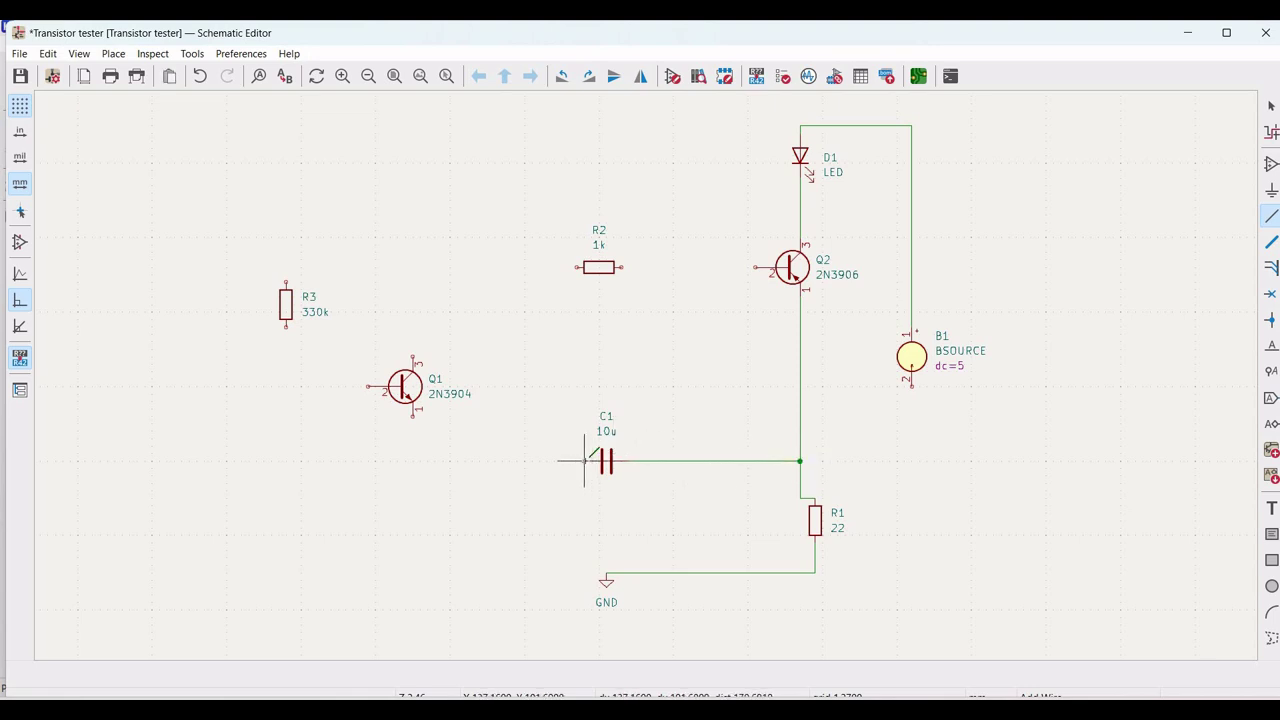
click(585, 460)
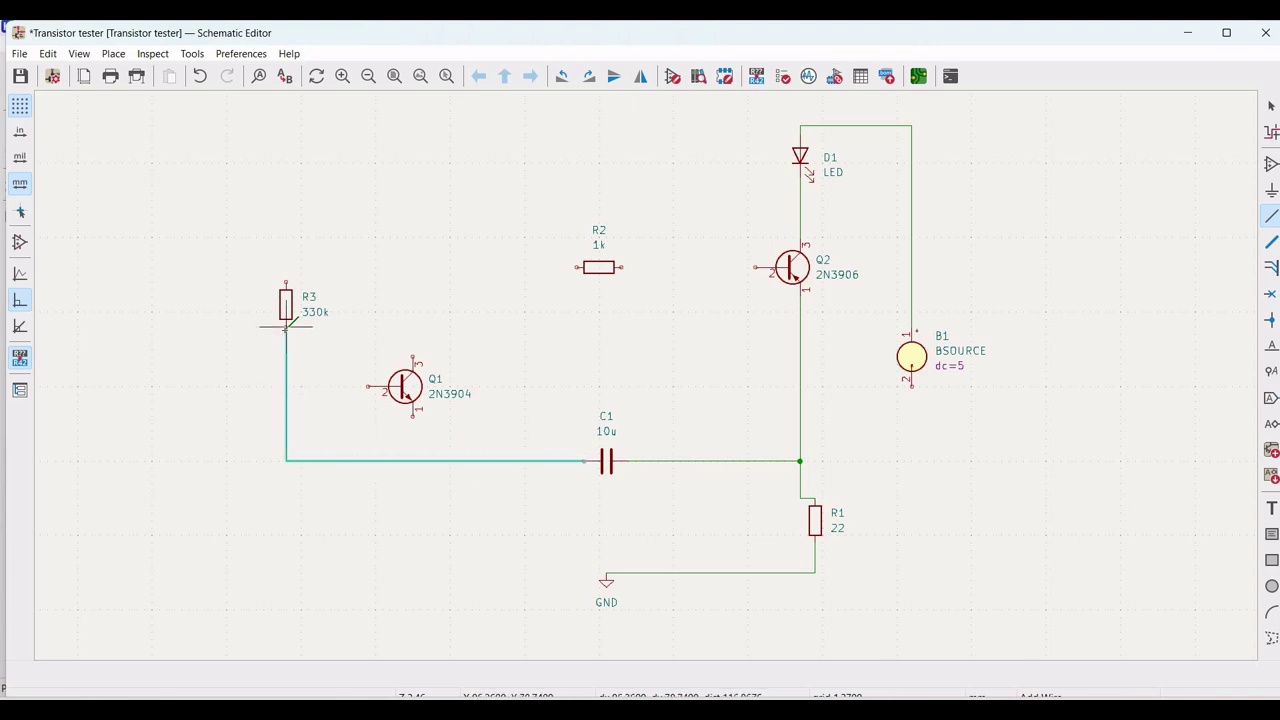
click(286, 326)
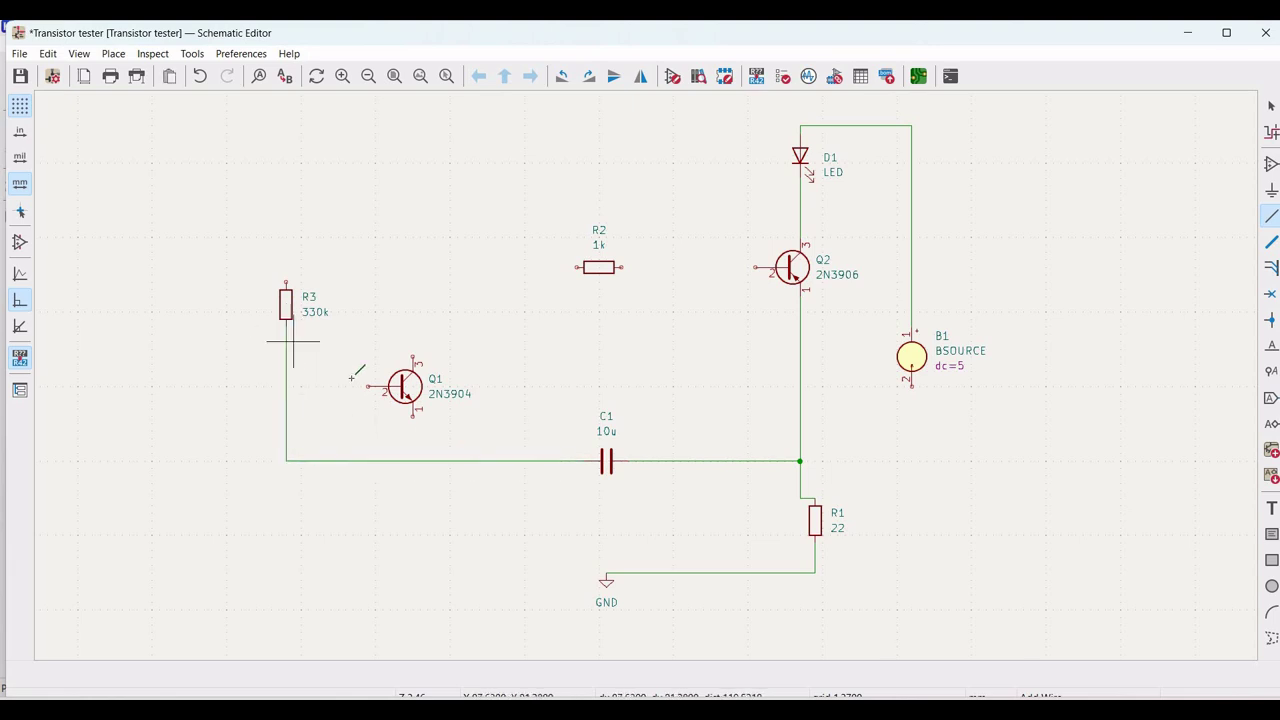
Step: Connect pin 2 of Q1 to the R3–C1 wire, and R3's upper end to the supply wire above LED D1
click(368, 385)
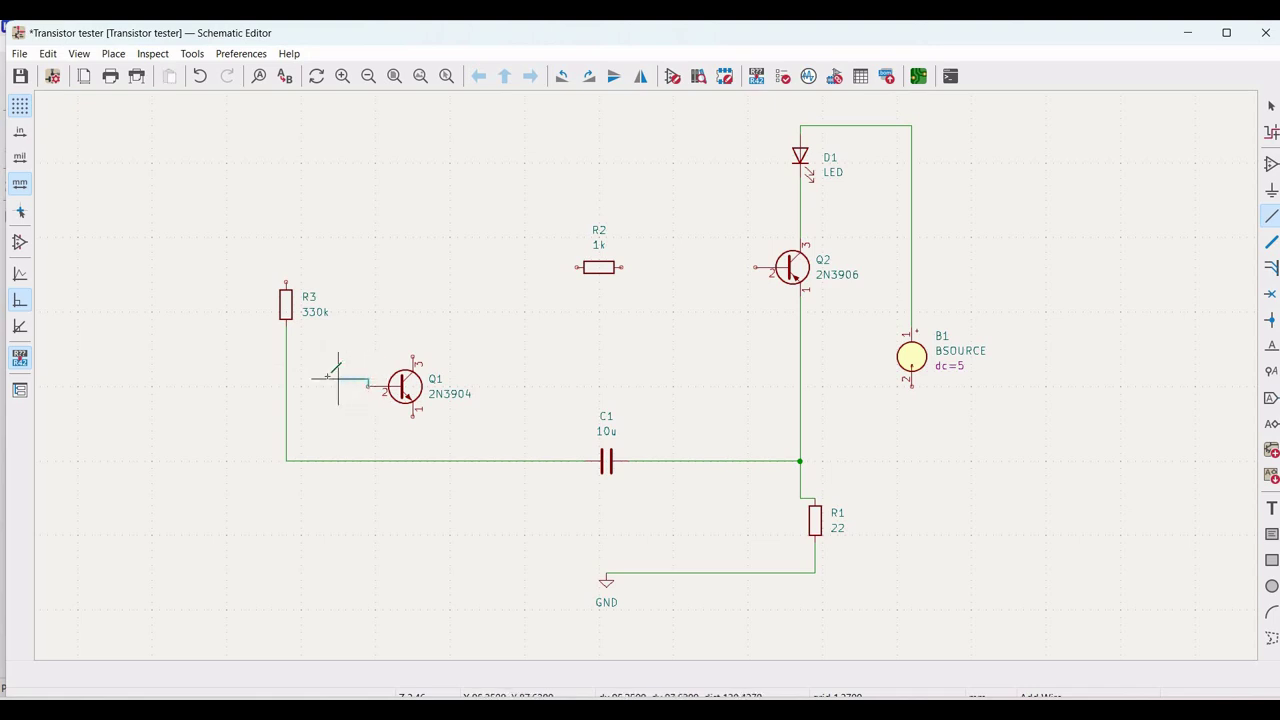
click(286, 385)
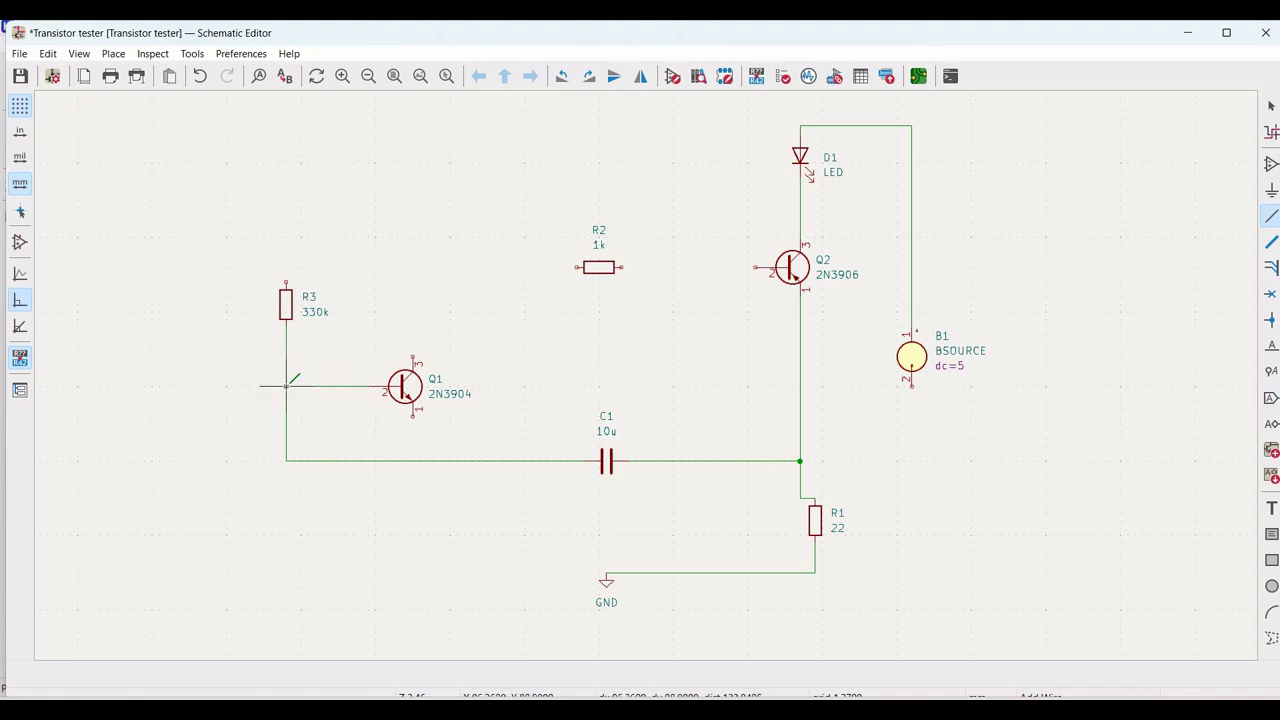
click(286, 268)
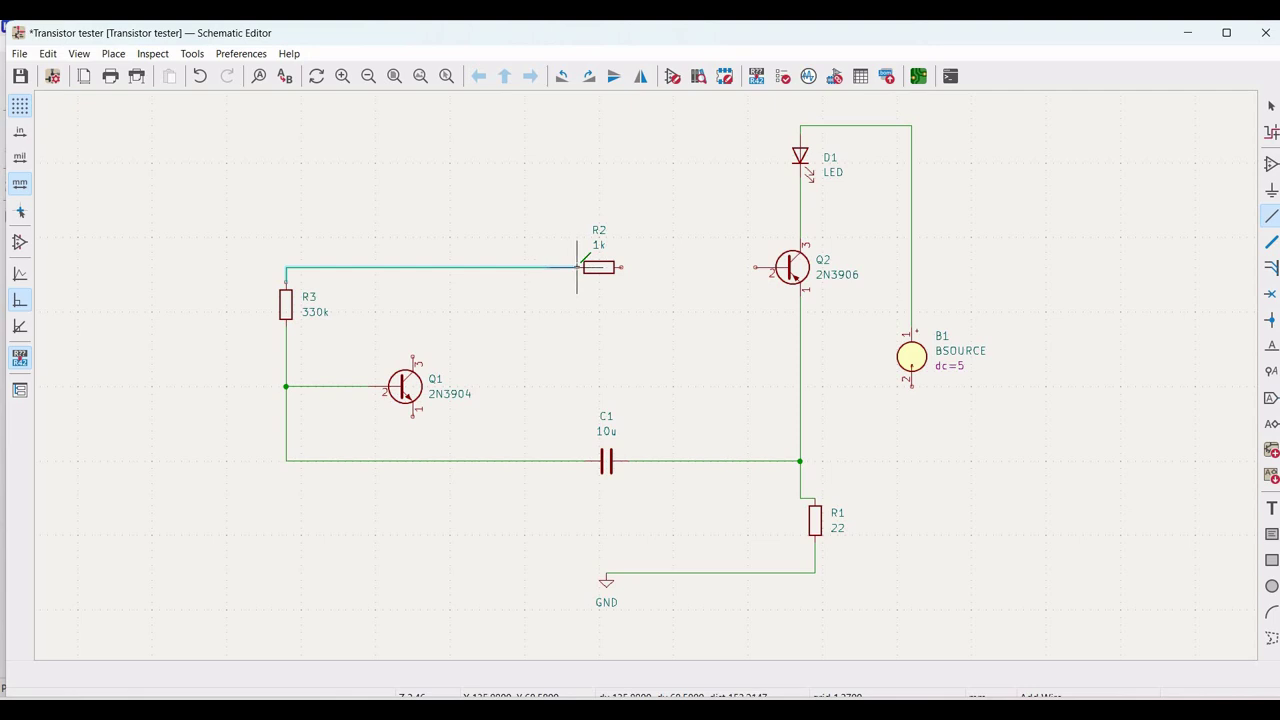
click(800, 125)
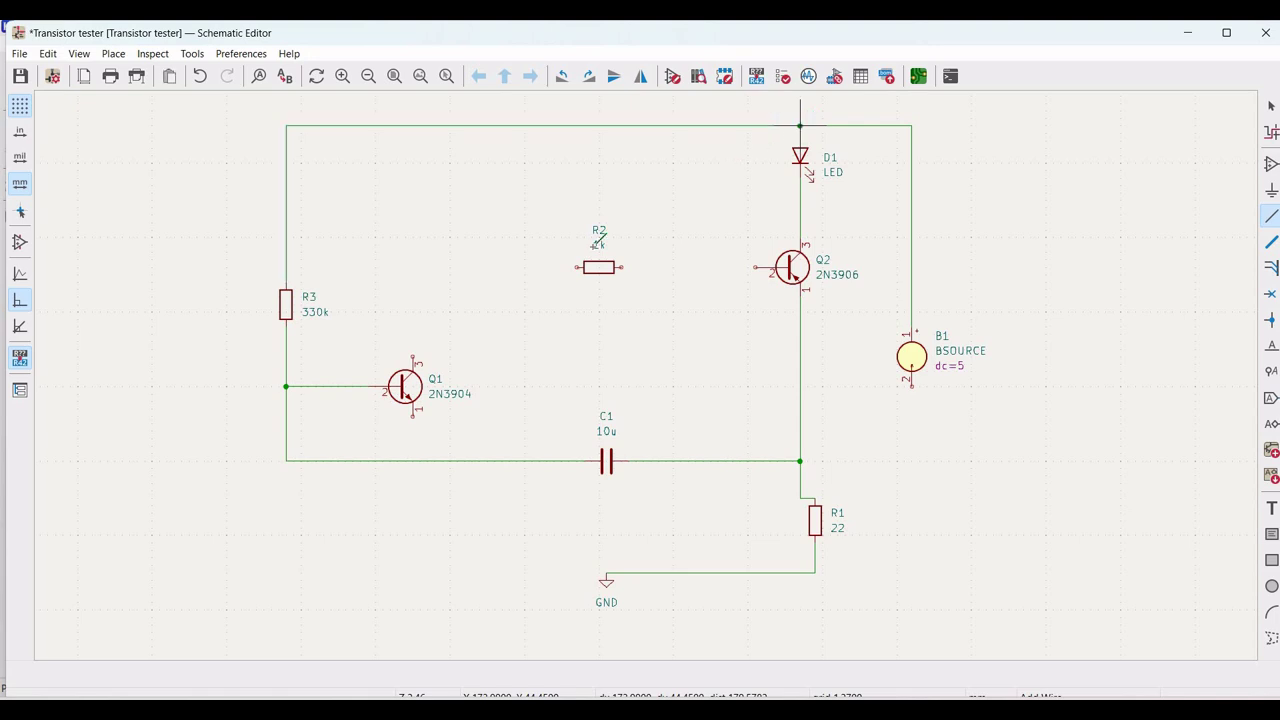
Step: Wire resistor R2 between pin 3 of Q1 and pin 2 of Q2
click(580, 267)
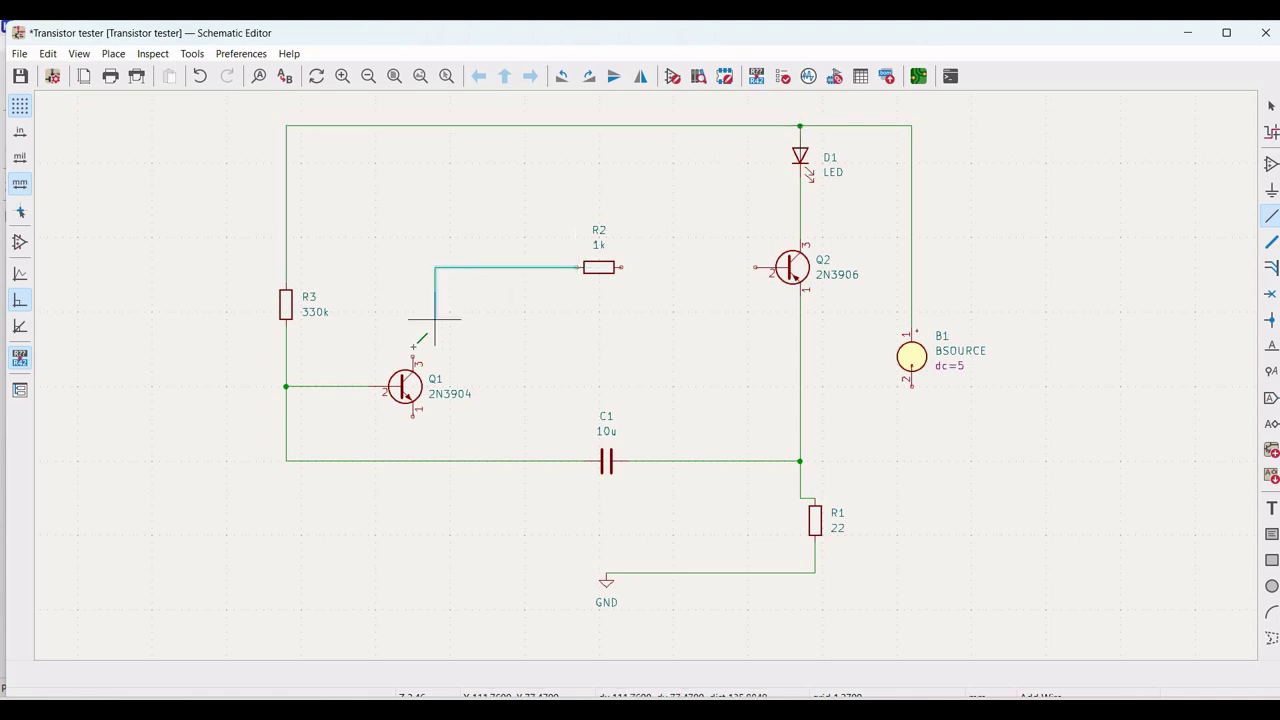
click(413, 355)
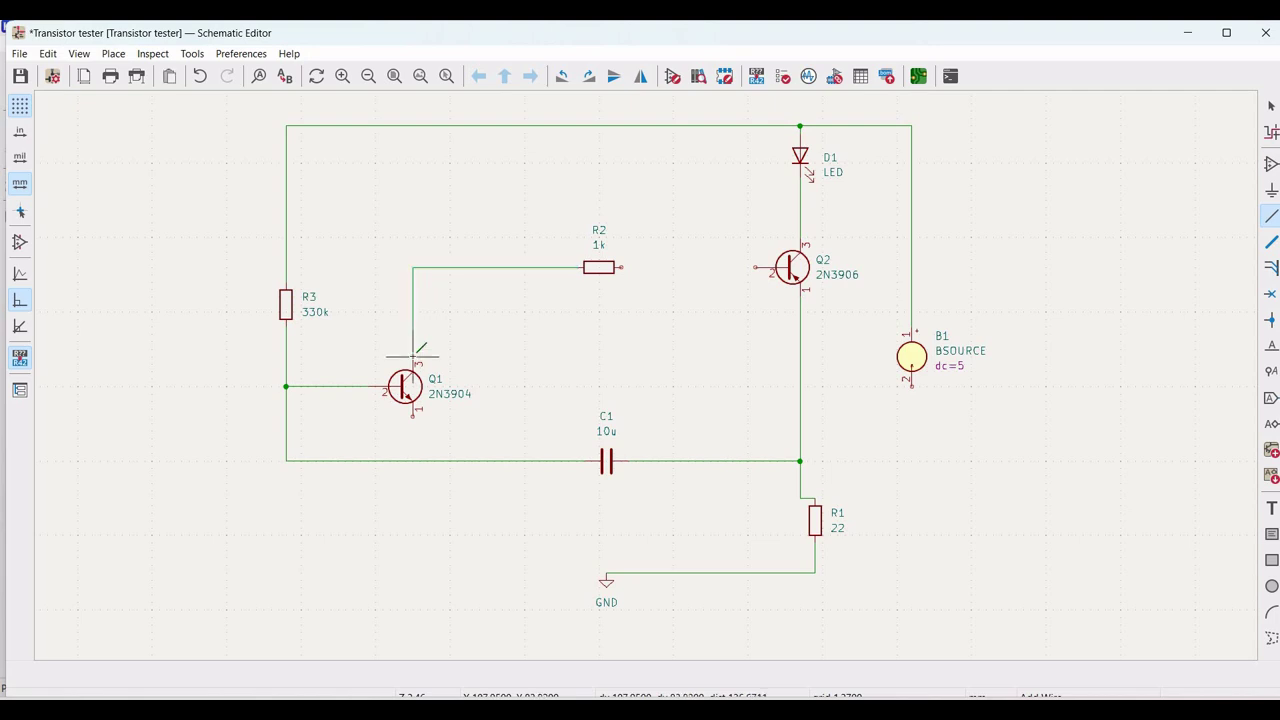
click(622, 267)
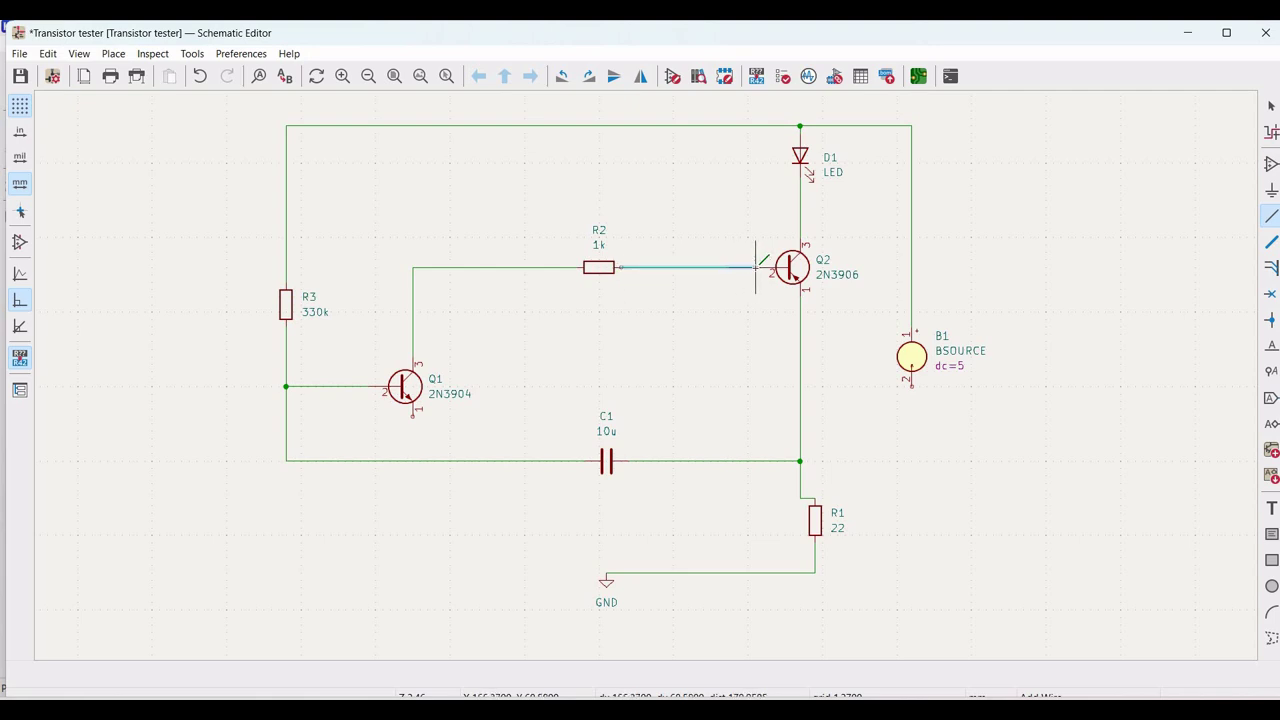
click(755, 268)
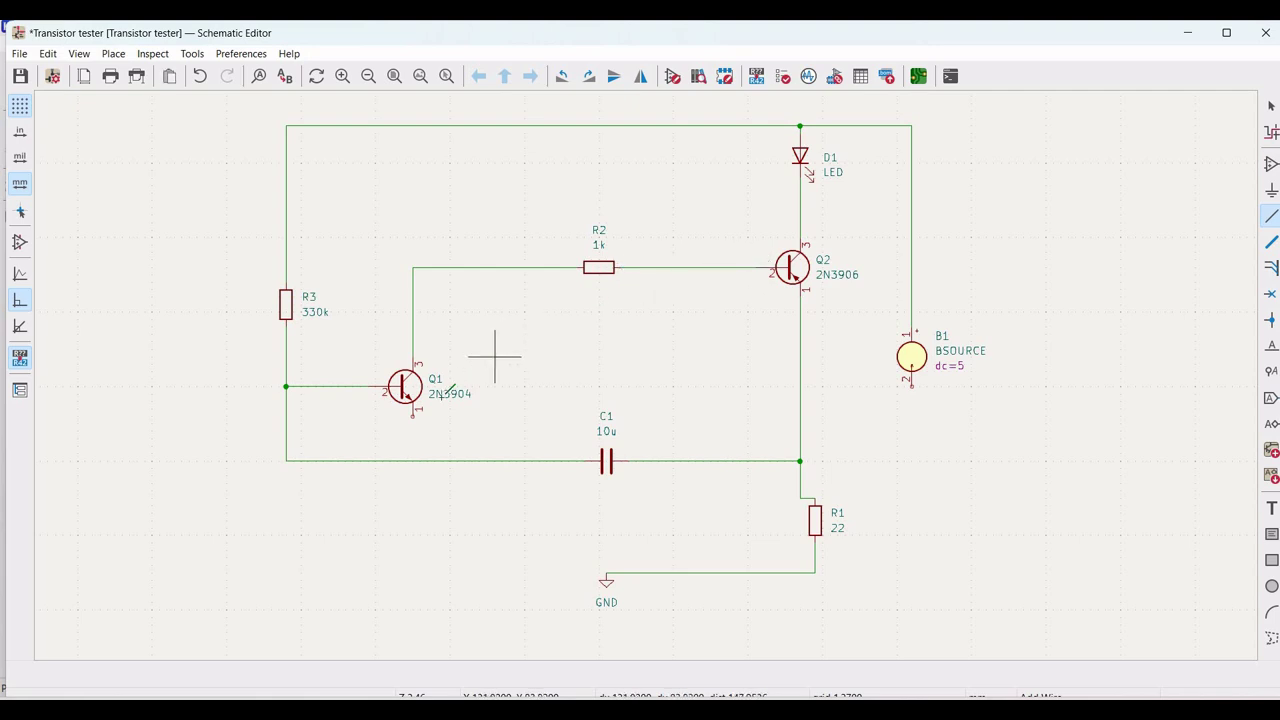
Step: Wire pin 1 of Q1 and the negative pin of source B1 to the ground line
click(412, 415)
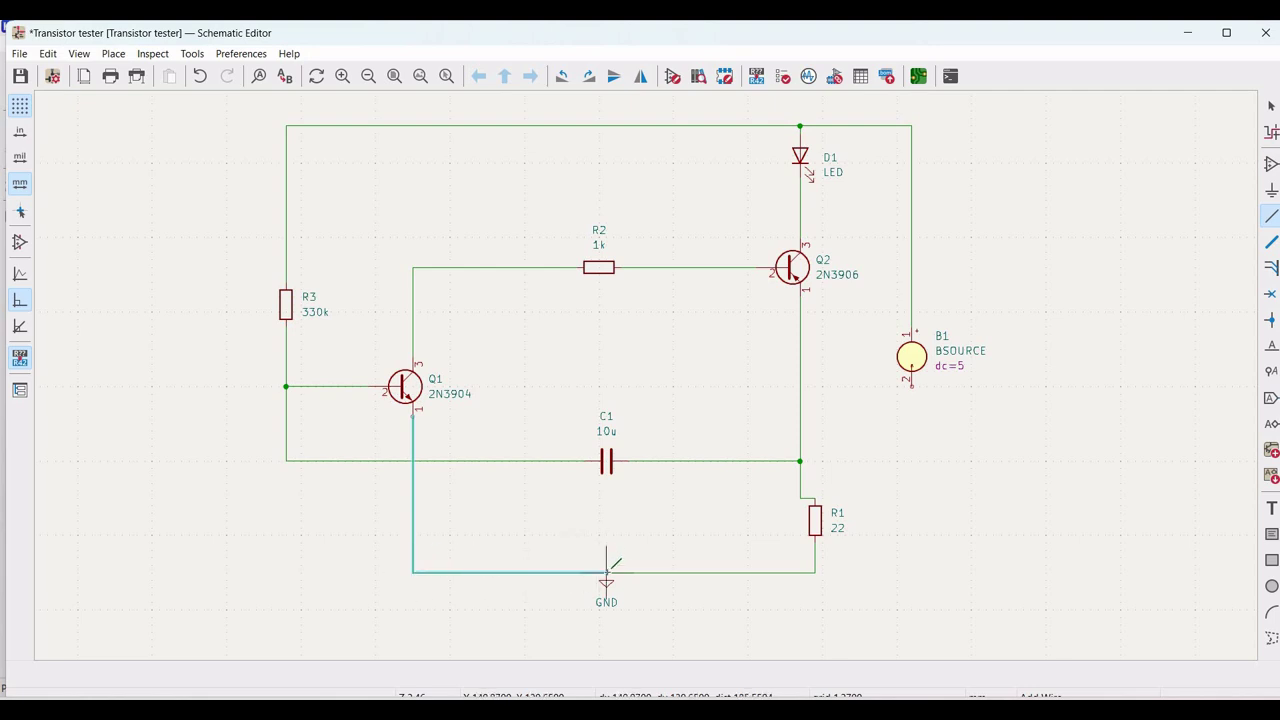
click(606, 572)
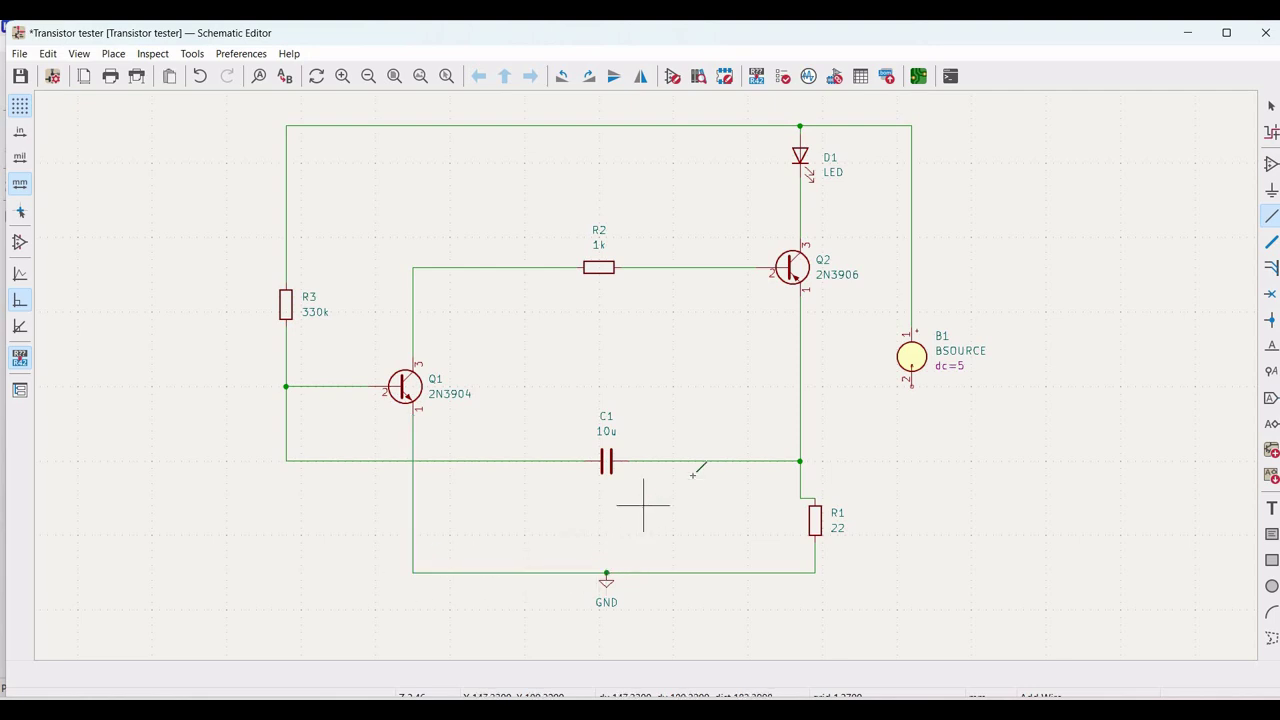
click(911, 384)
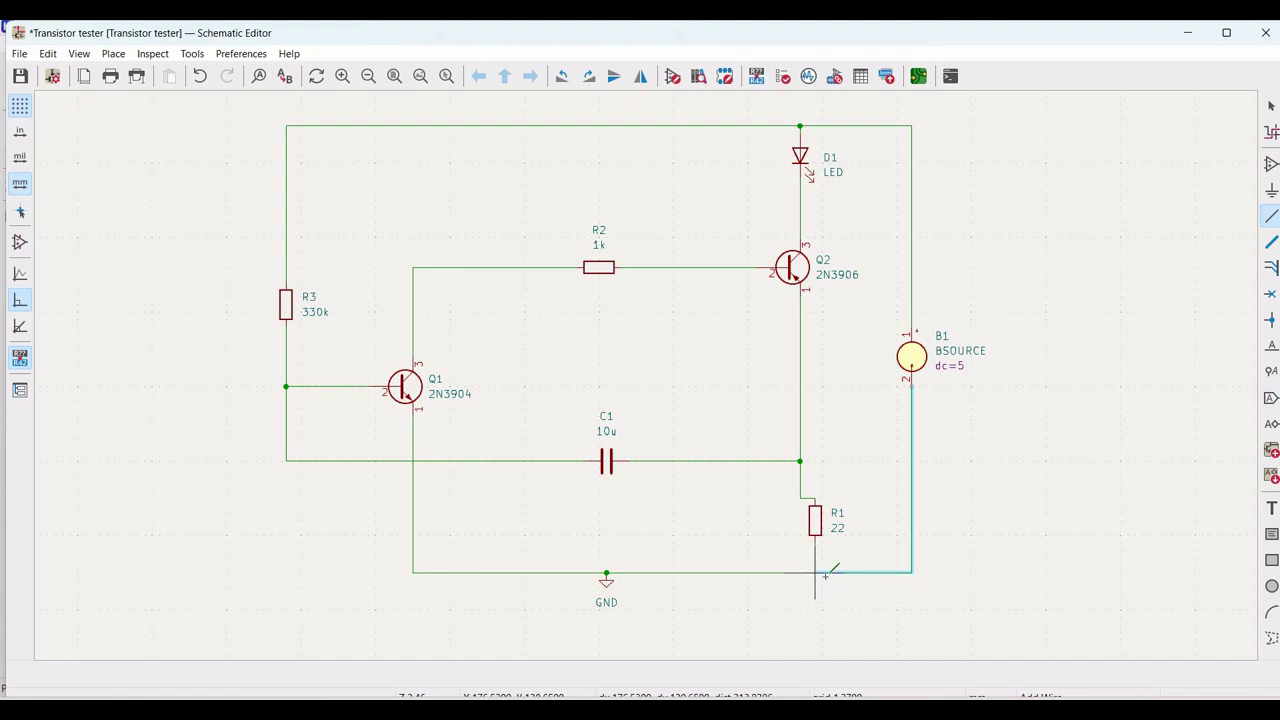
click(835, 572)
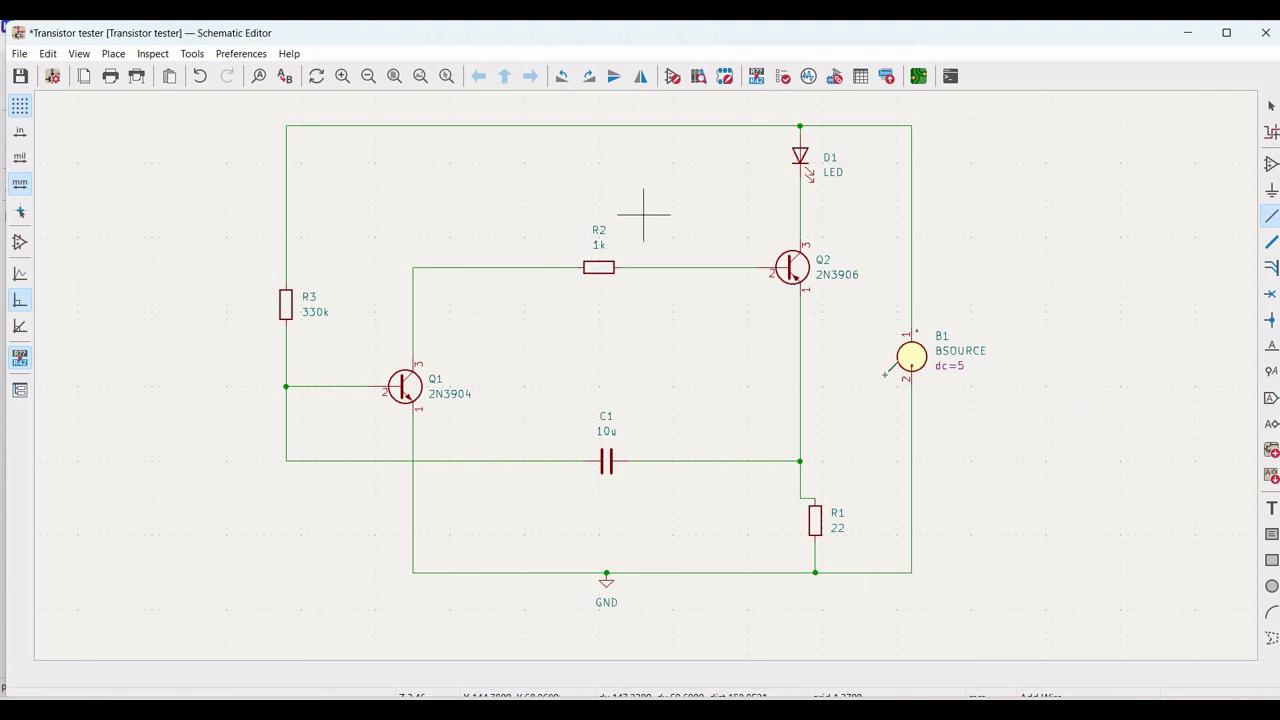
key(Escape)
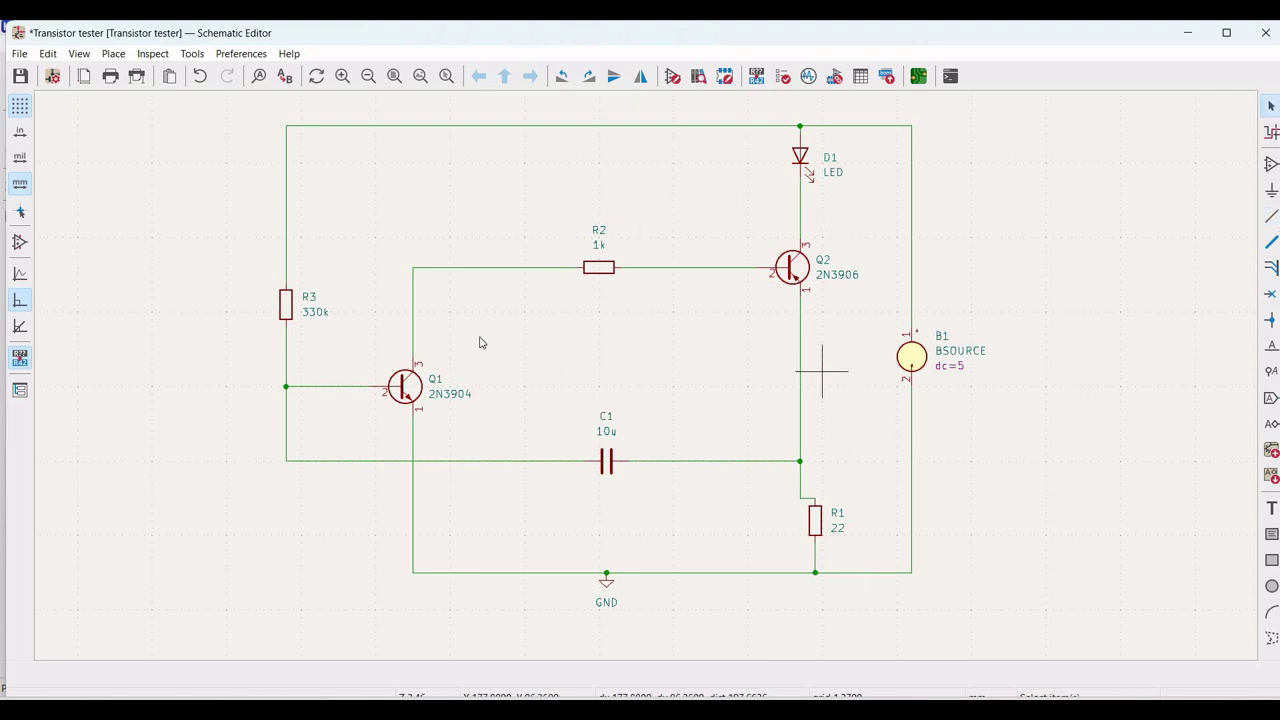
Step: Open the simulation model settings of transistor Q1
right_click(405, 390)
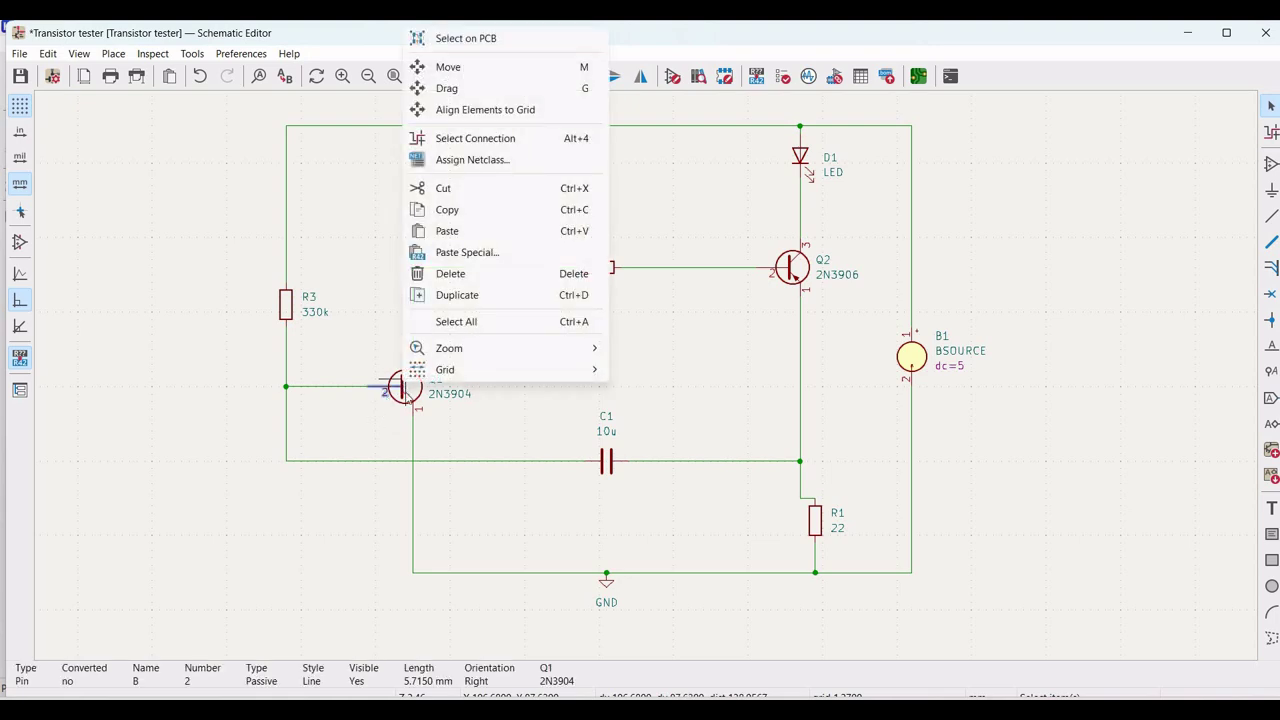
key(Escape)
right_click(403, 385)
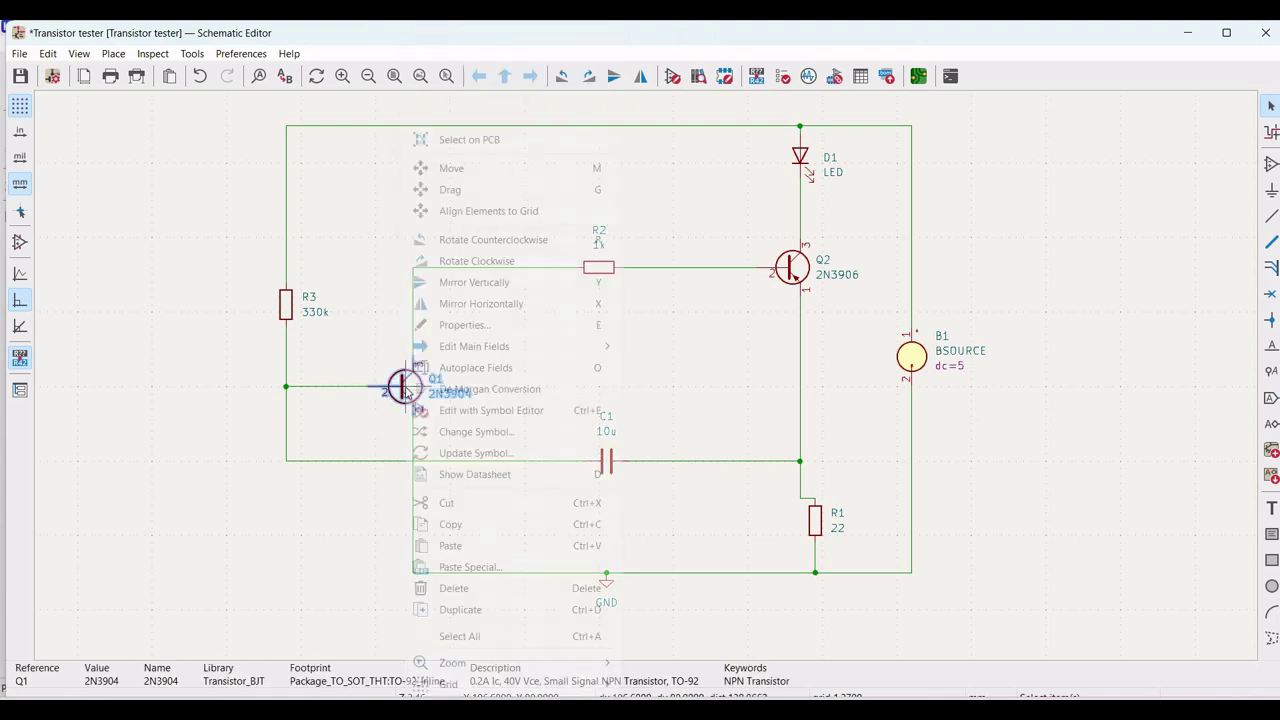
click(463, 325)
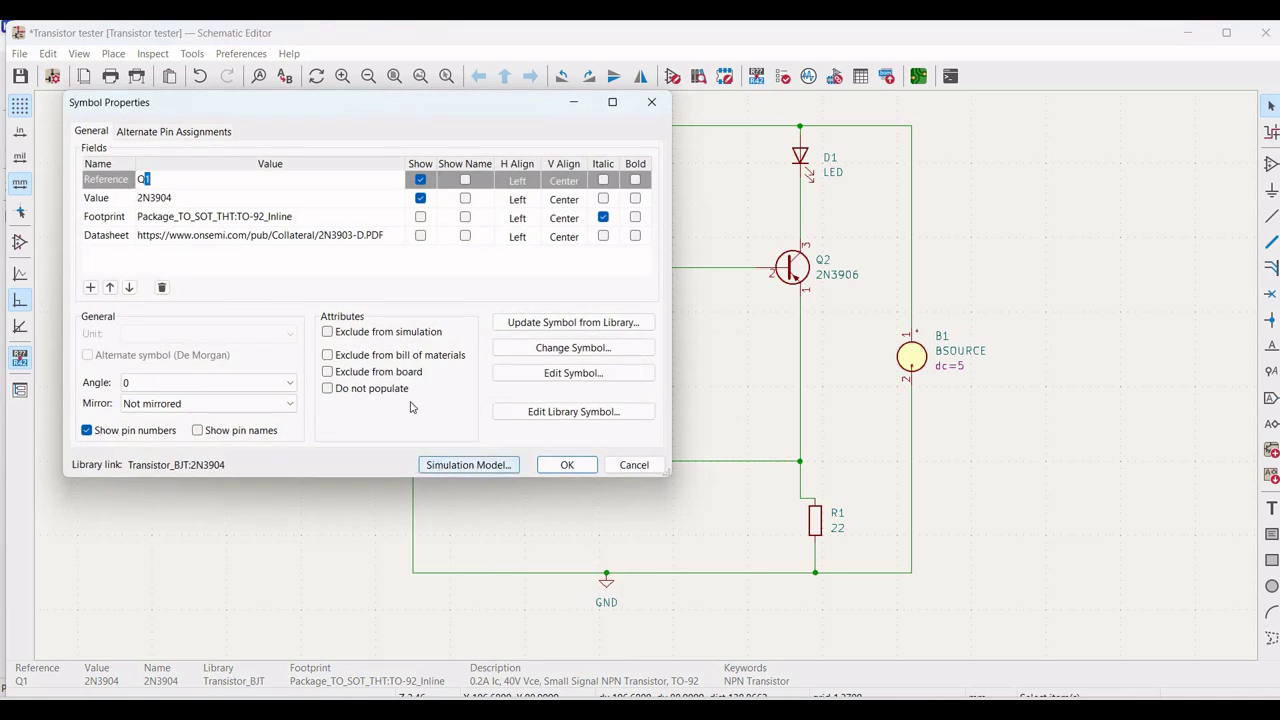
click(440, 464)
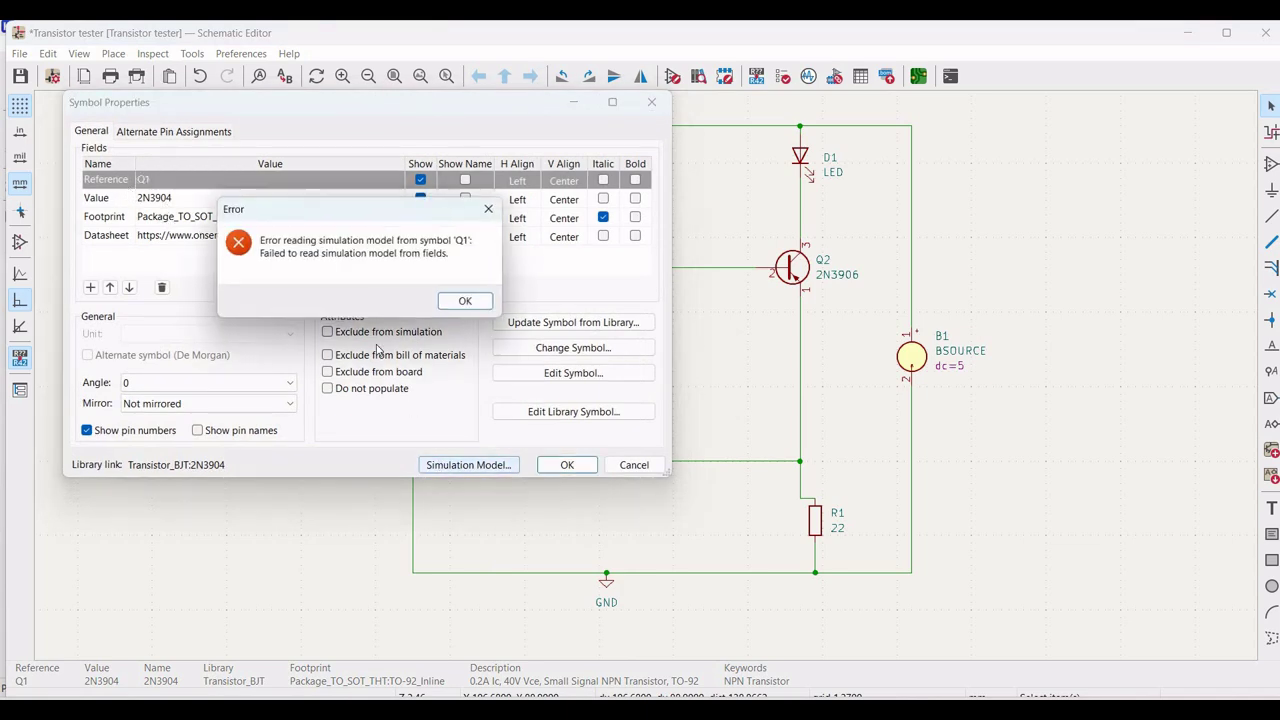
click(472, 303)
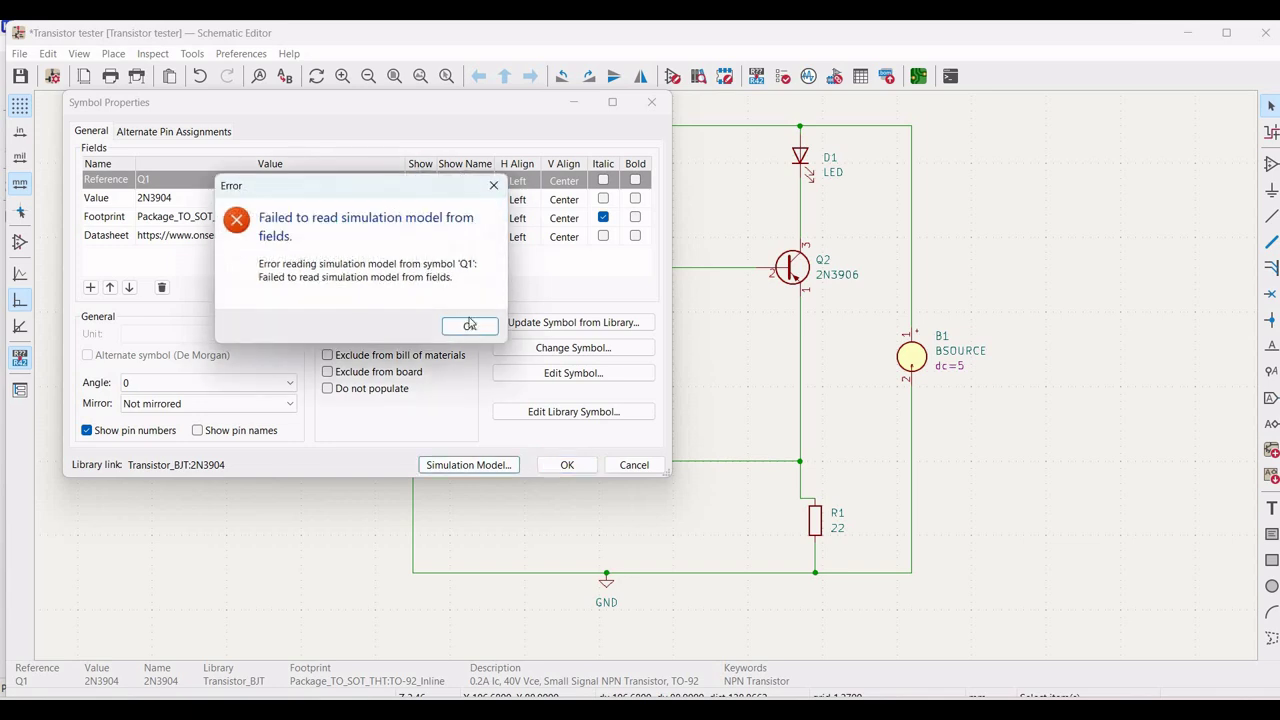
click(470, 327)
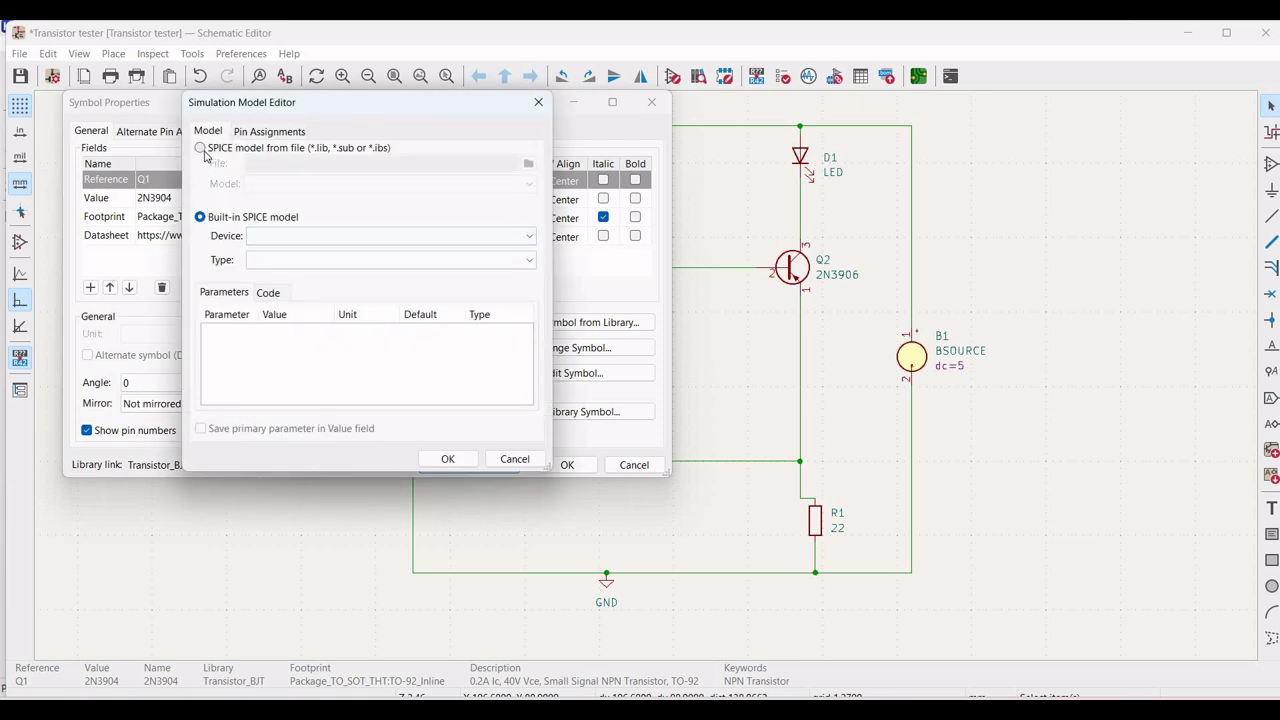
Step: Load the SPICE library file BJT1models.lib for Q1 and select the 2N3904 model from it
click(201, 148)
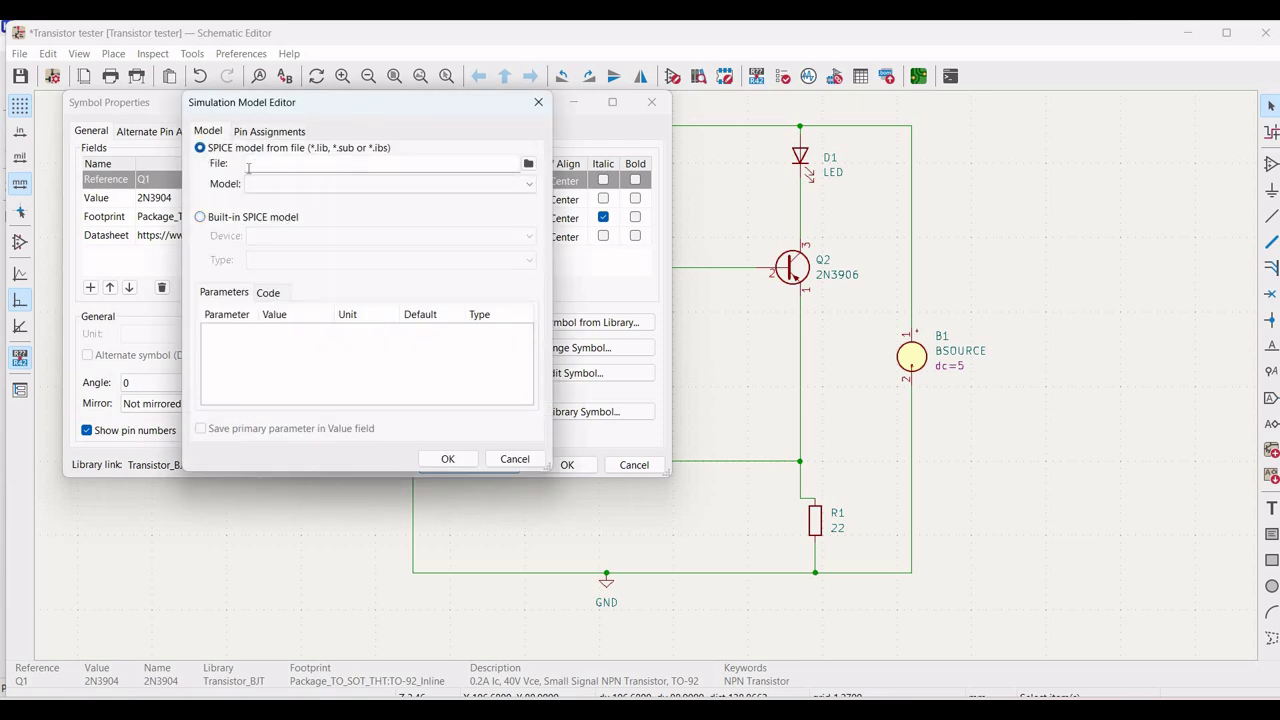
click(528, 163)
click(388, 254)
click(680, 488)
click(527, 189)
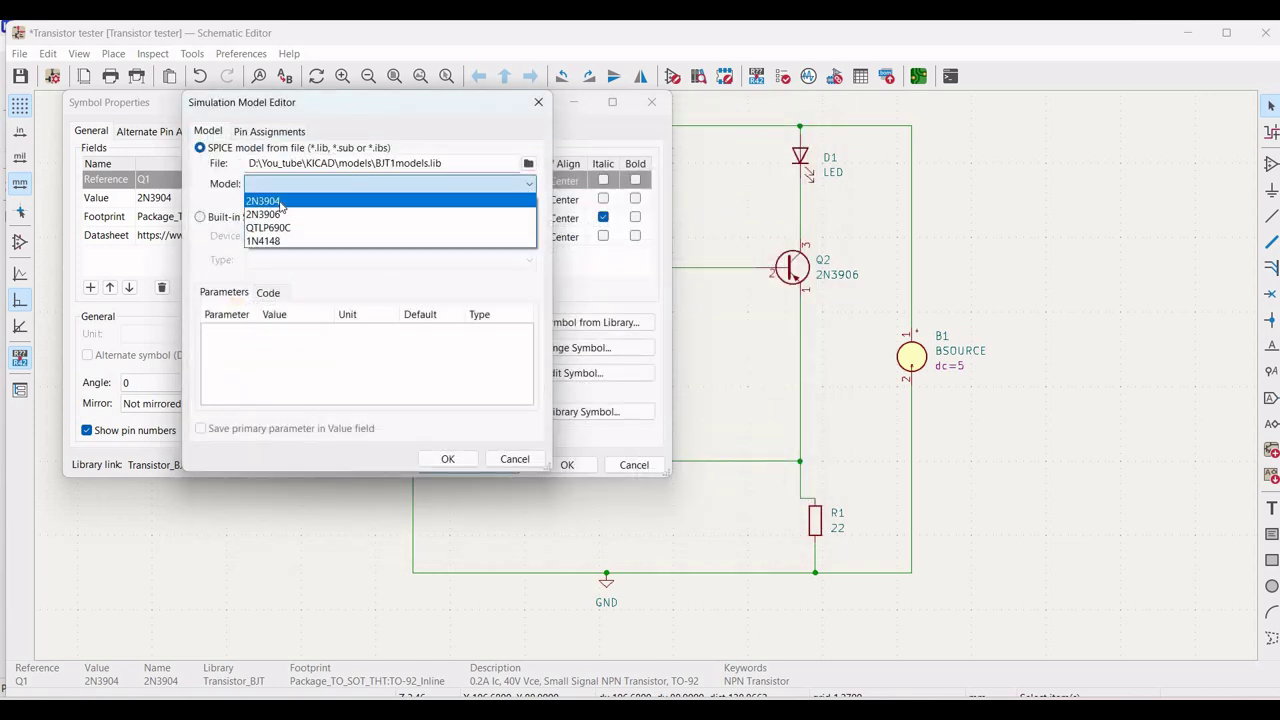
click(281, 202)
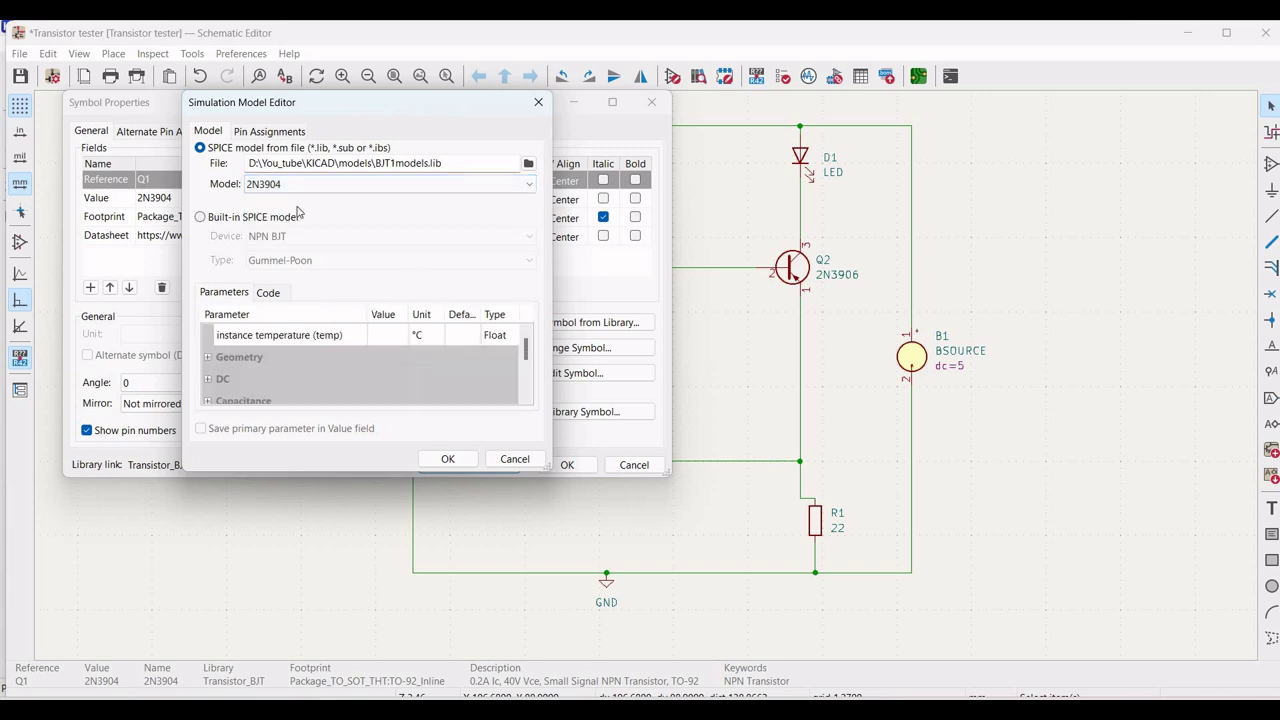
Step: Map Q1's symbol pin 1 (E) to model pin 3 (E) and symbol pin 3 (C) to model pin 1 (C), and apply the symbol's changes
click(268, 134)
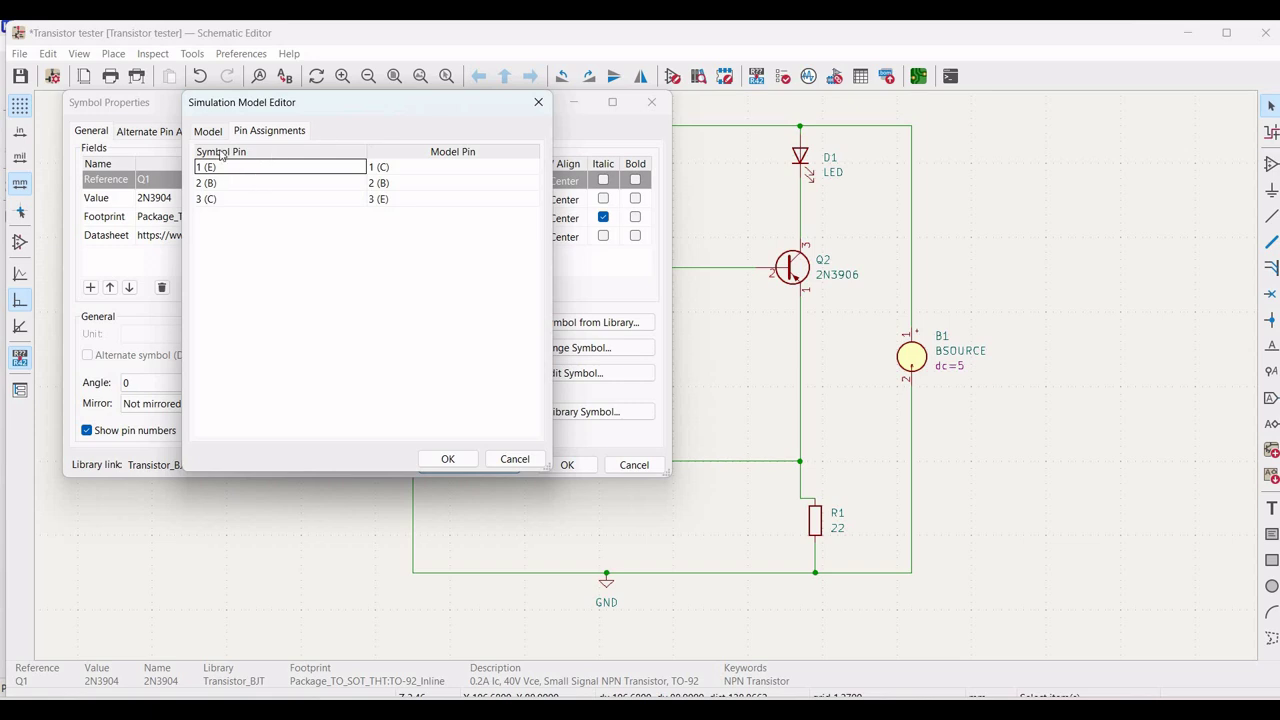
double_click(450, 168)
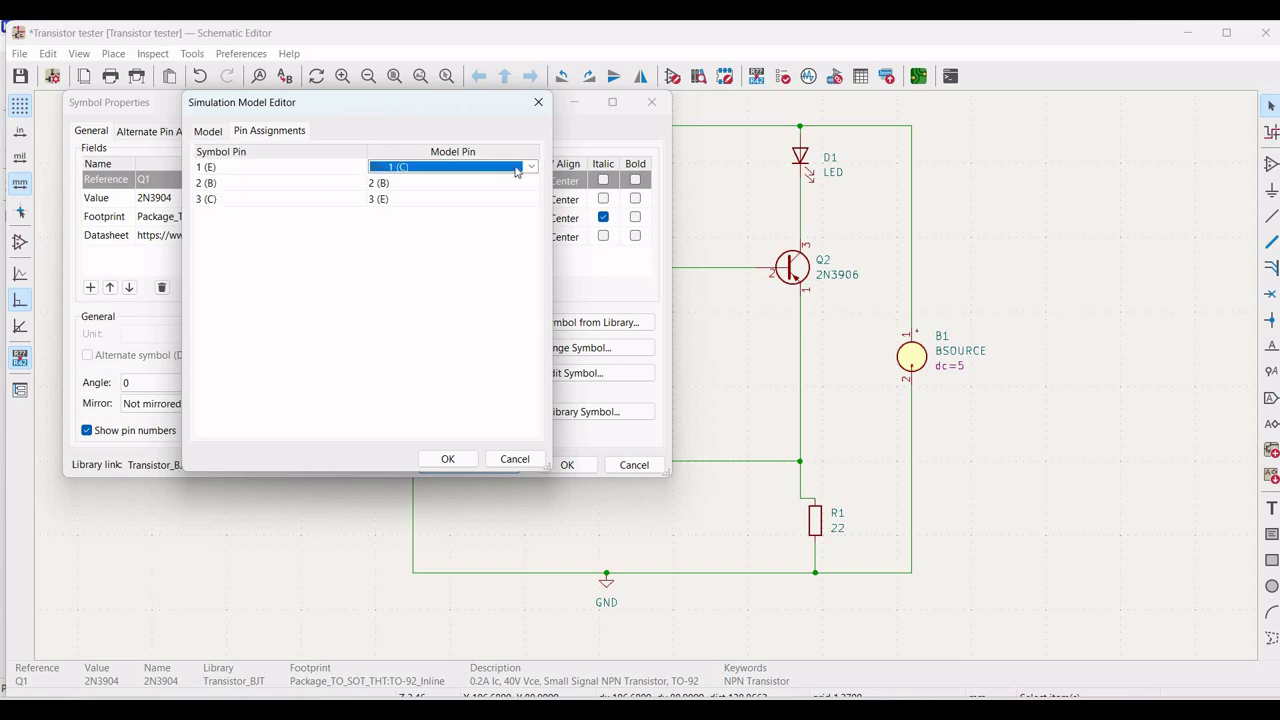
click(535, 167)
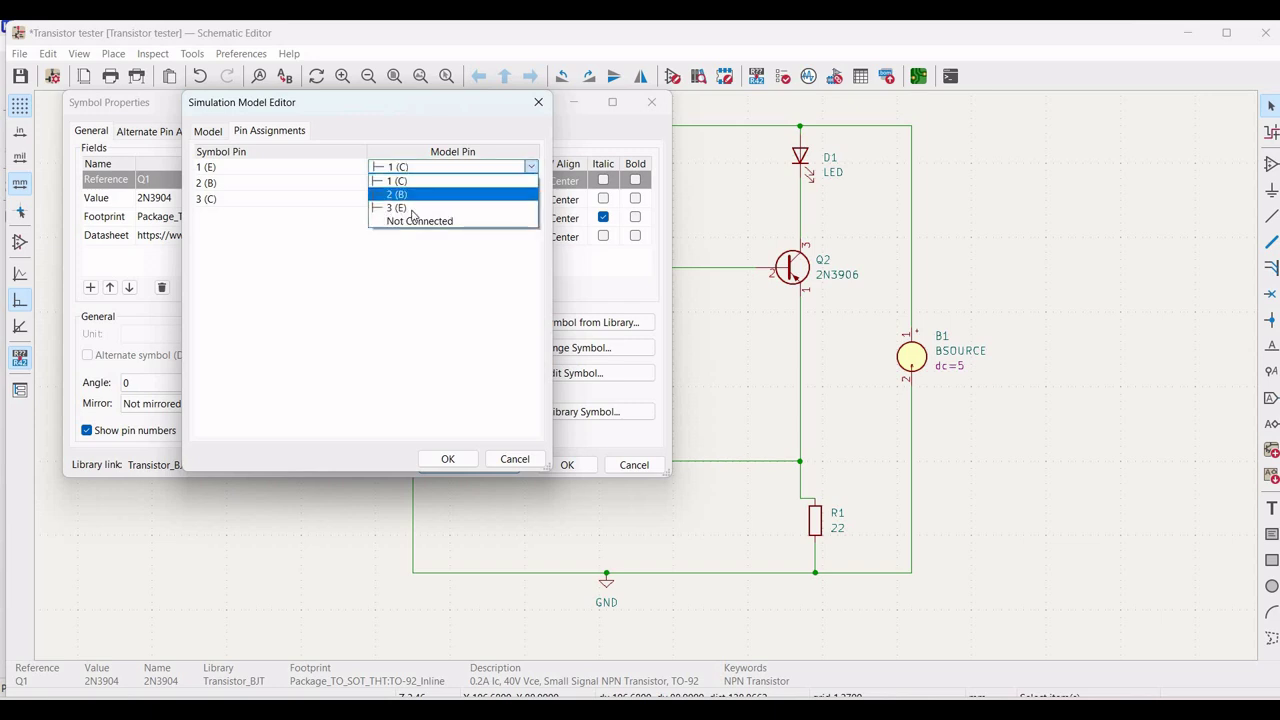
click(414, 203)
double_click(482, 187)
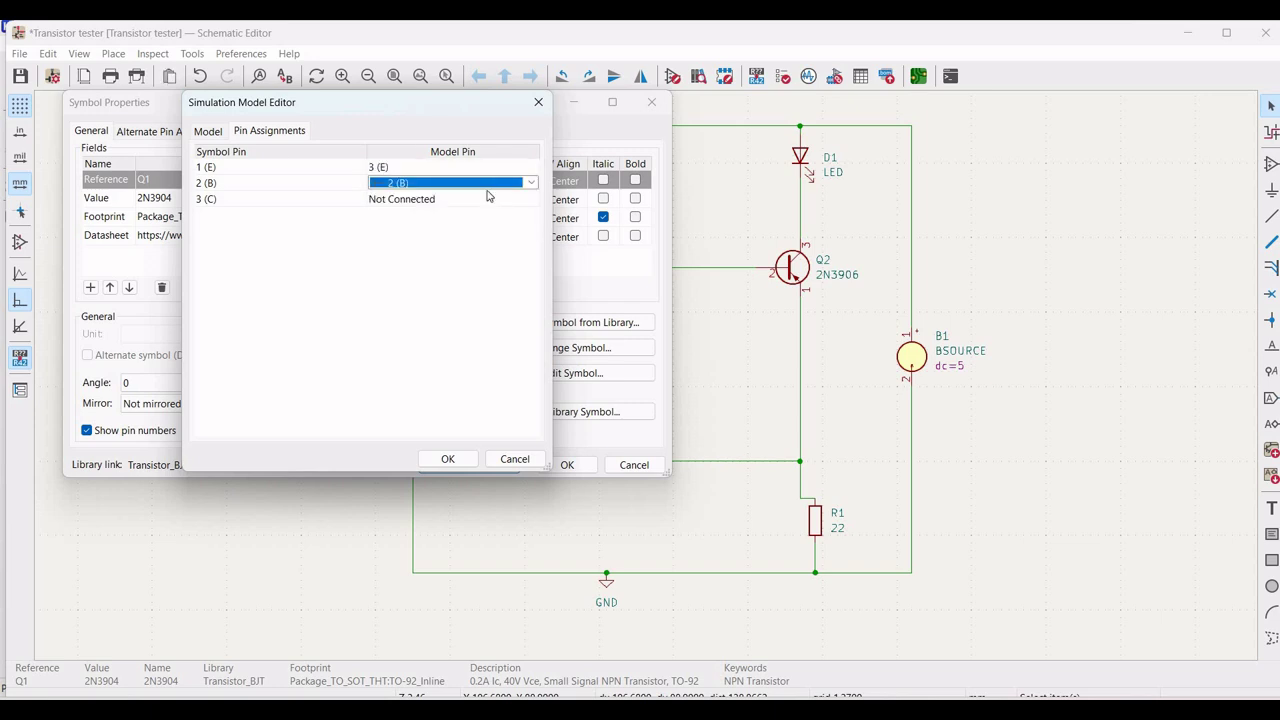
double_click(472, 200)
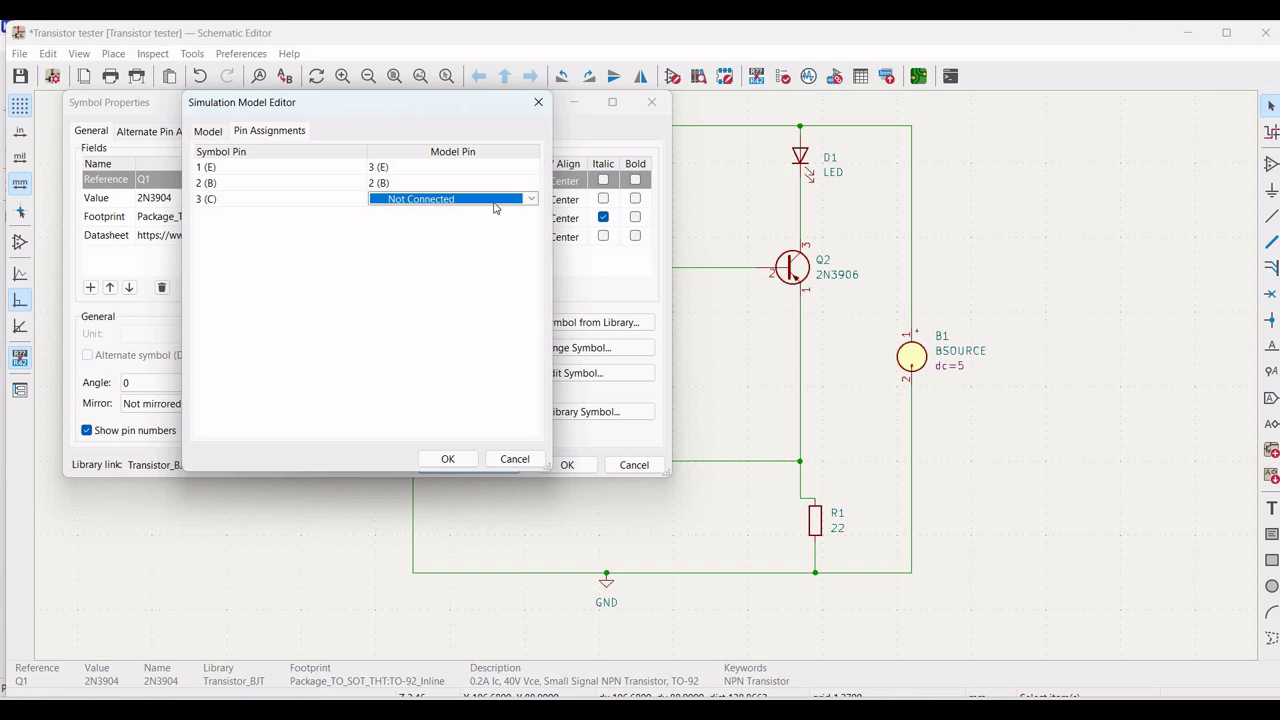
click(493, 201)
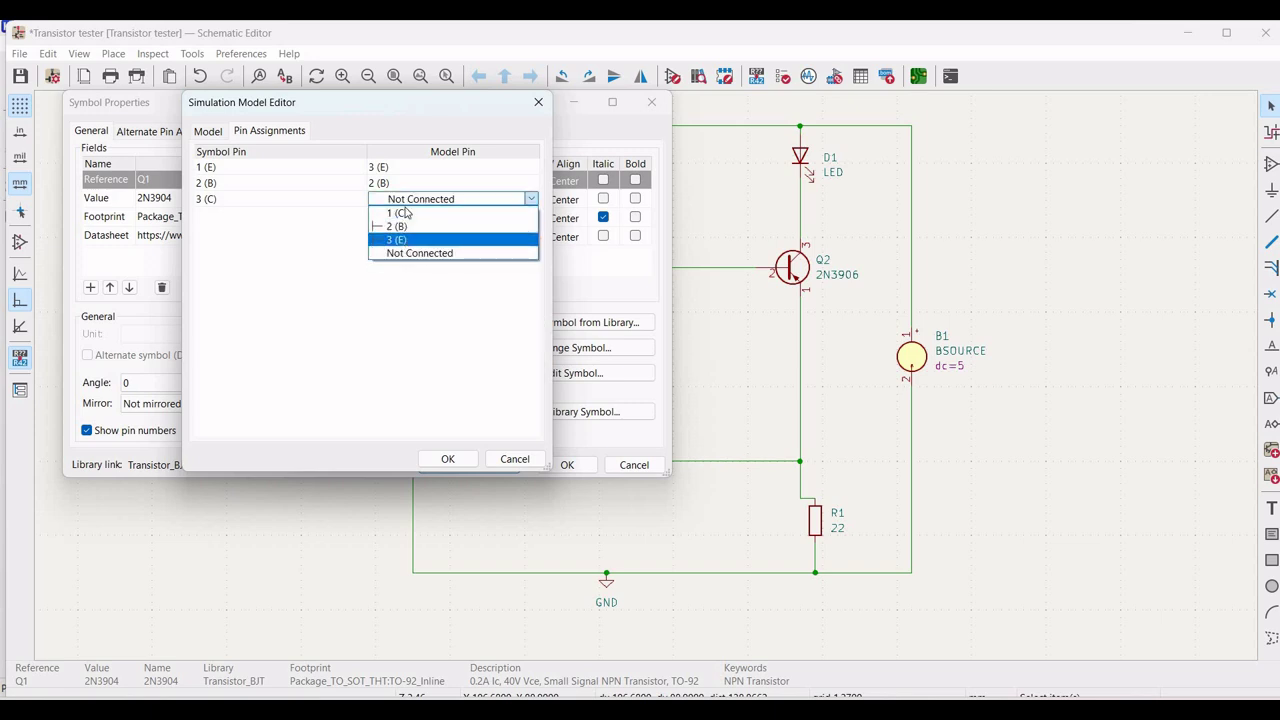
click(400, 213)
click(448, 458)
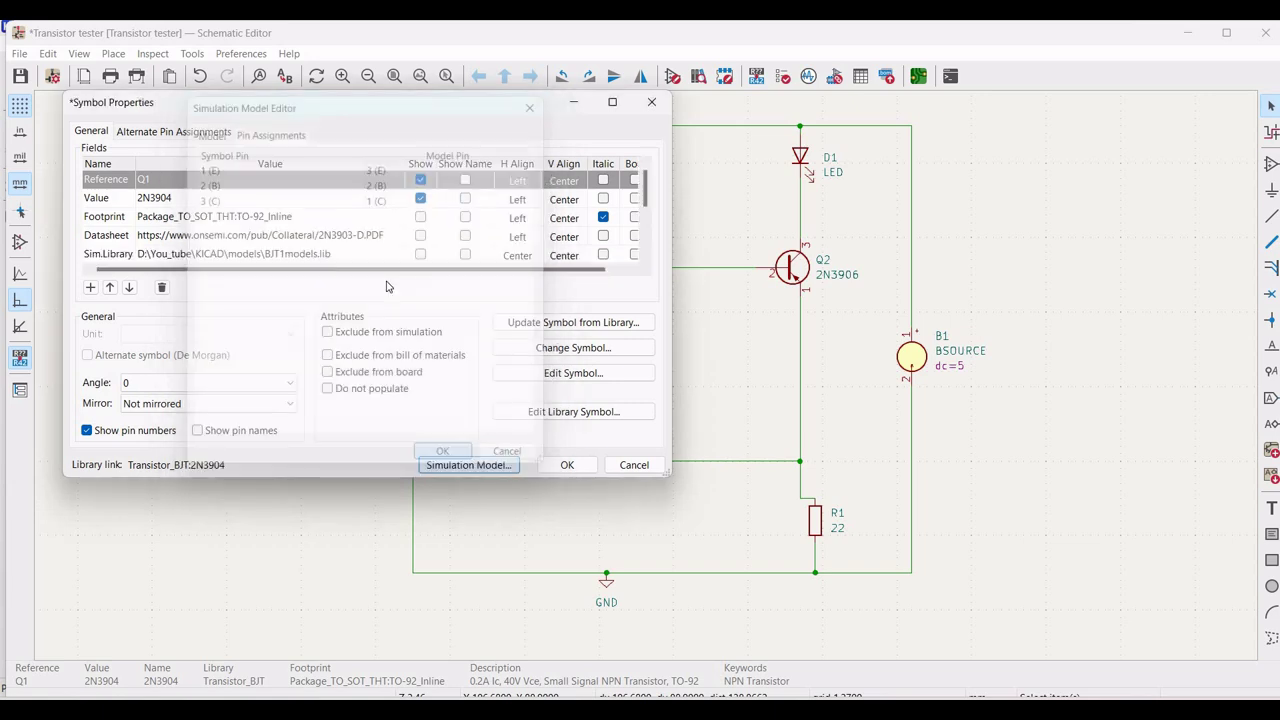
click(566, 465)
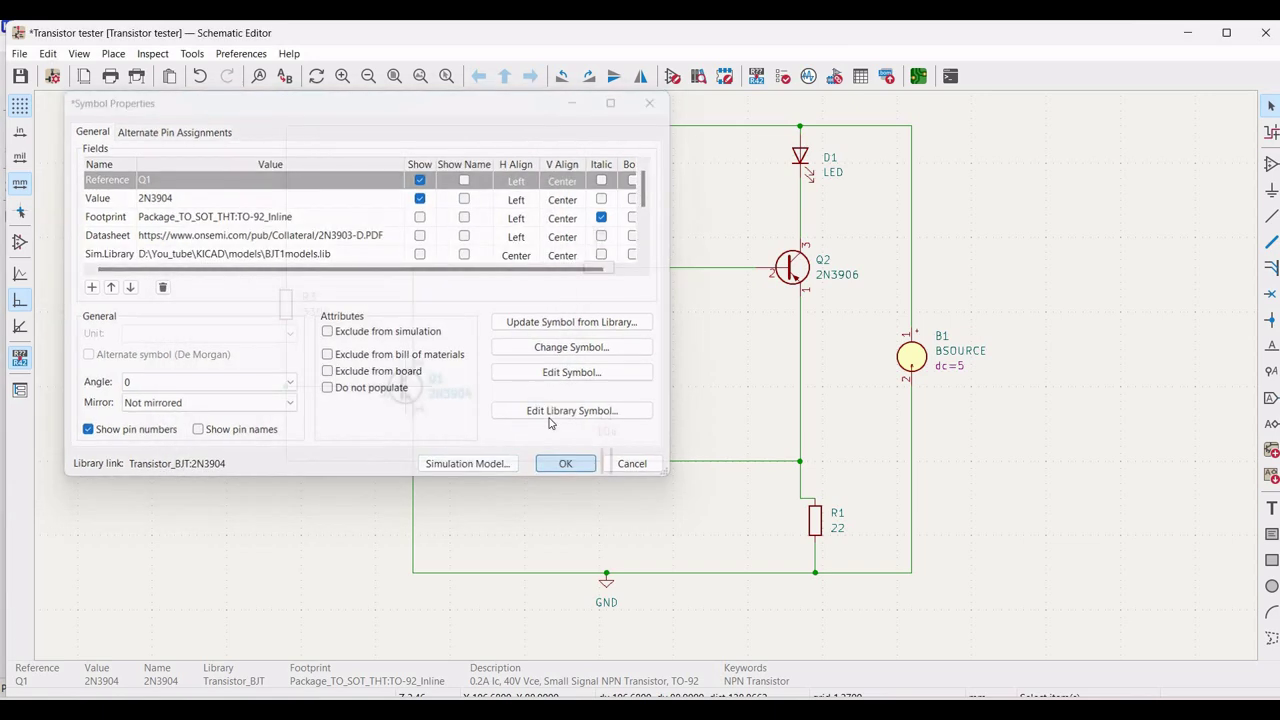
Step: Open the simulation model settings of transistor Q2
right_click(795, 275)
click(862, 323)
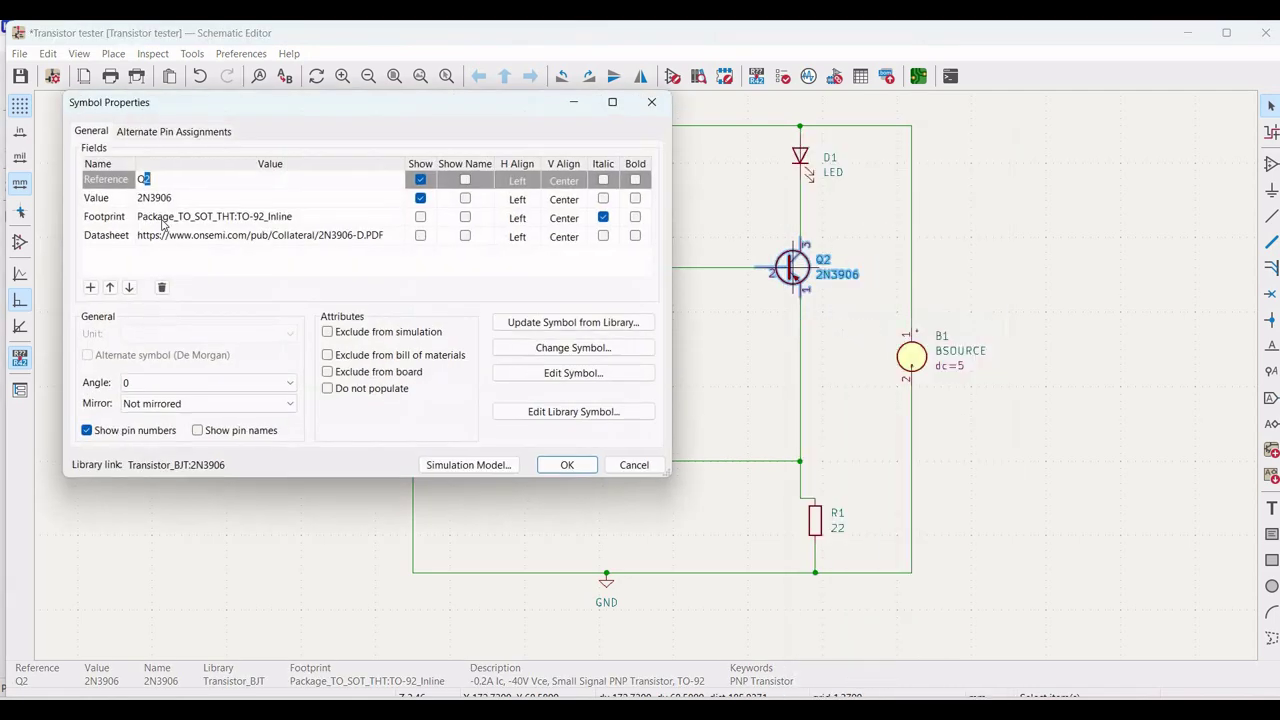
click(467, 465)
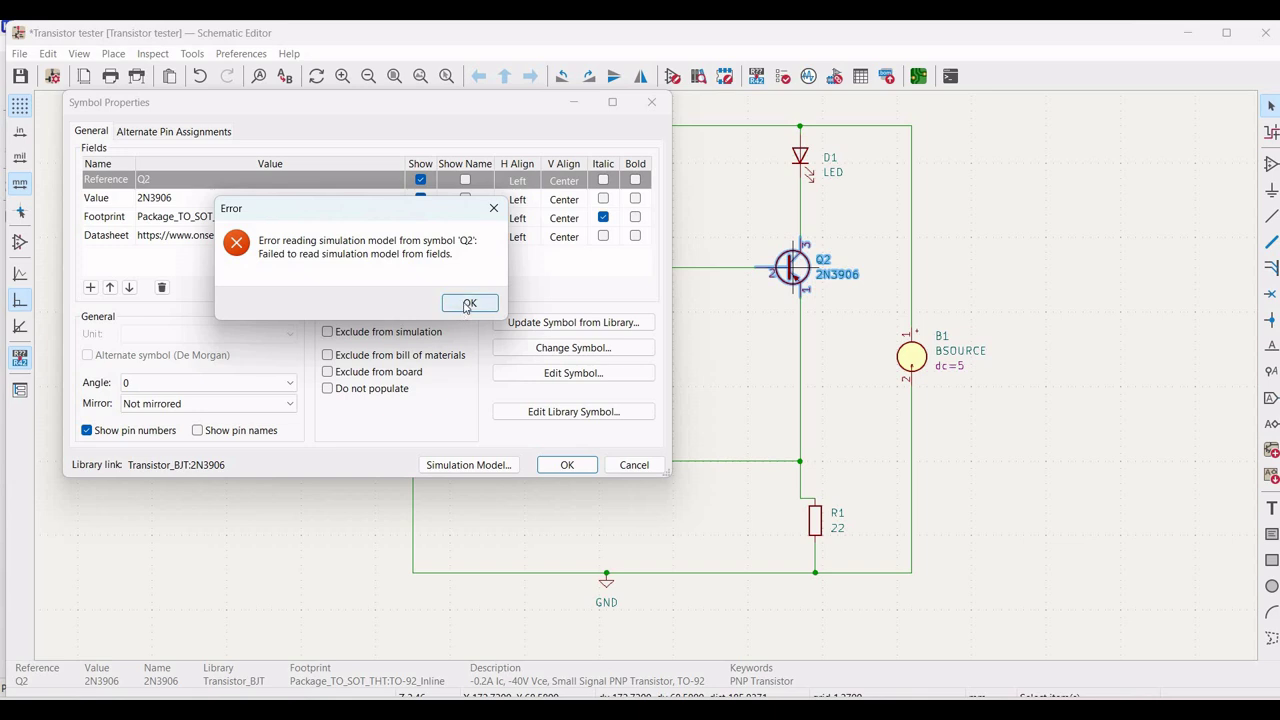
click(467, 305)
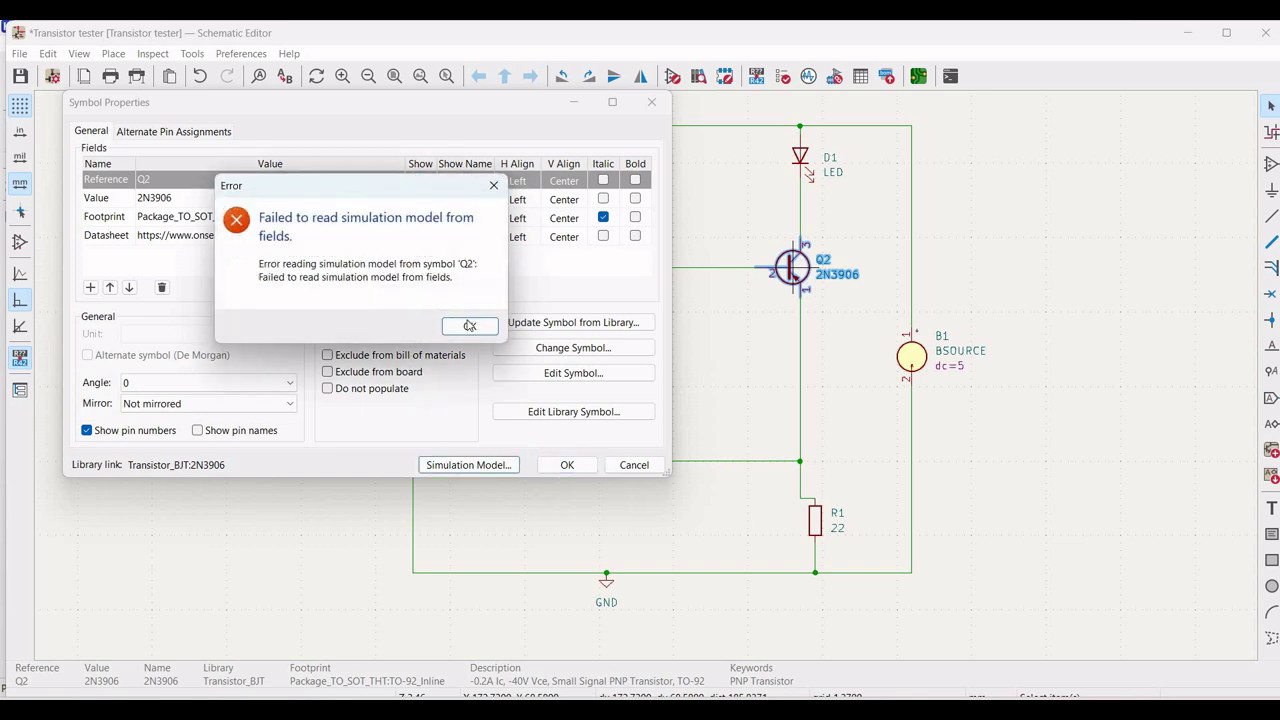
click(469, 326)
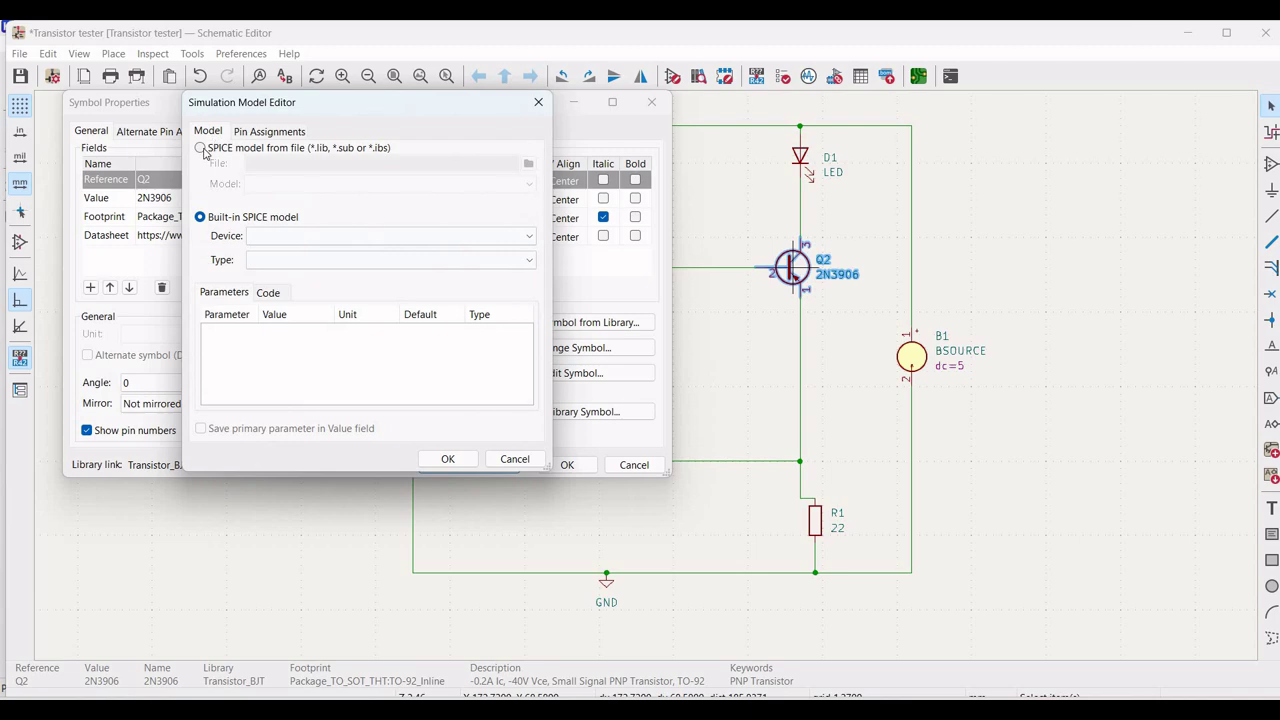
Step: Load the SPICE library file BJT1models.lib for Q2 and select the 2N3906 model from it
click(321, 148)
click(528, 163)
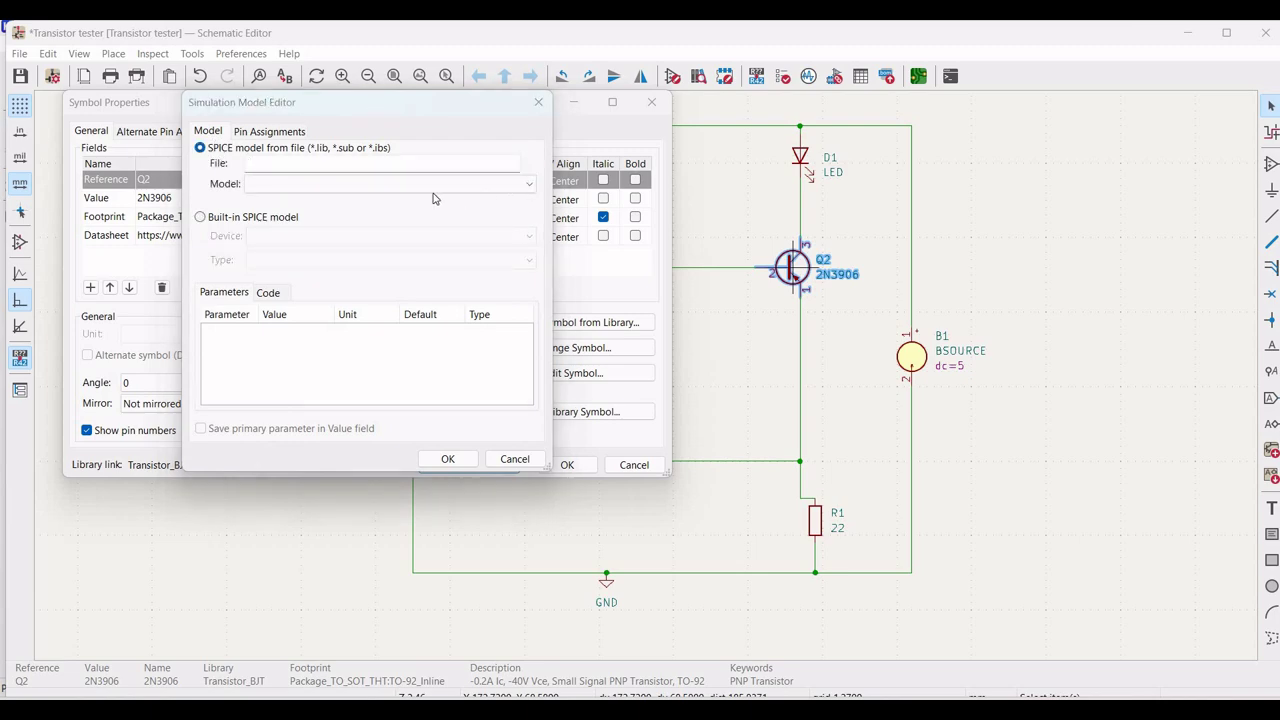
click(374, 249)
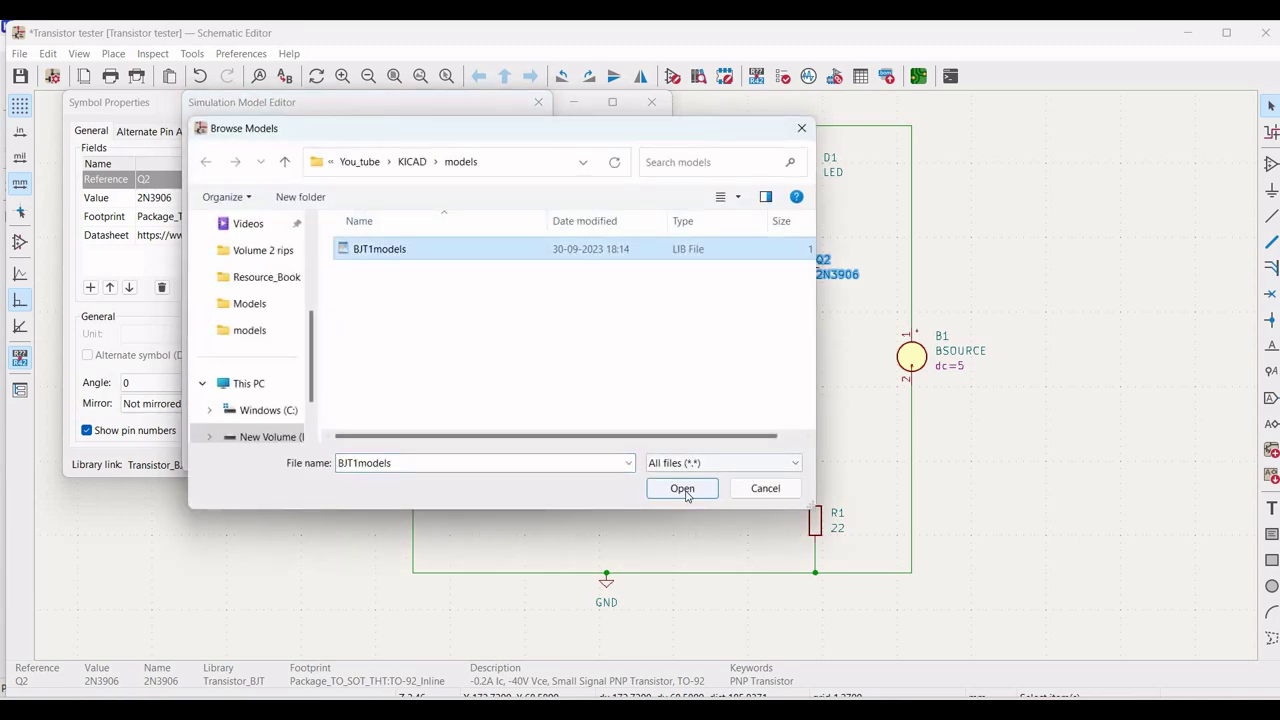
click(680, 488)
click(525, 183)
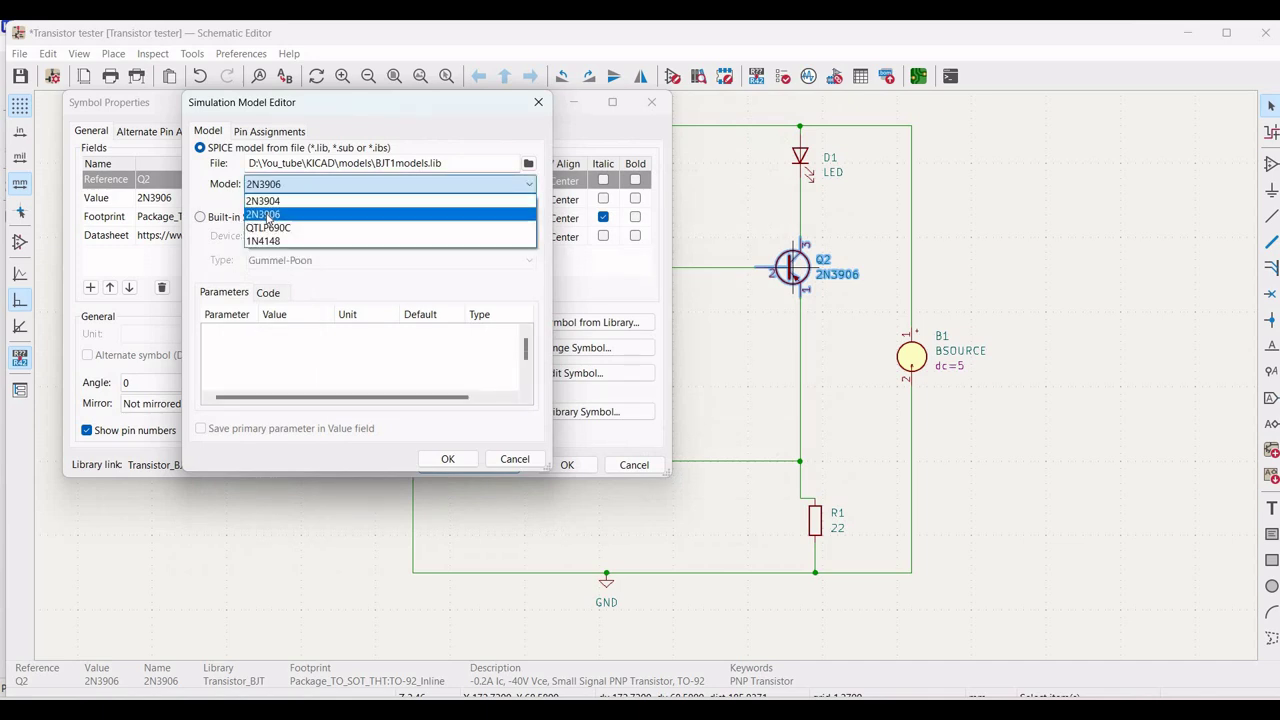
click(267, 215)
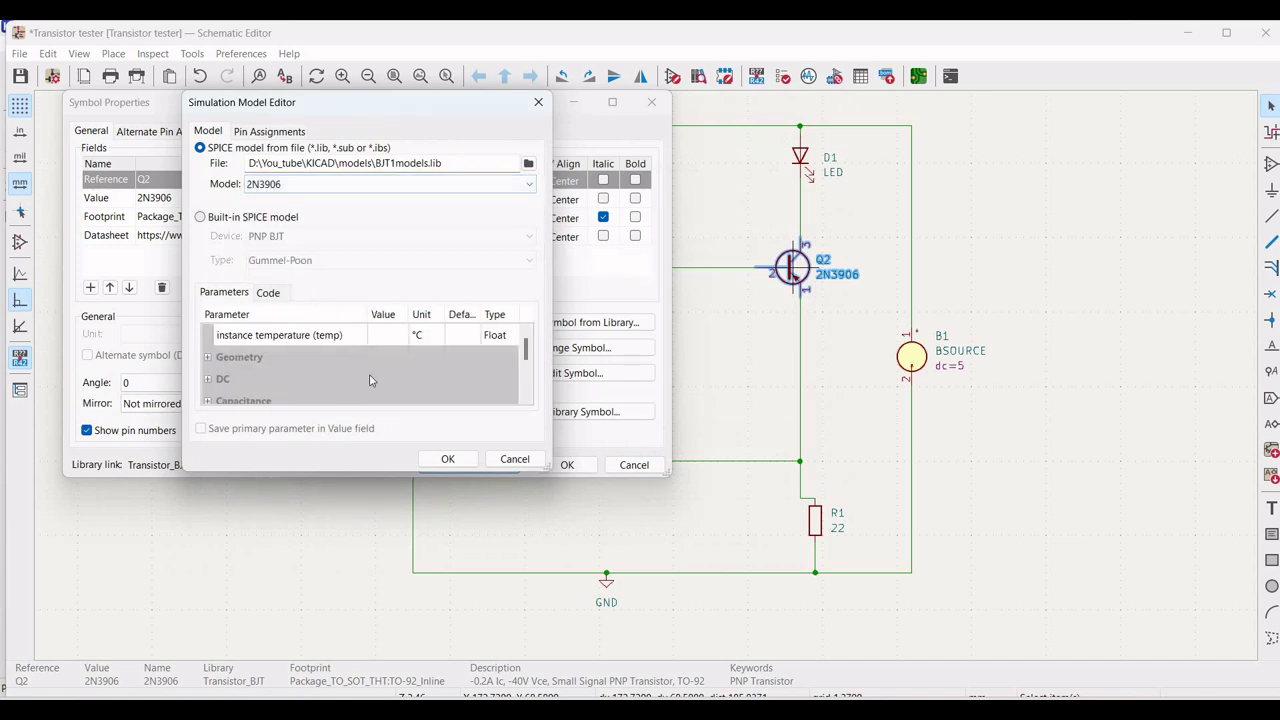
Step: Map Q2's emitter pin to model pin 3 (E) and its collector pin to model pin 1 (C), and apply the symbol's changes
click(255, 134)
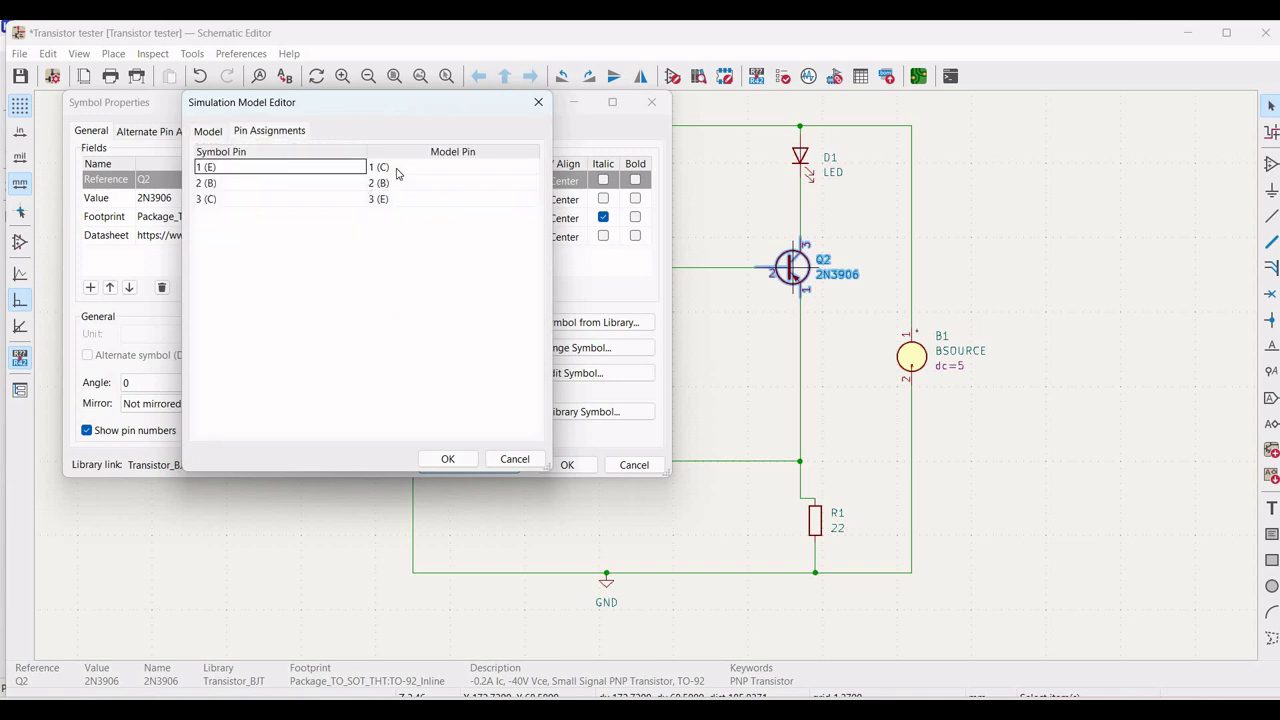
click(449, 173)
click(463, 173)
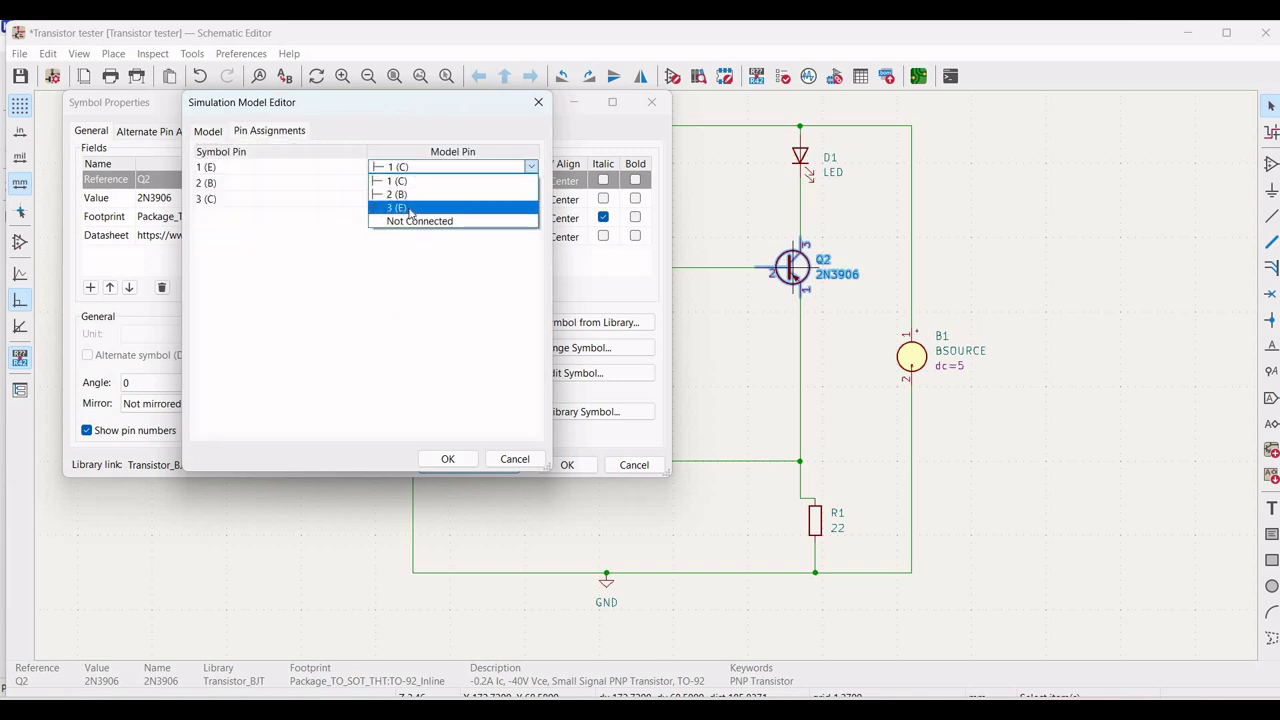
click(406, 205)
click(404, 200)
click(404, 200)
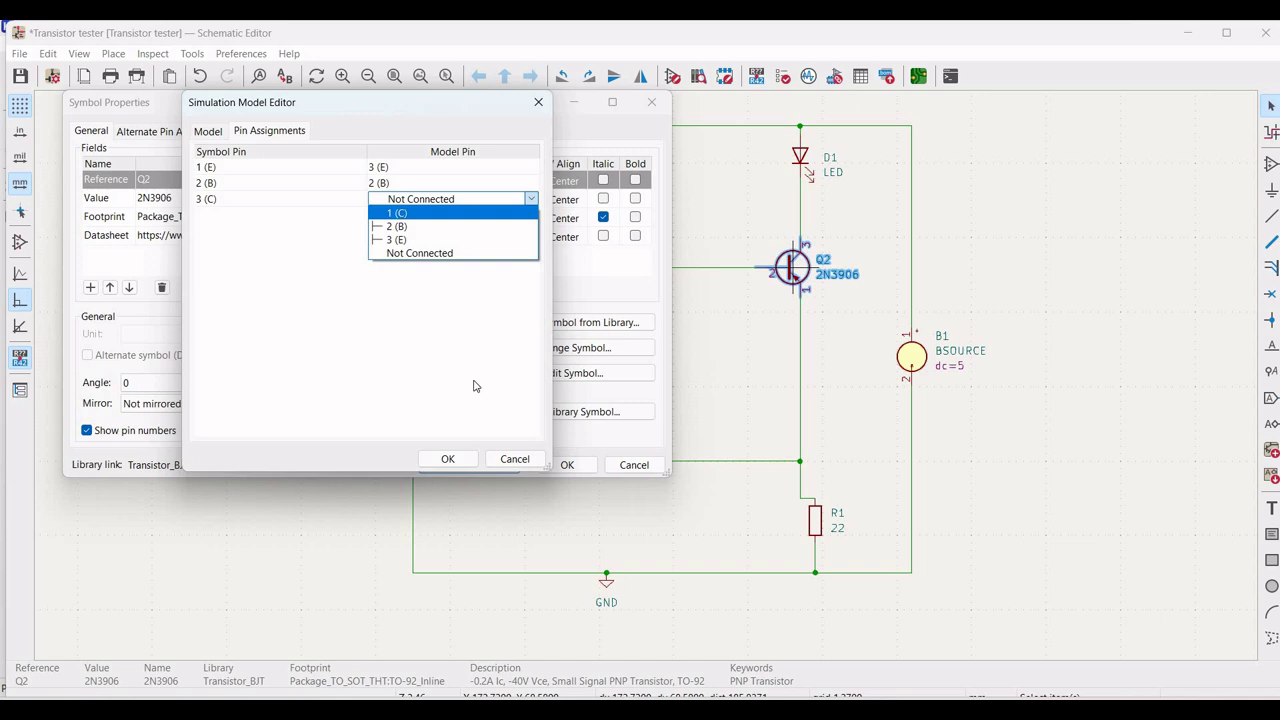
key(Return)
click(451, 458)
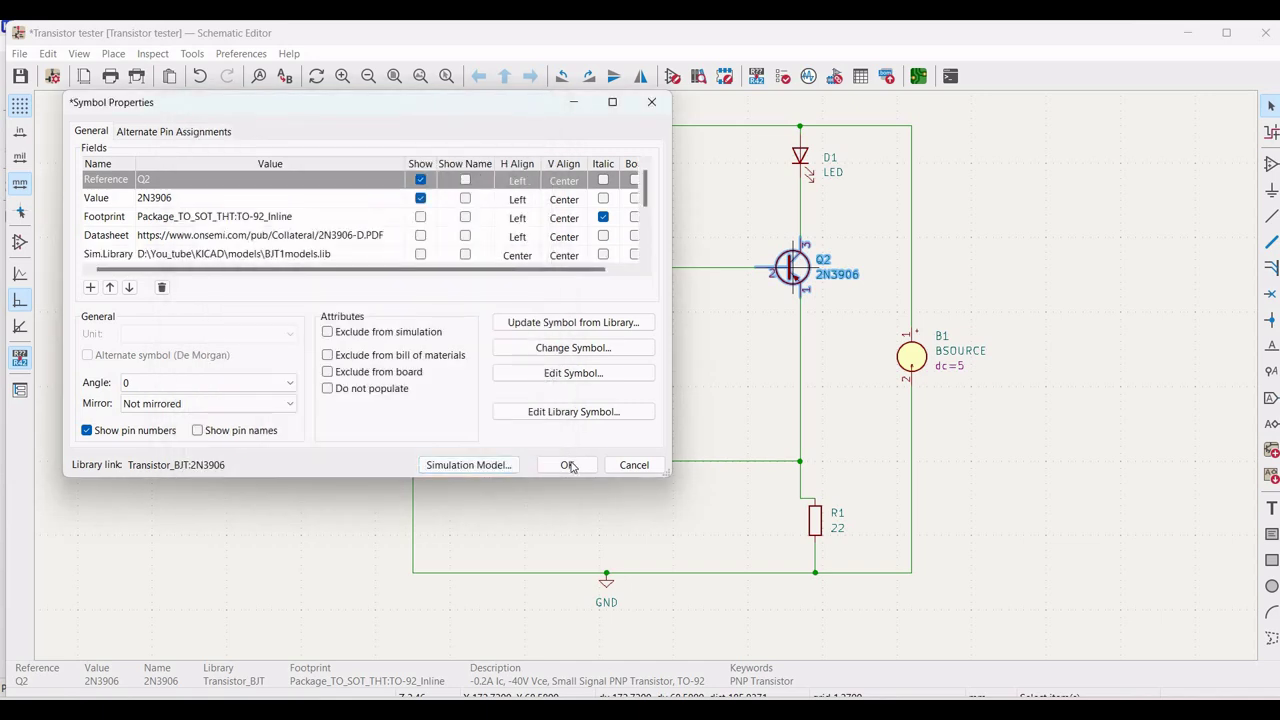
click(569, 465)
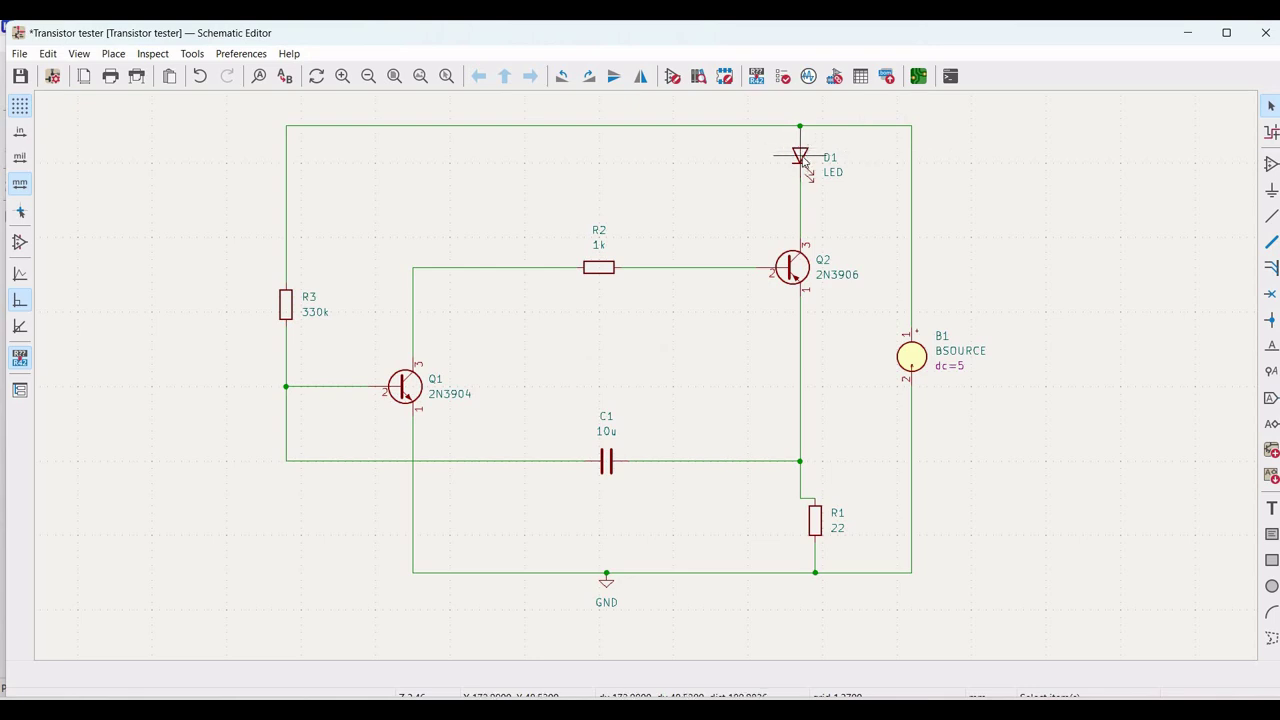
Step: Open the simulation model settings of LED D1
right_click(802, 158)
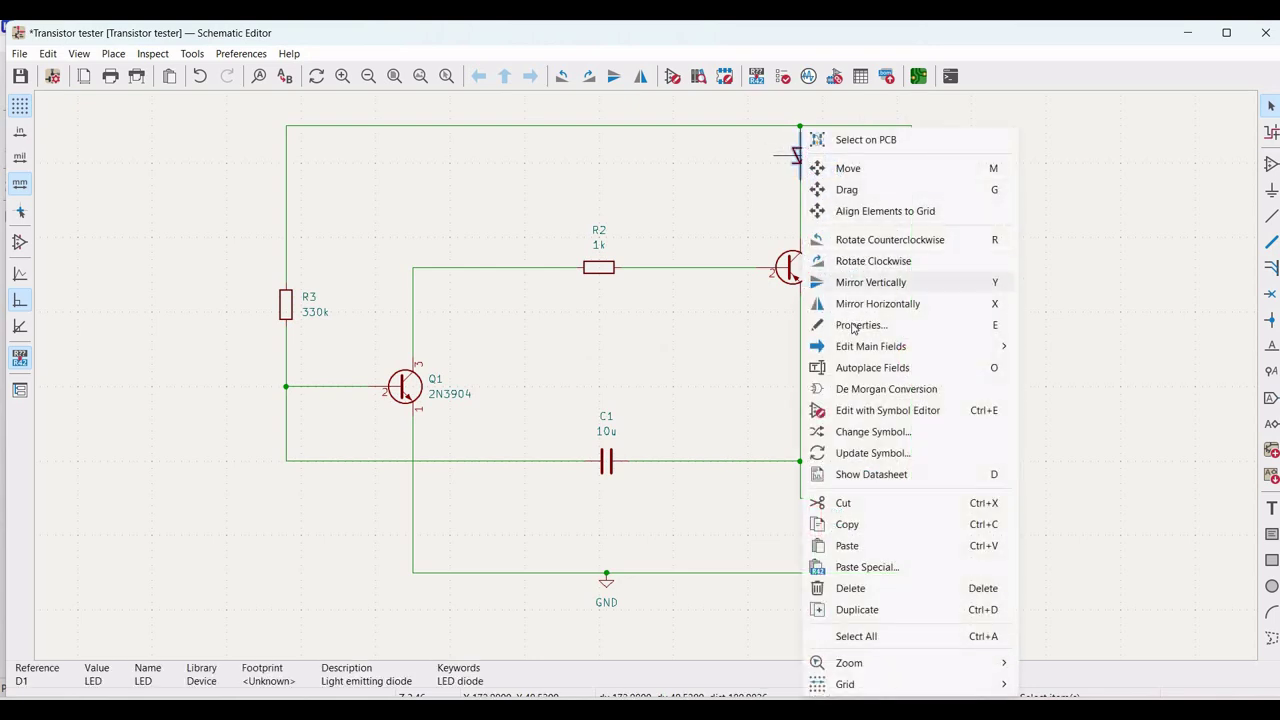
key(e)
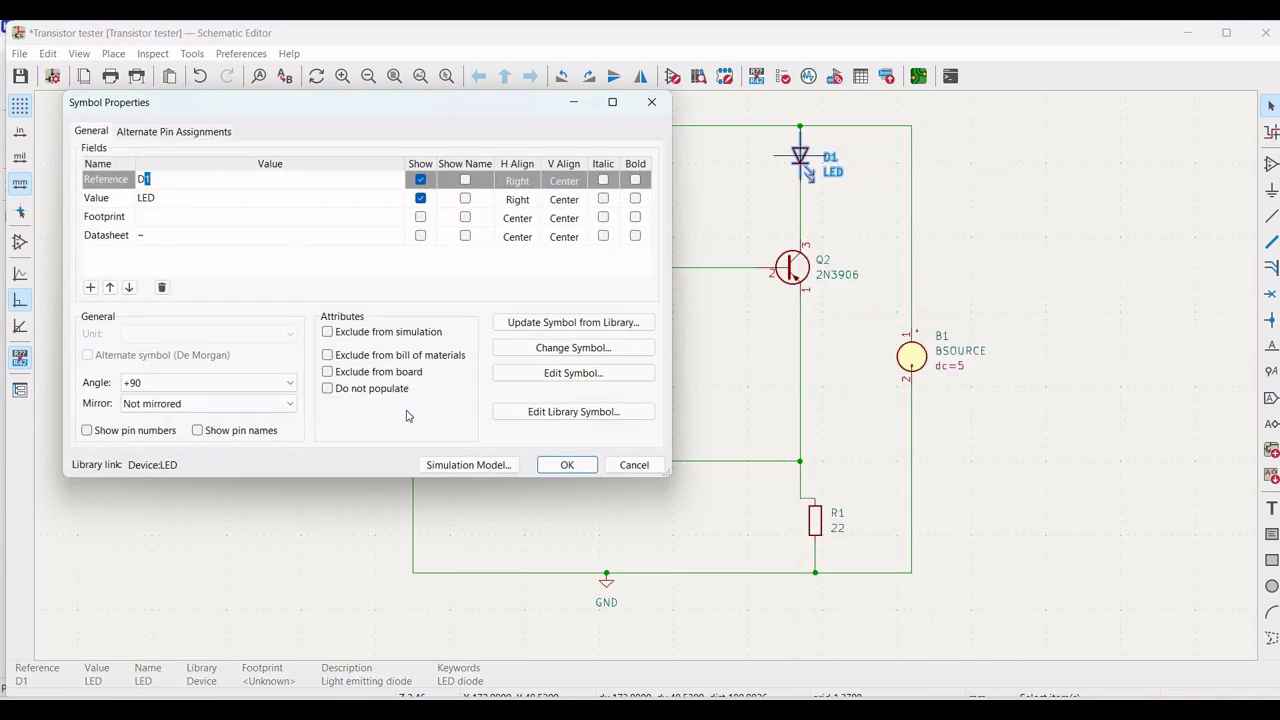
click(463, 462)
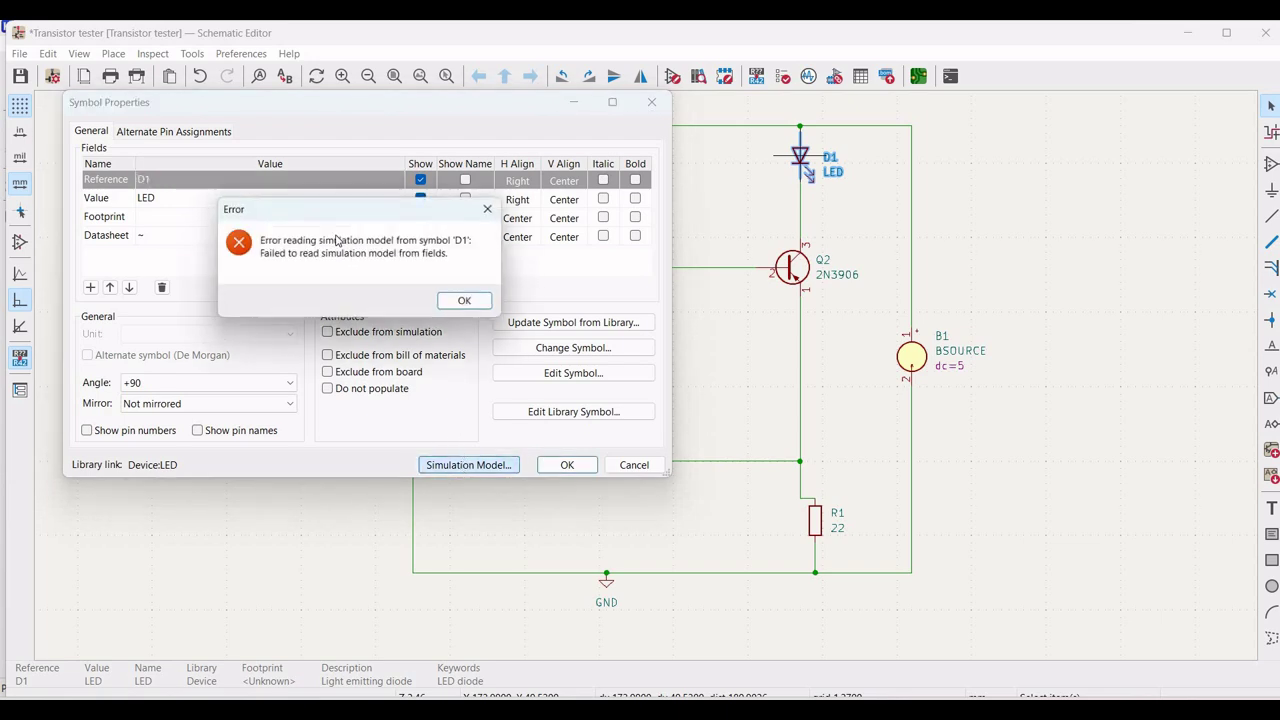
click(470, 304)
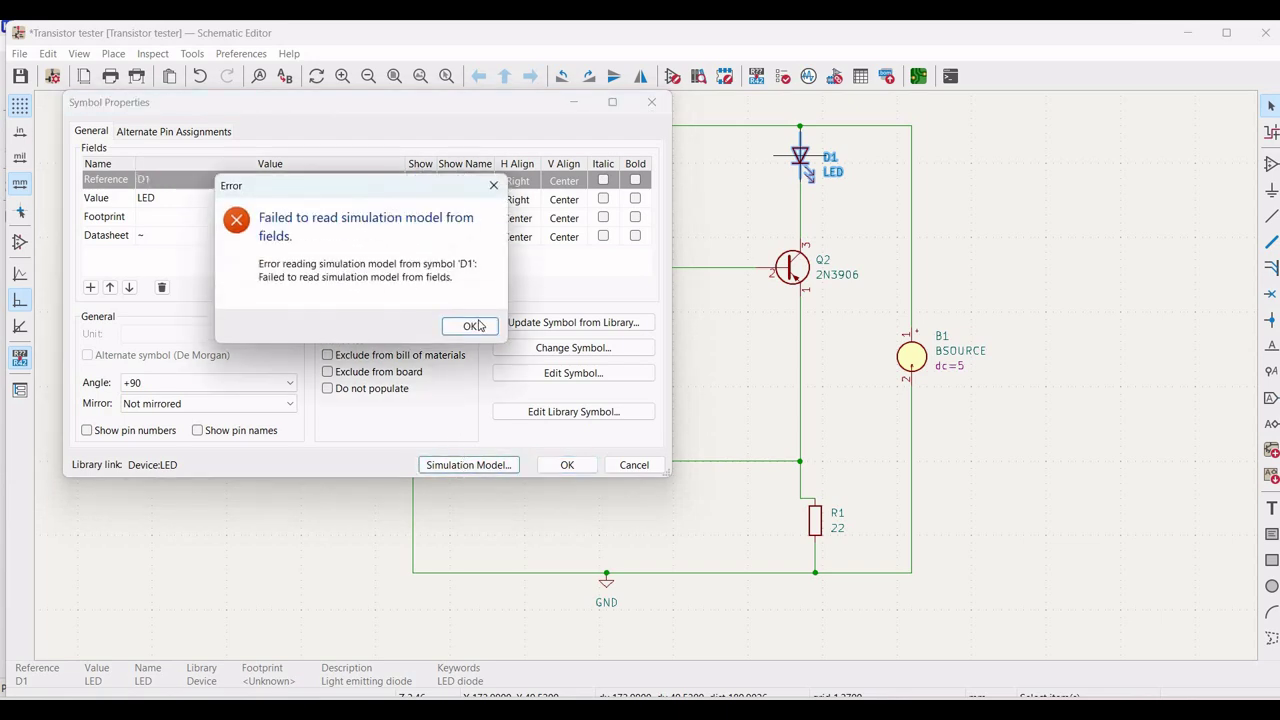
key(Return)
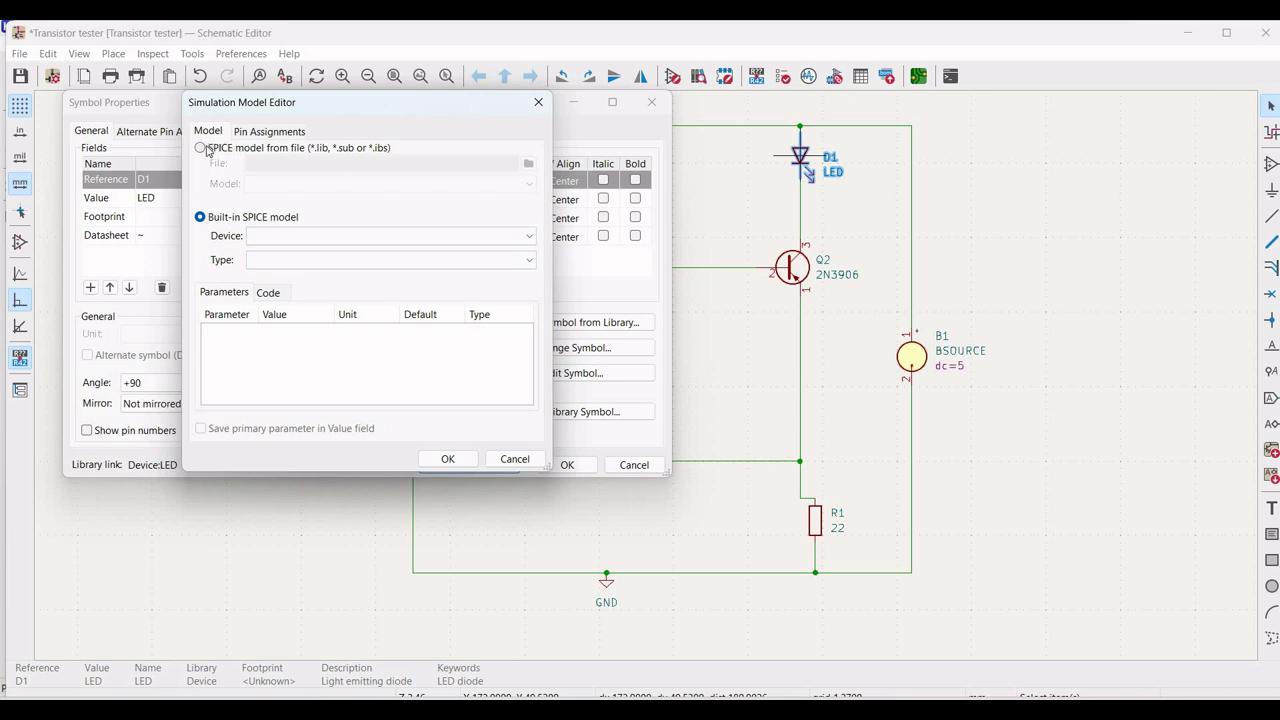
Step: Load the SPICE library file BJT1models.lib for D1 and select the QTLP690C model from it
click(230, 147)
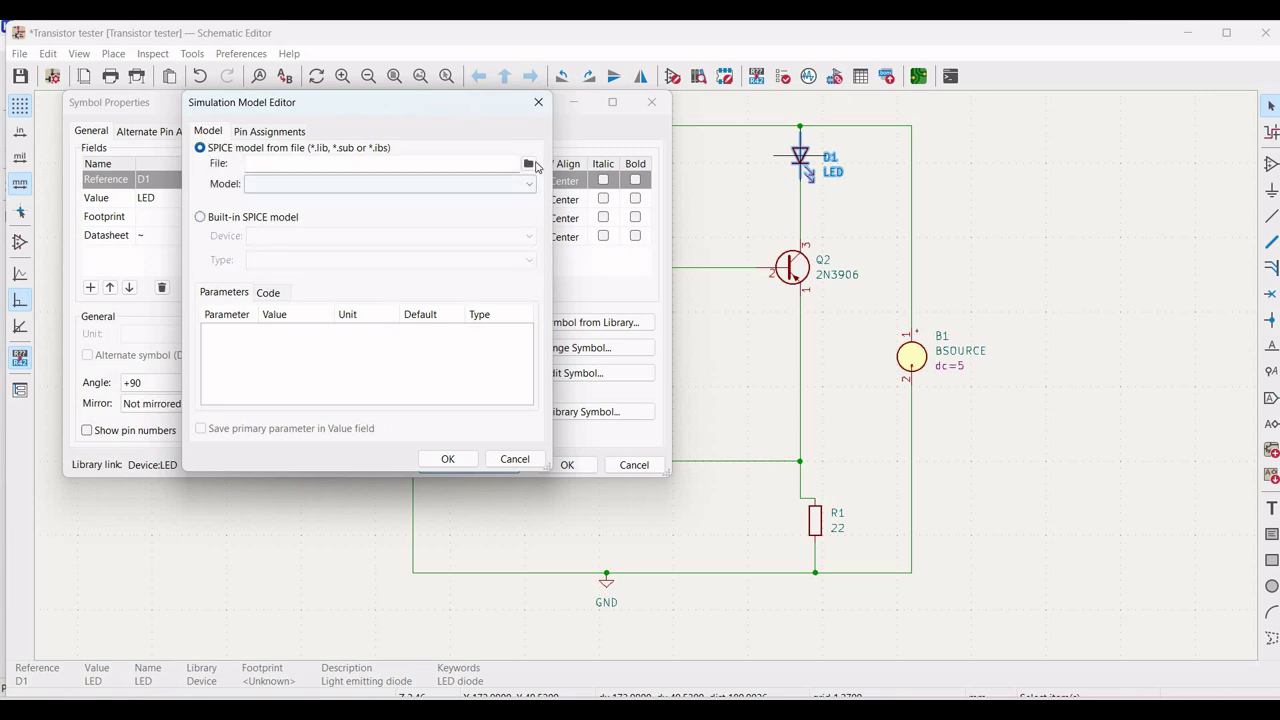
click(528, 163)
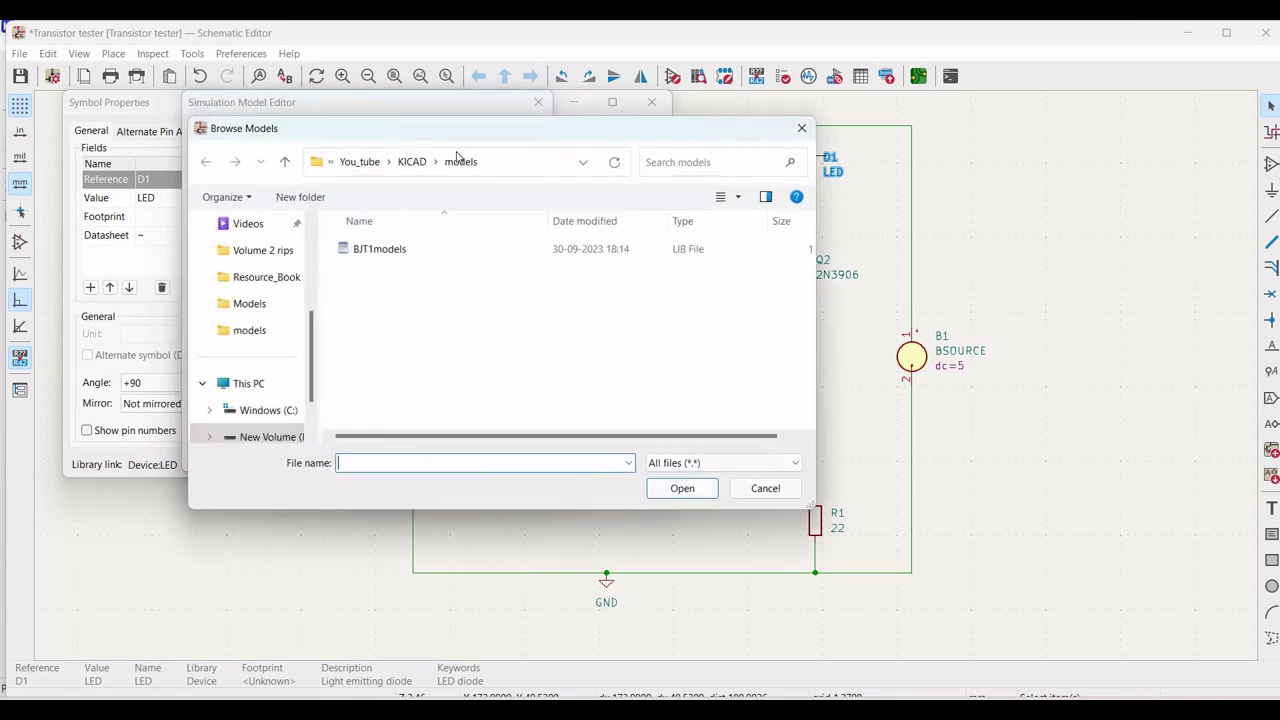
click(364, 251)
click(680, 489)
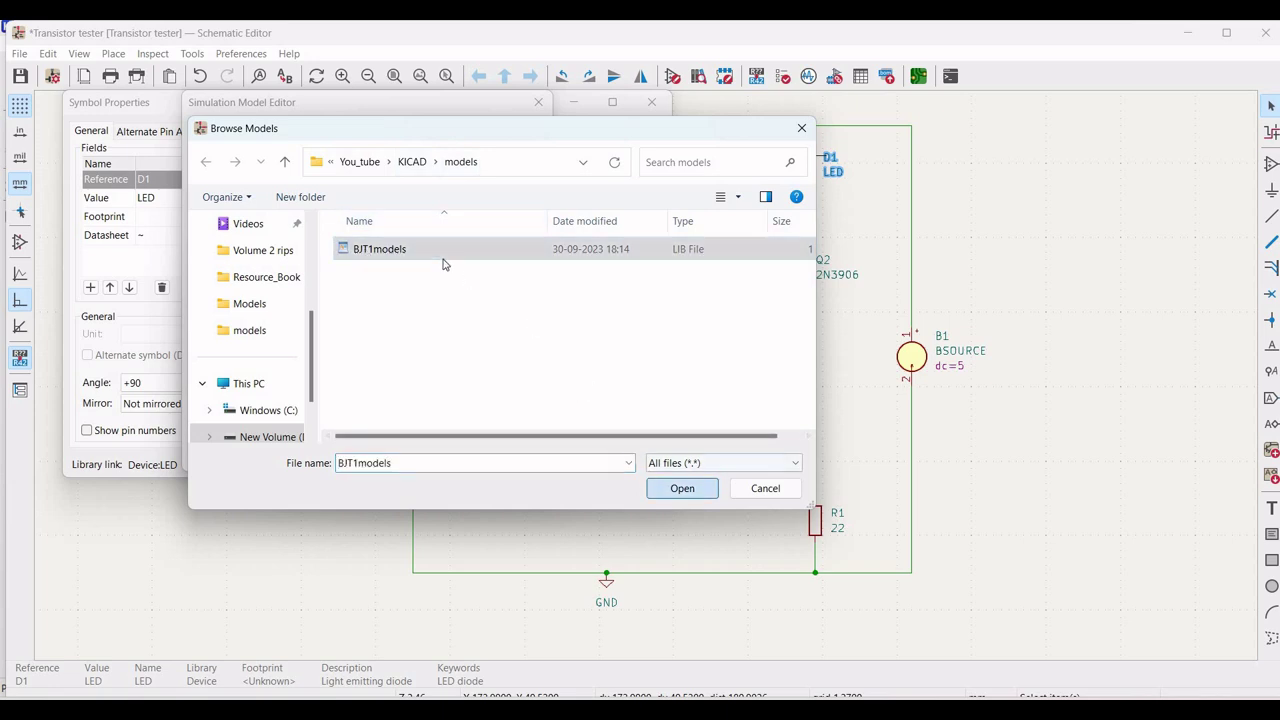
click(530, 185)
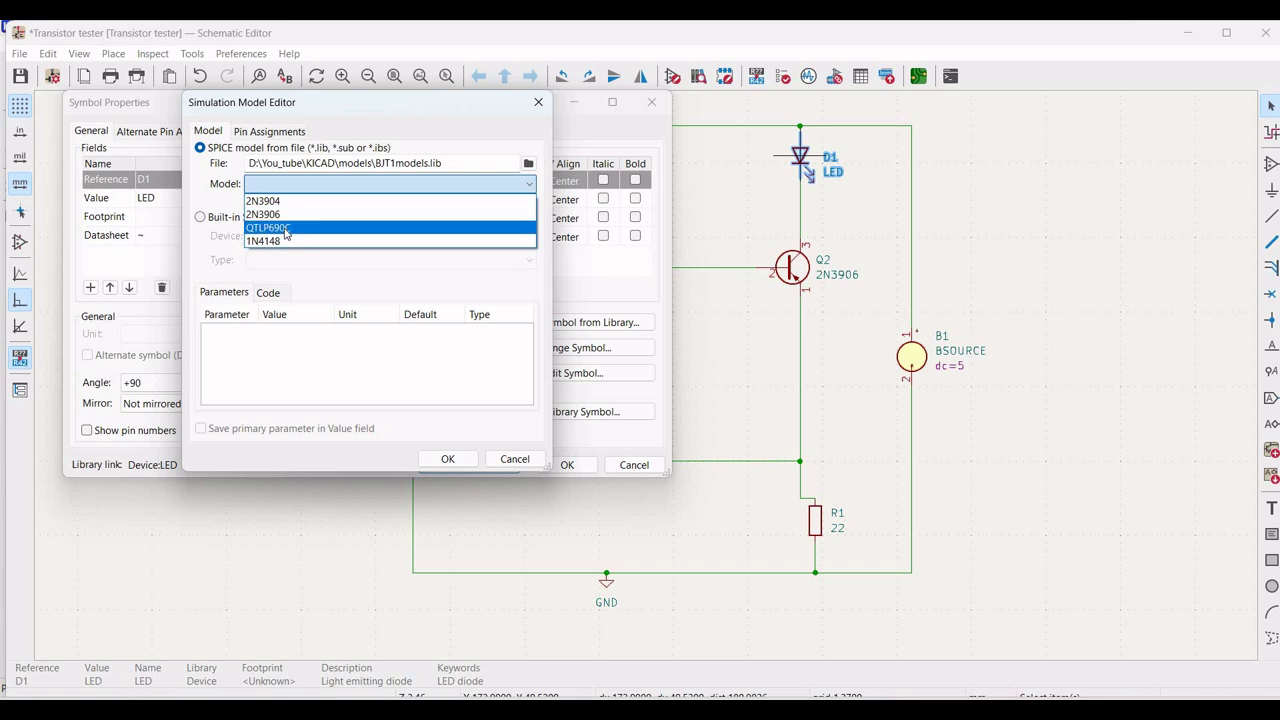
click(285, 228)
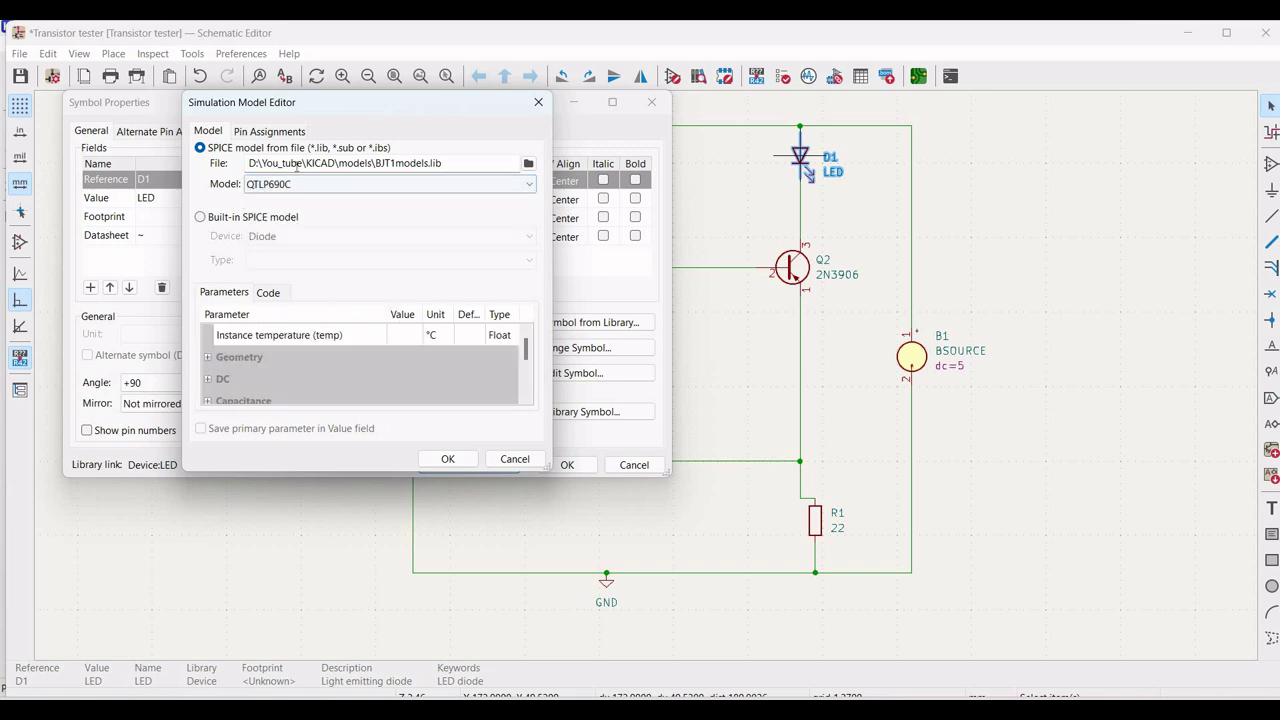
Step: Map D1's symbol pin 1 (K) to model pin 2 (K) and symbol pin 2 (A) to model pin 1 (A)
click(289, 133)
click(403, 172)
click(403, 170)
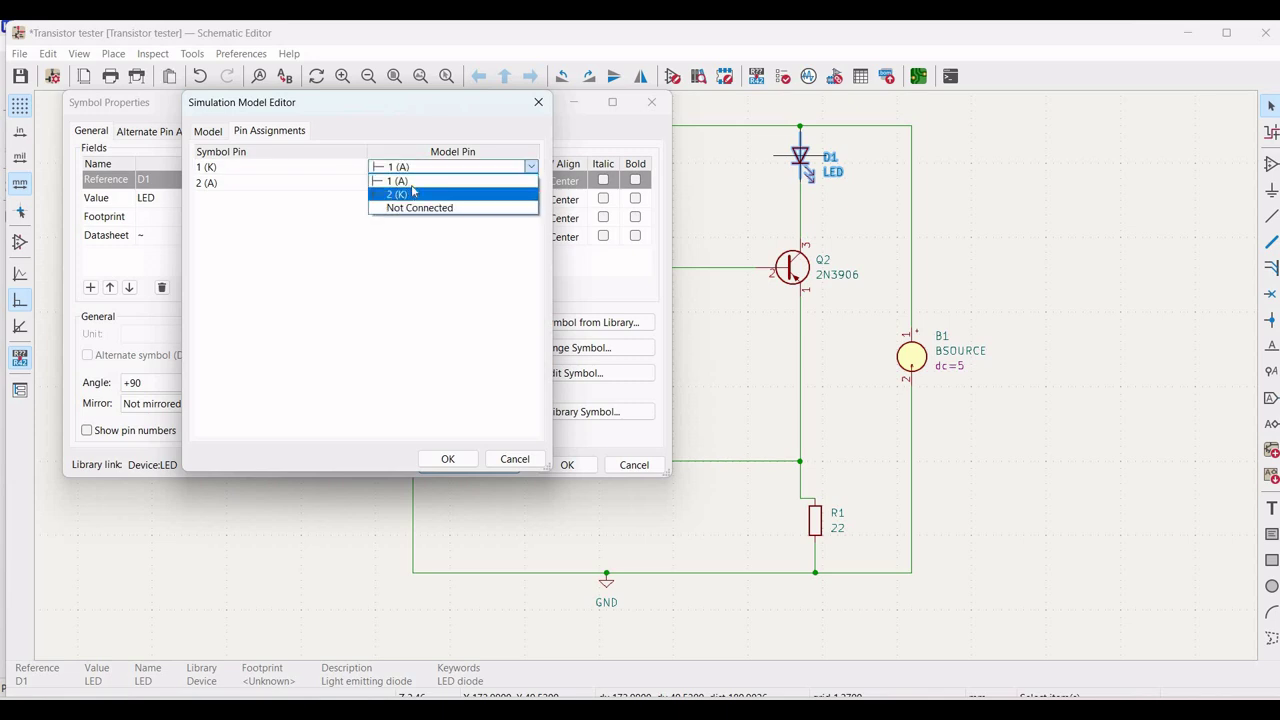
click(412, 193)
click(414, 184)
click(412, 184)
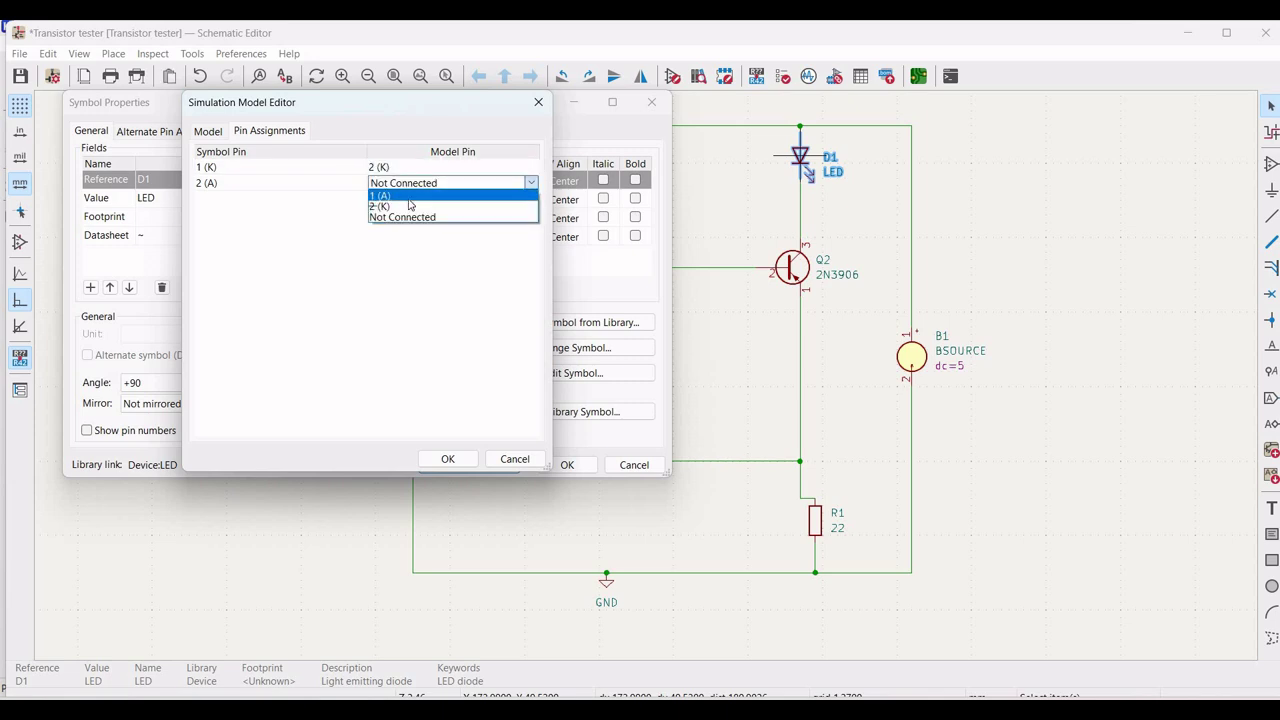
click(410, 194)
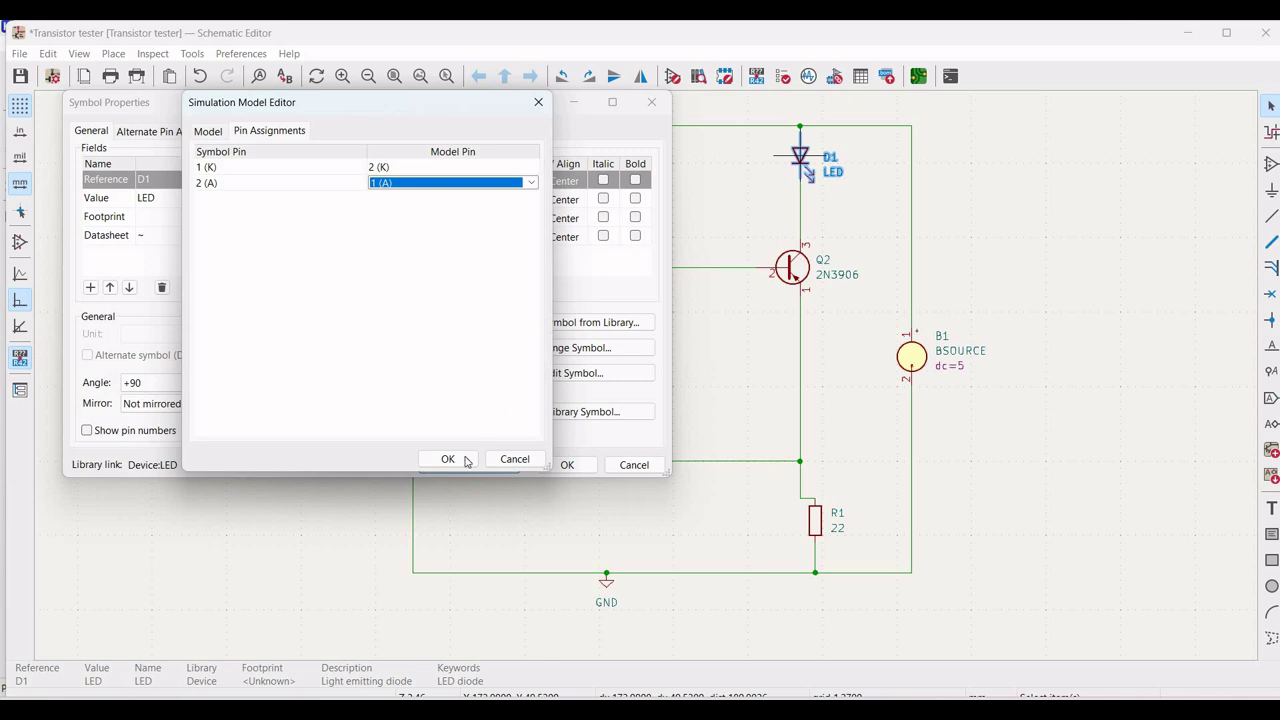
click(208, 131)
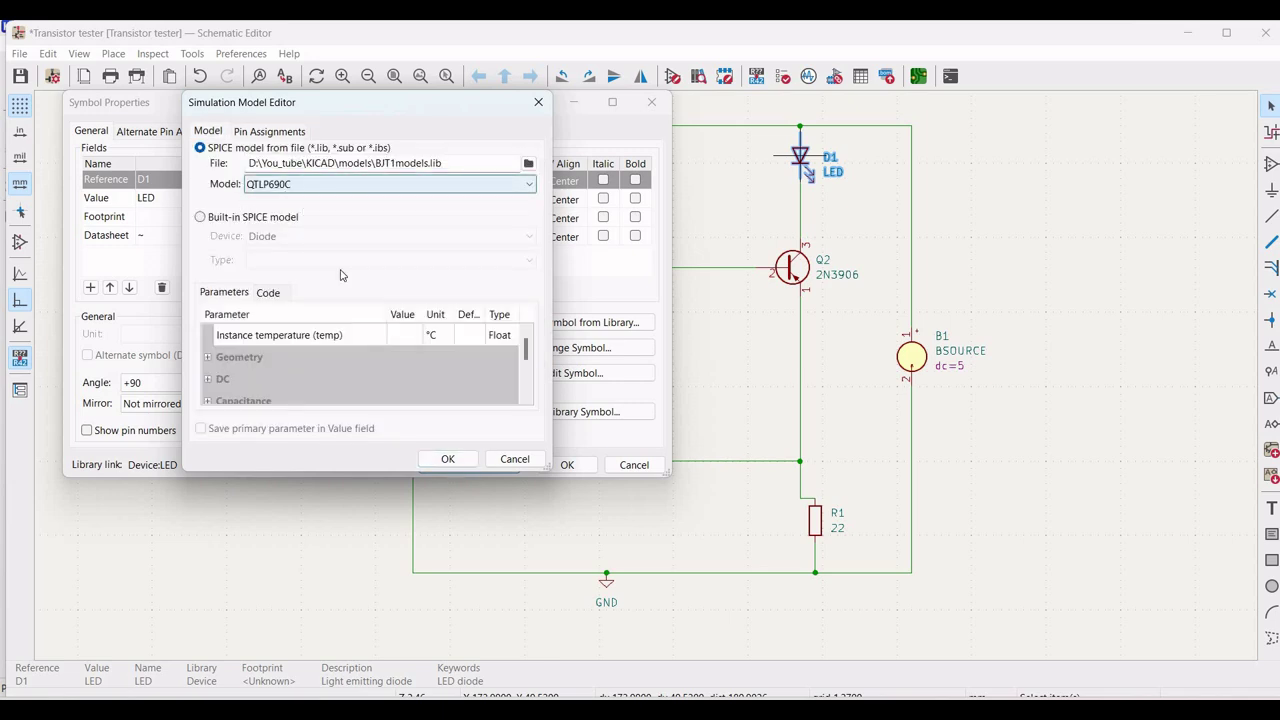
Step: Accept D1's simulation model settings and apply the symbol's changes
click(458, 460)
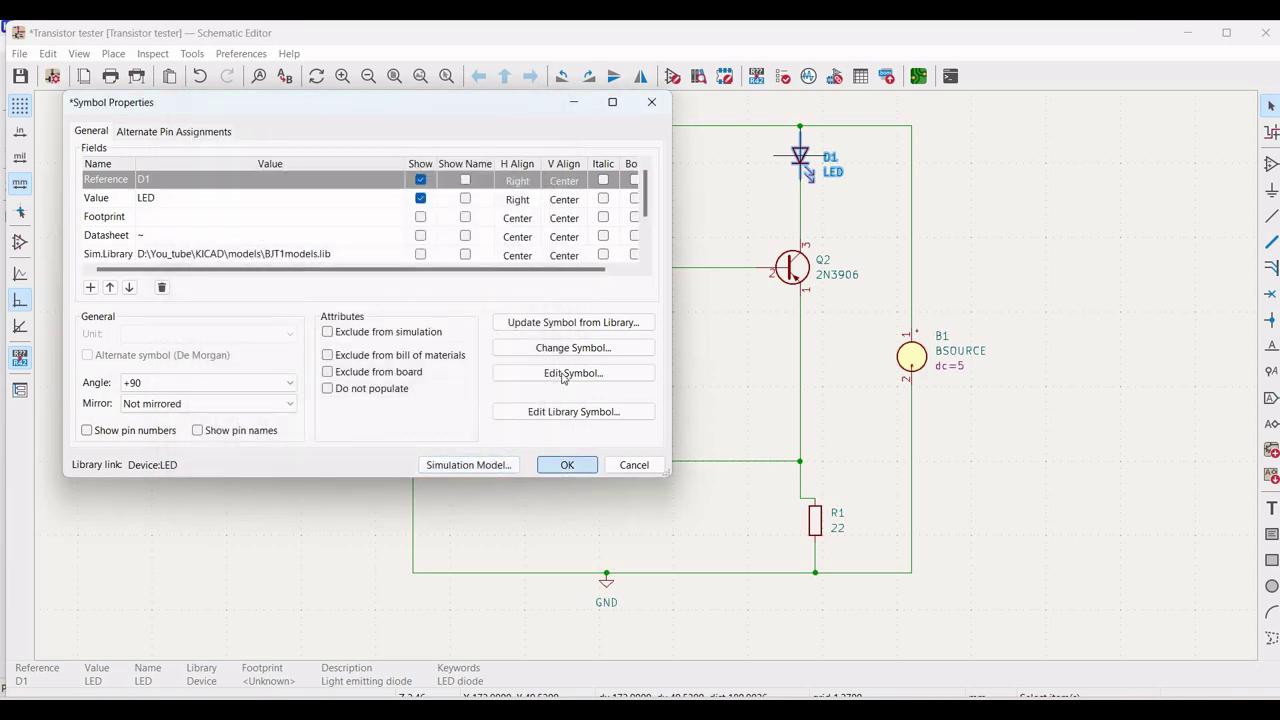
key(Return)
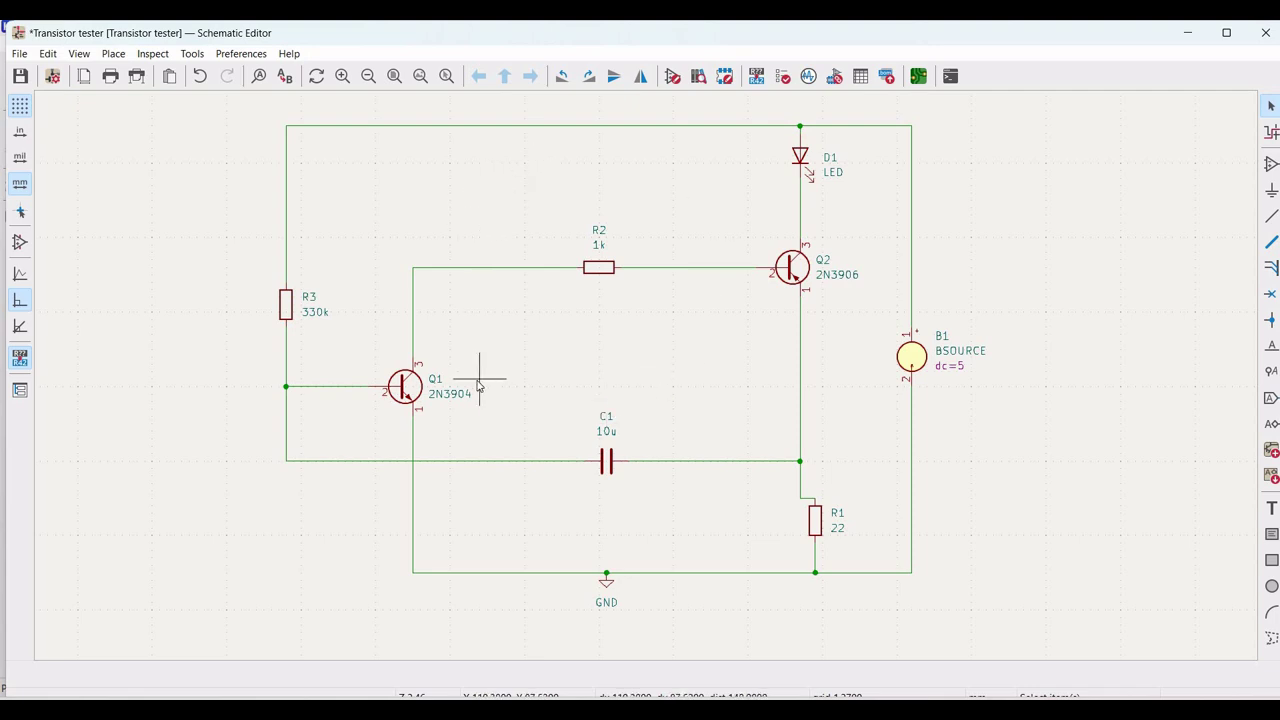
Step: Add the simulation directive text ".tran 4m 10m" to the schematic between R2 and C1
click(110, 55)
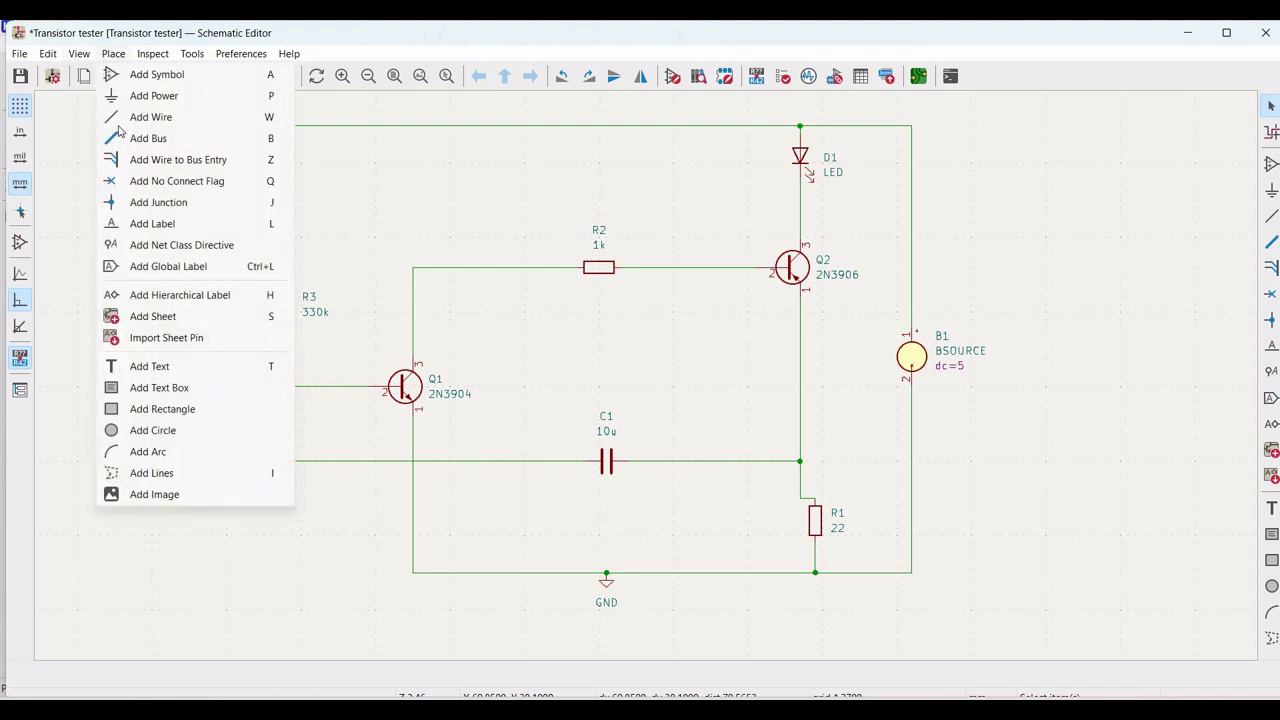
click(150, 366)
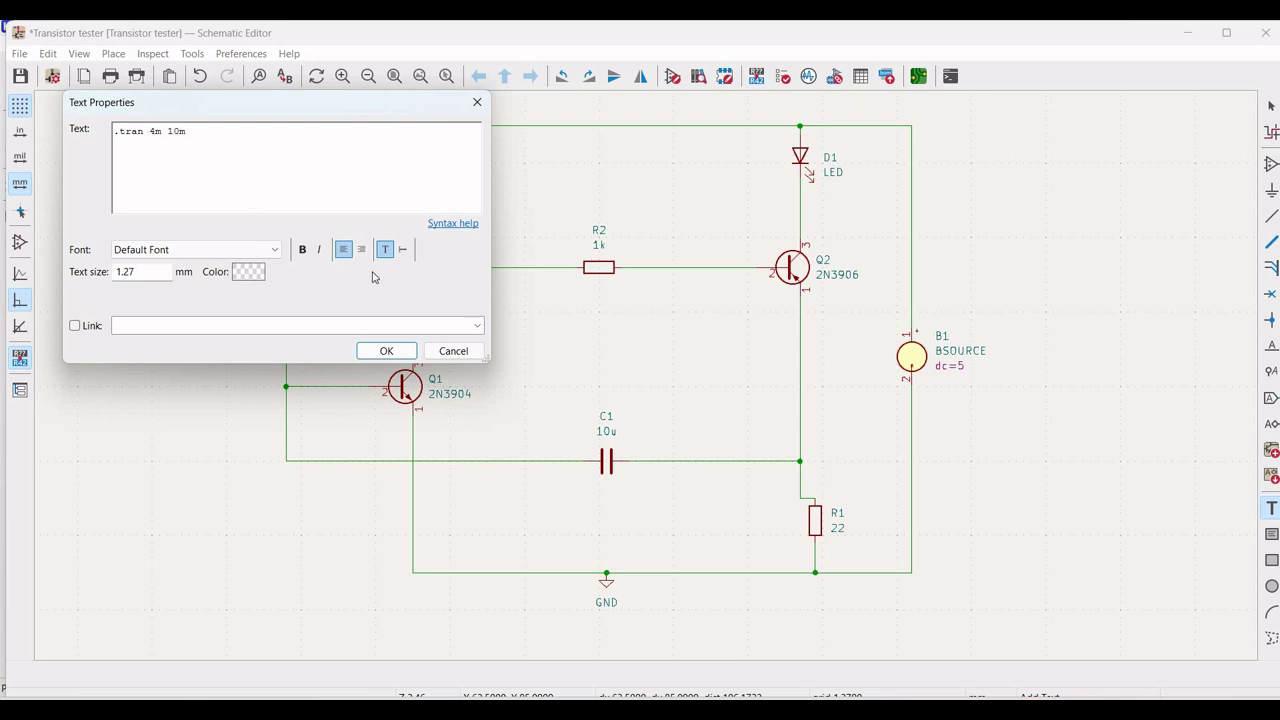
click(384, 351)
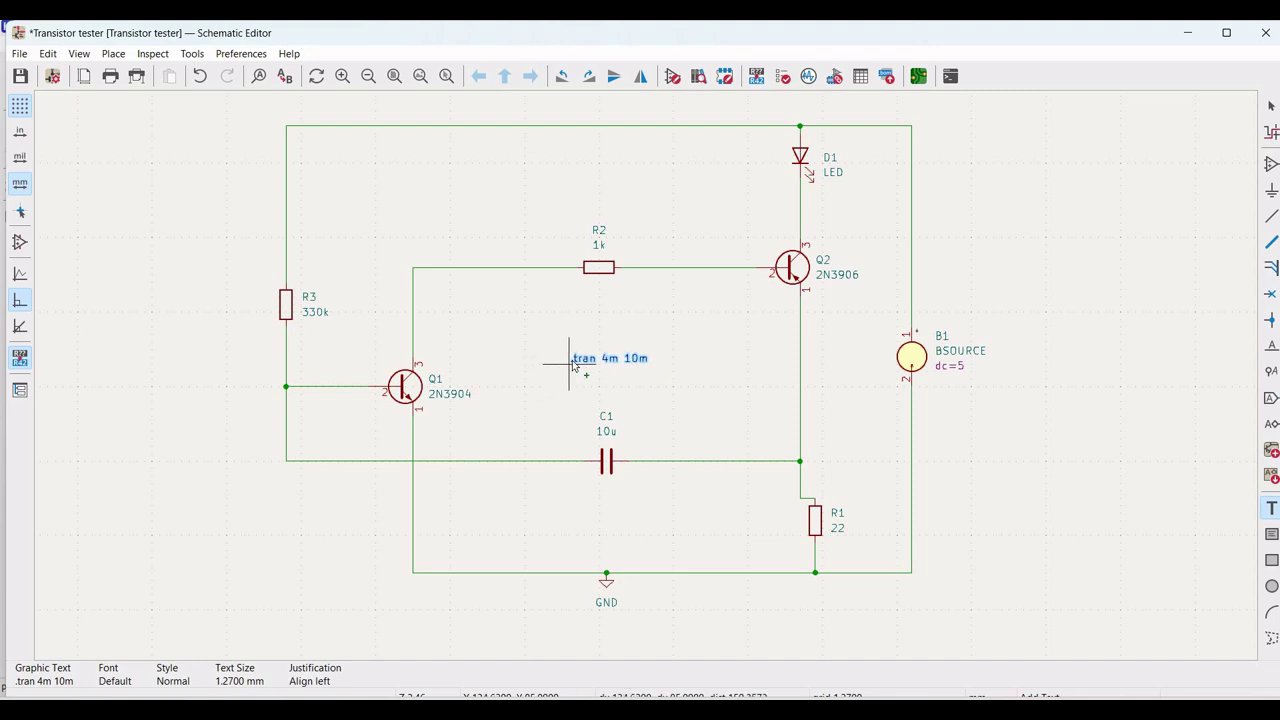
click(556, 378)
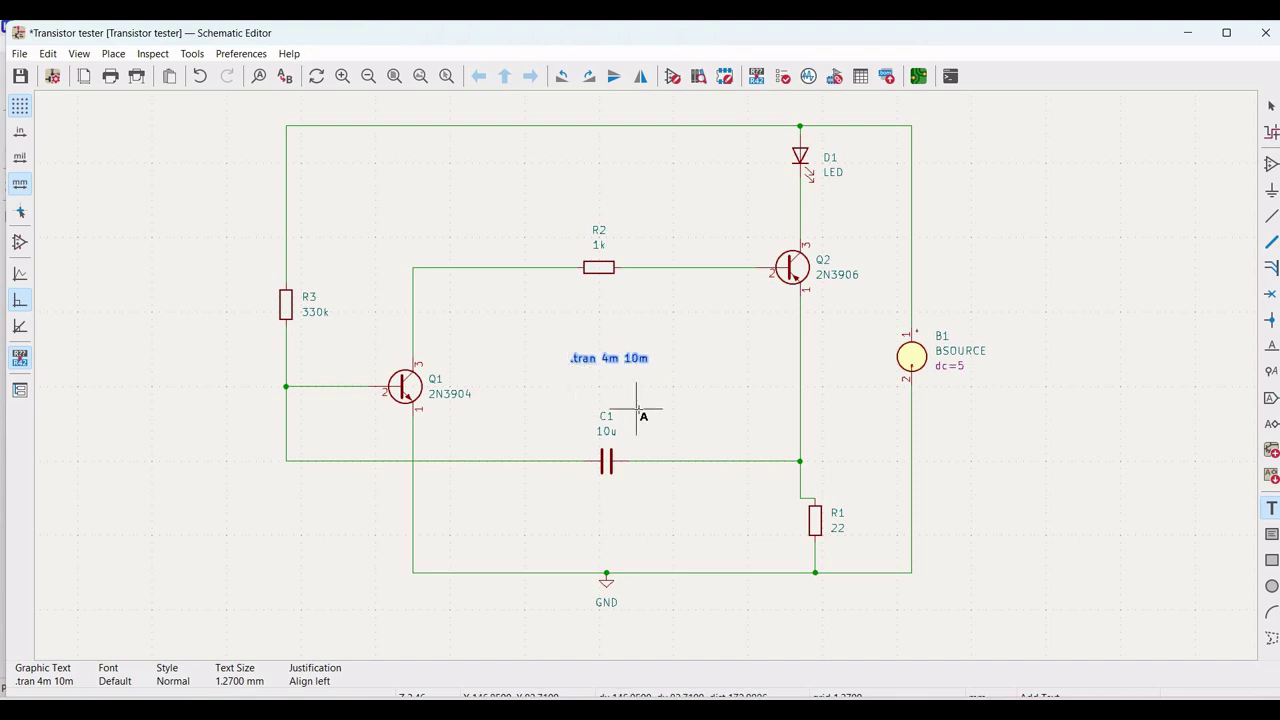
Step: Annotate the entire schematic, keeping existing annotations and sorting symbols by X position, and leave the text tool
click(152, 54)
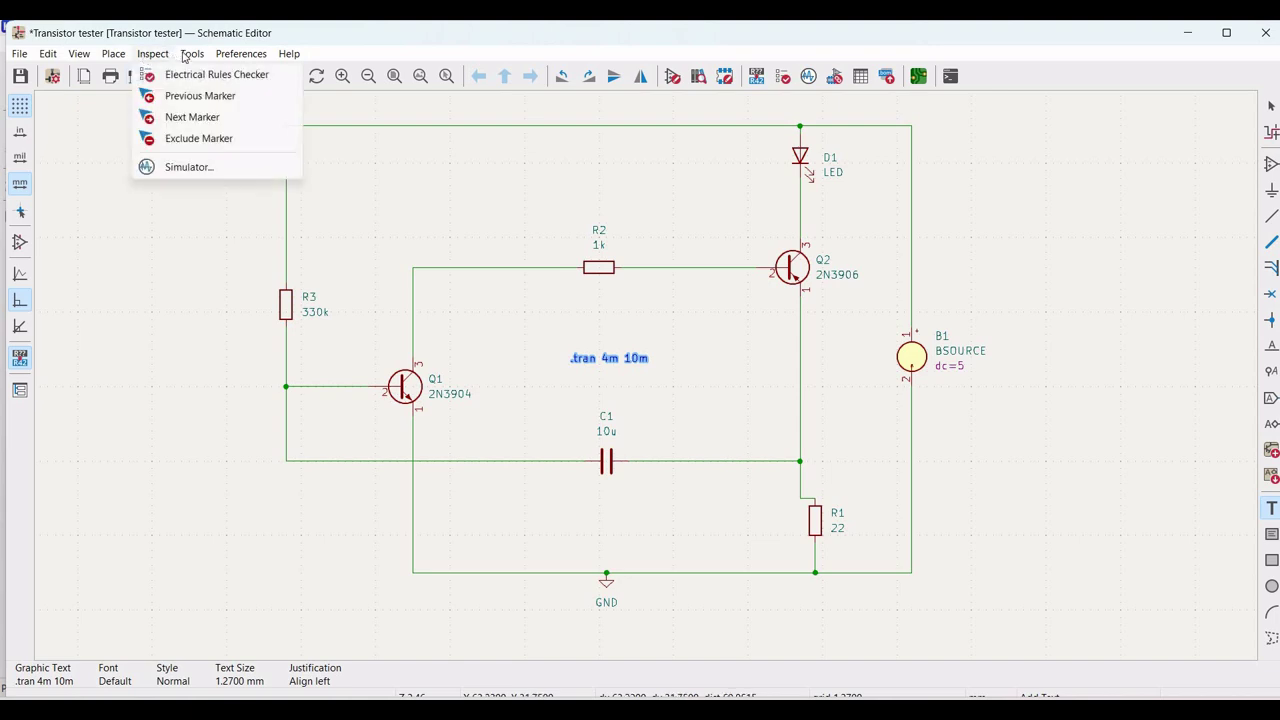
click(184, 56)
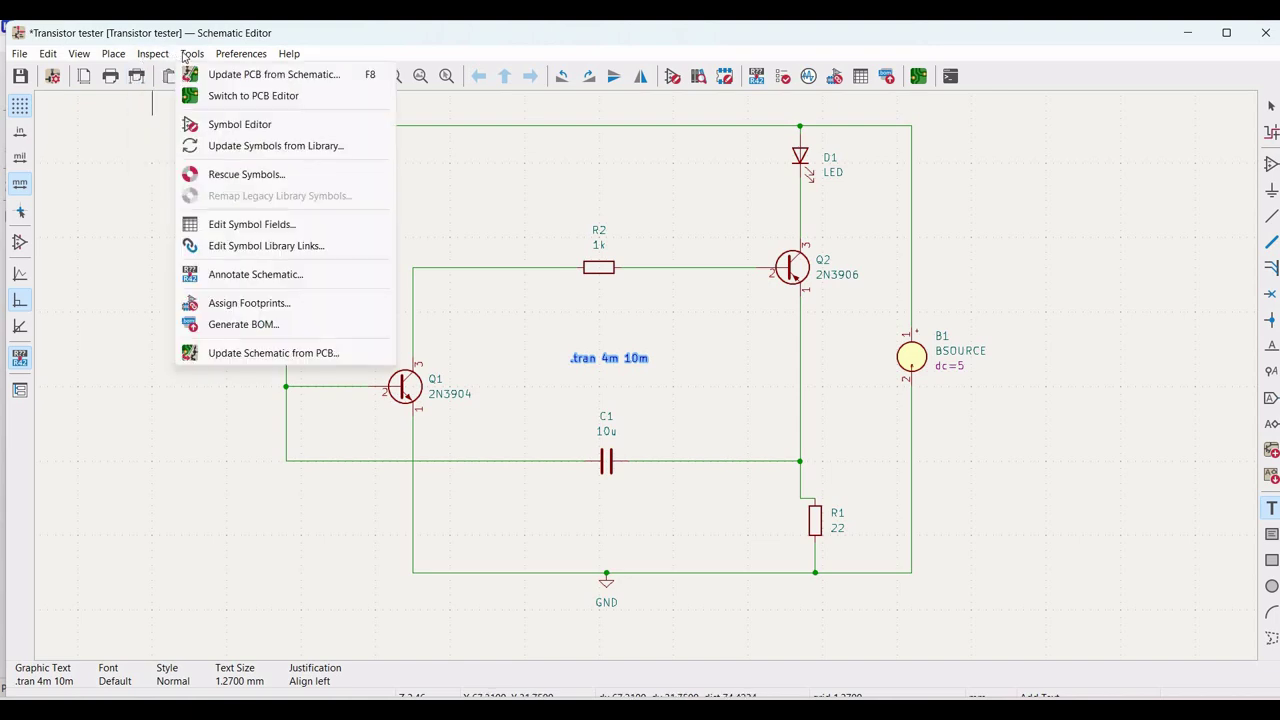
click(230, 283)
click(431, 461)
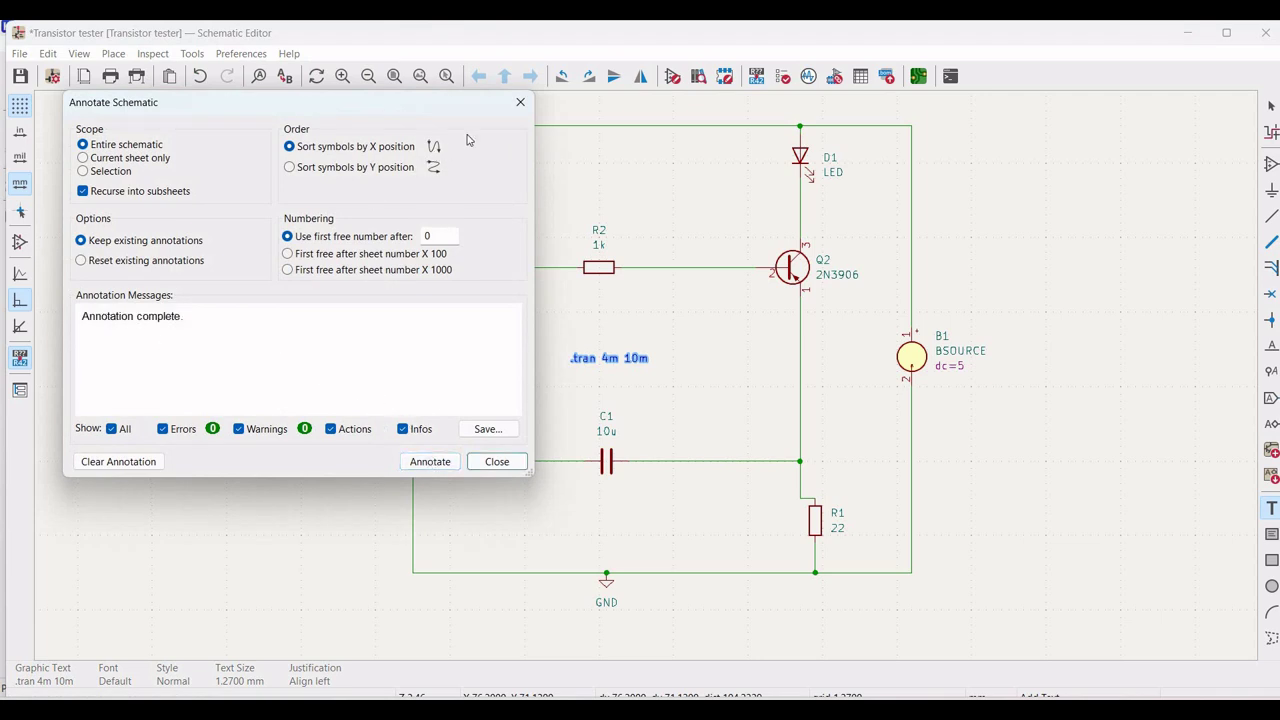
key(Escape)
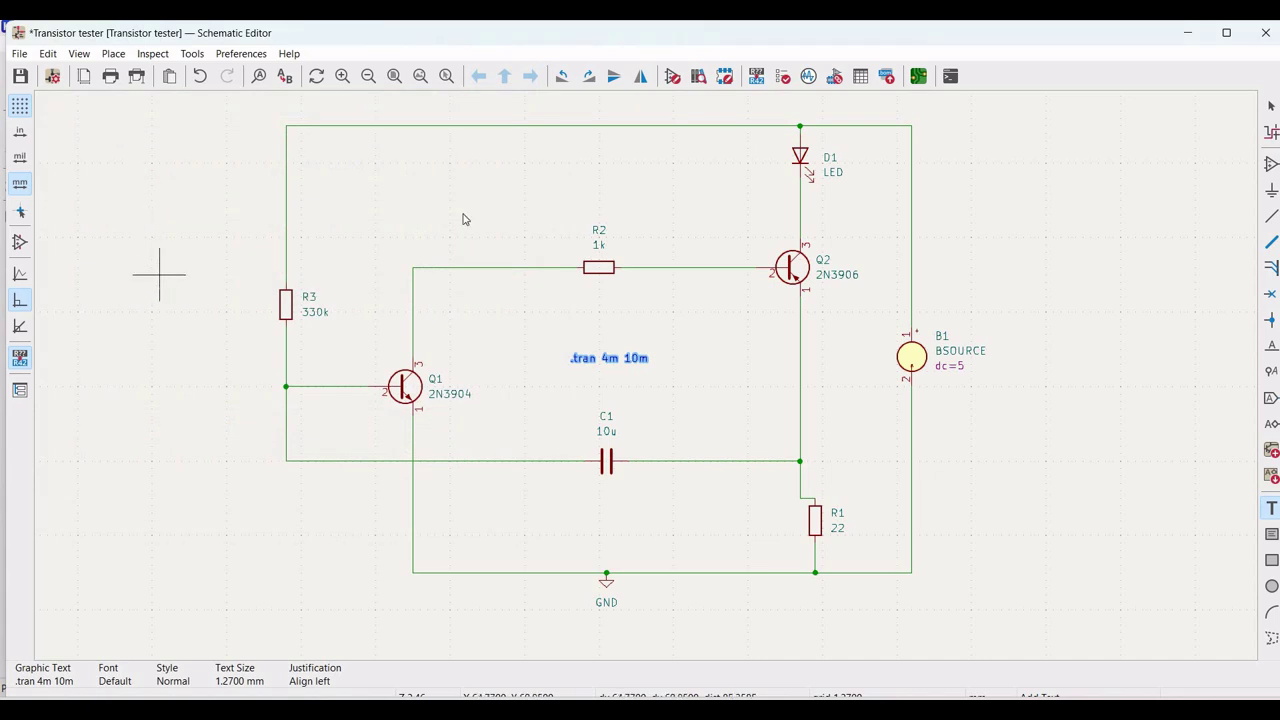
key(Escape)
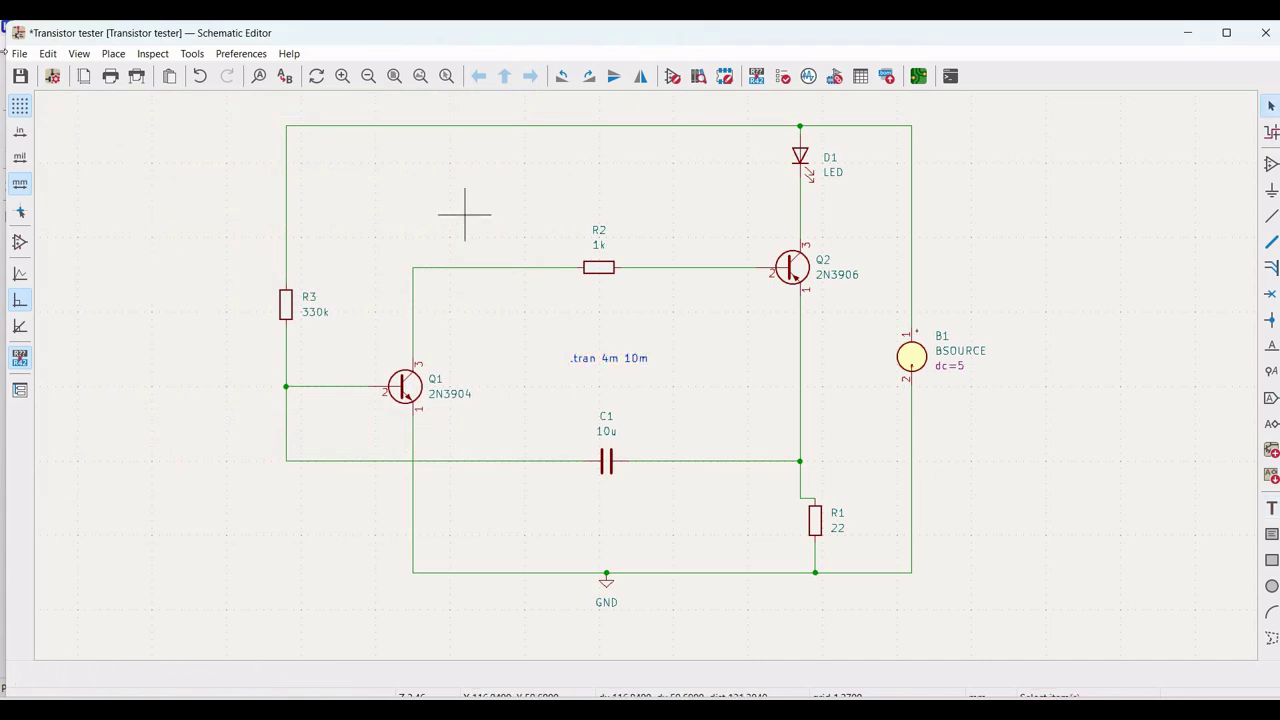
Step: Open the SPICE simulator for the schematic and run the transient simulation
click(139, 55)
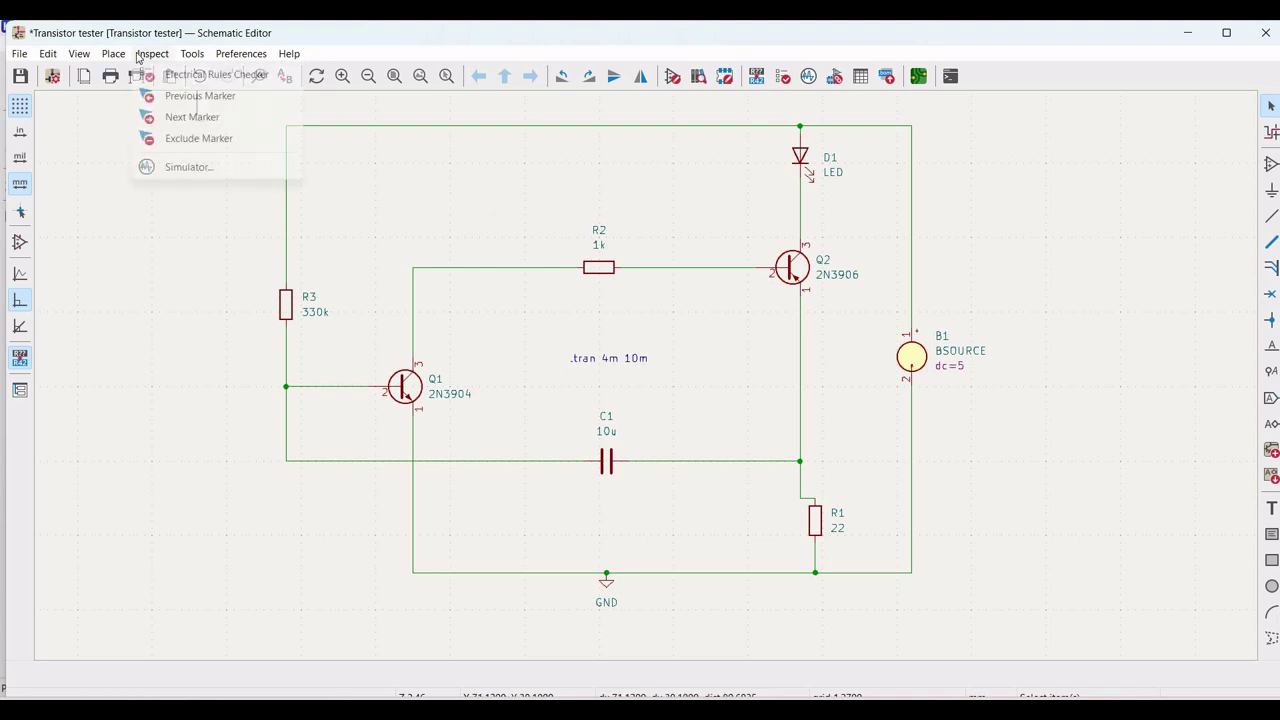
click(182, 168)
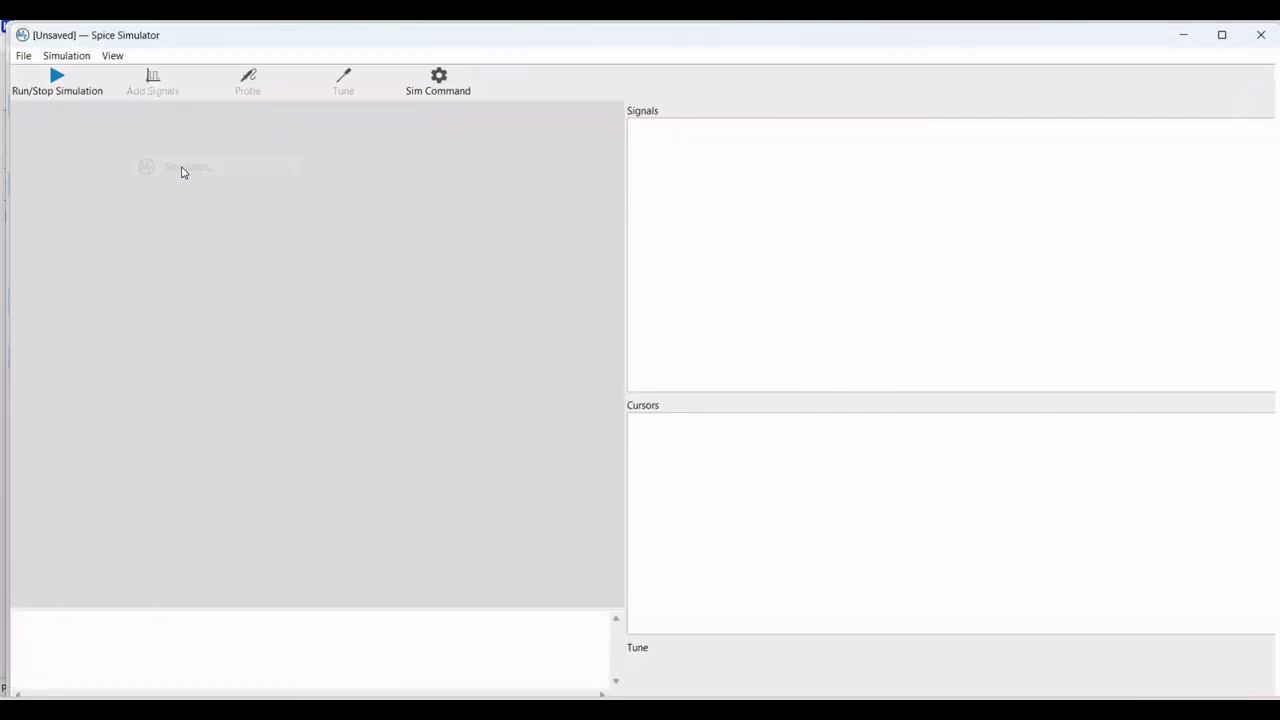
click(54, 76)
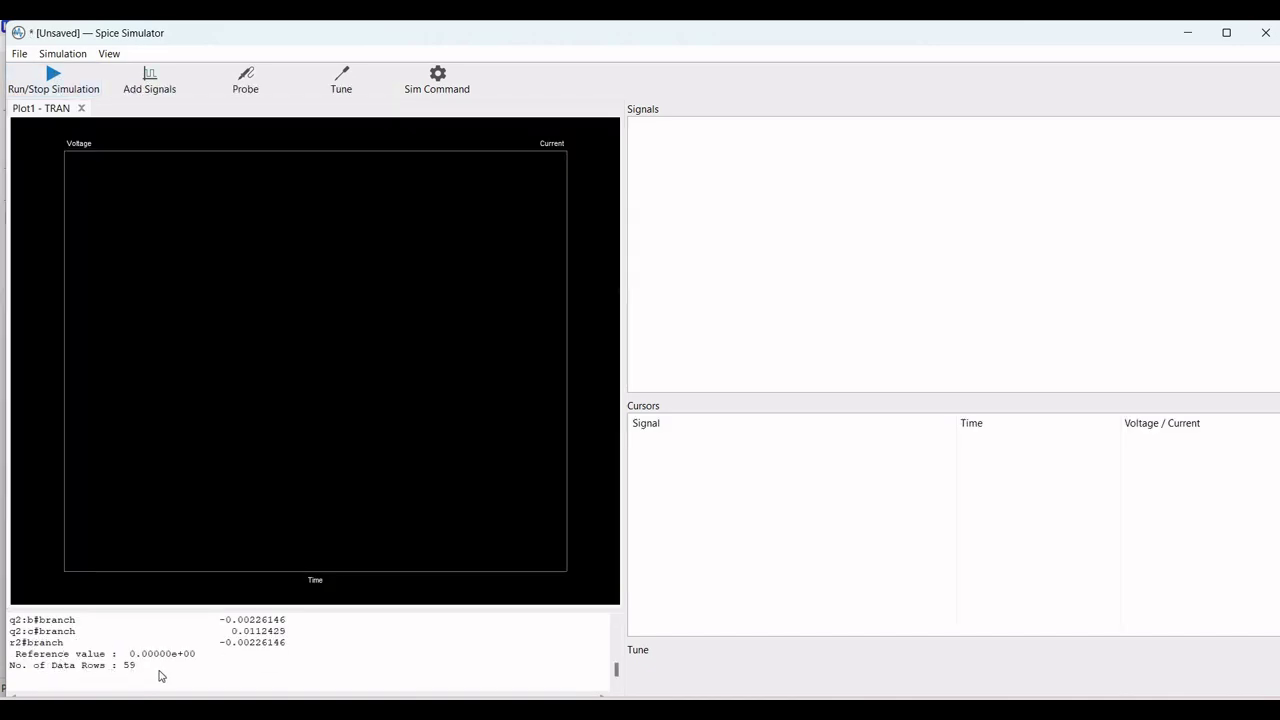
Step: Probe the voltages at B1's positive net and D1's cathode net, and return to the simulator plot
click(245, 82)
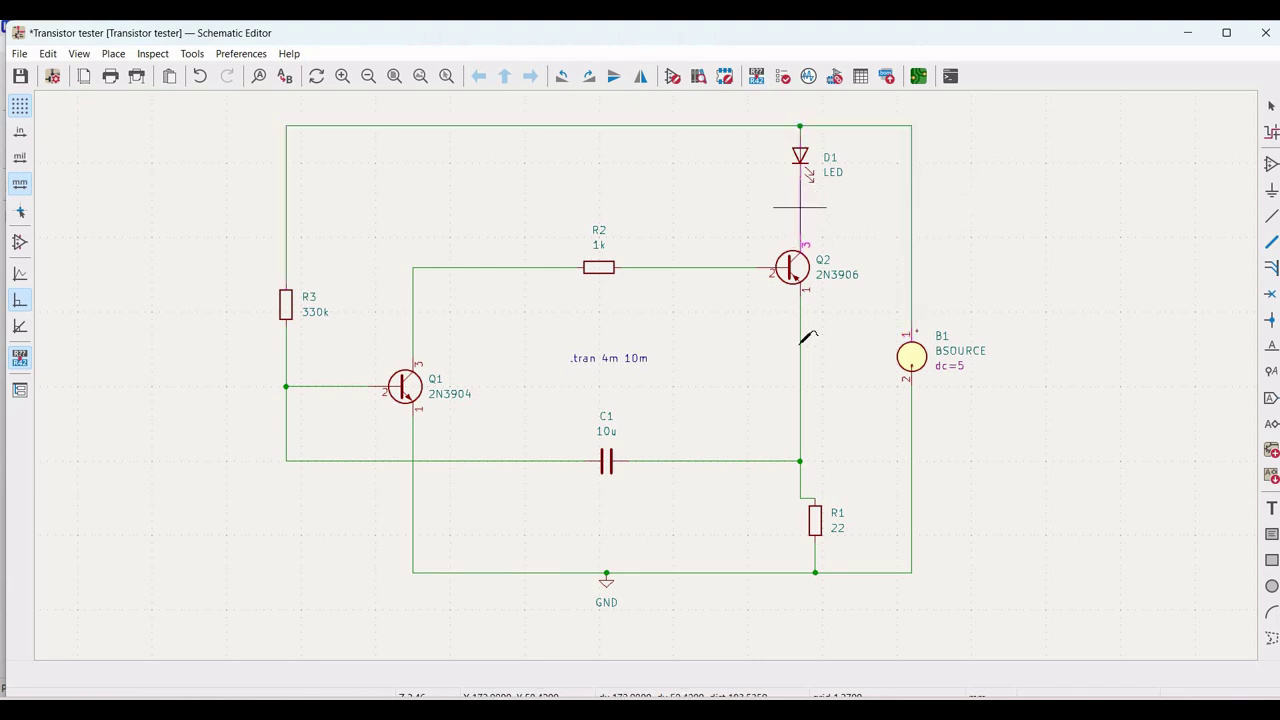
mouse_move(897, 712)
mouse_move(1000, 712)
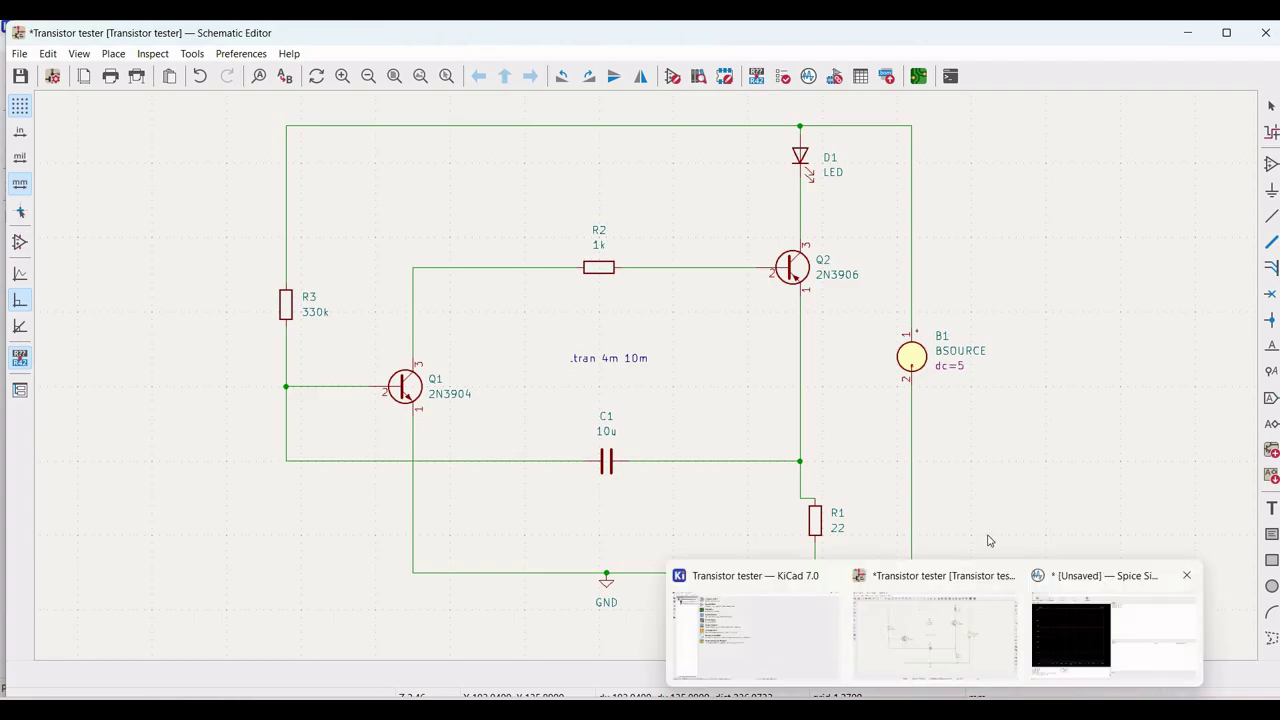
click(1150, 625)
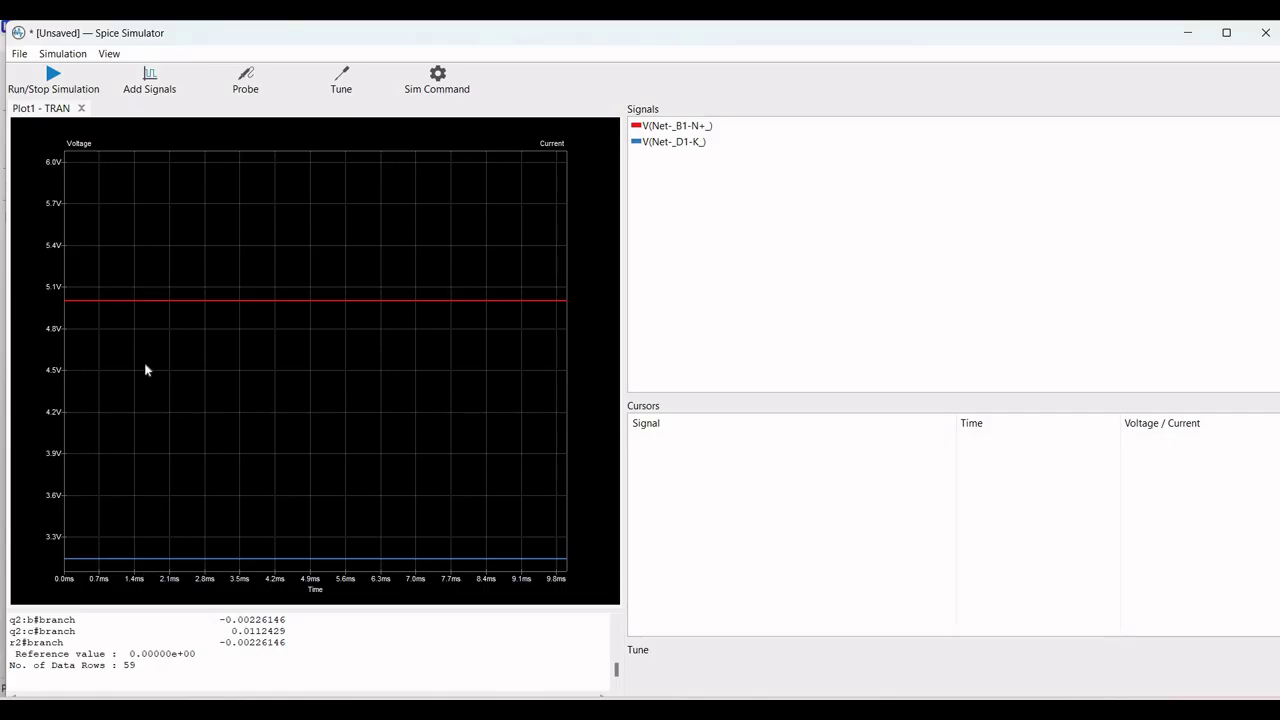